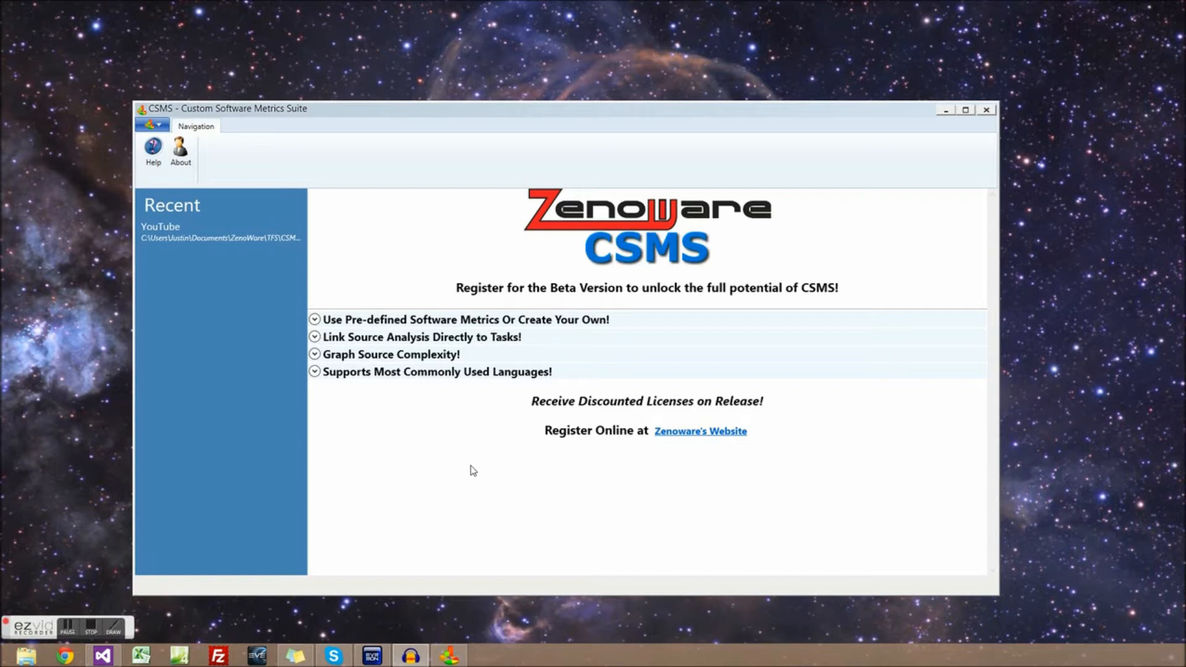
Open the recent YouTube project and create a new project named 'Tutorial Videos'
click(191, 233)
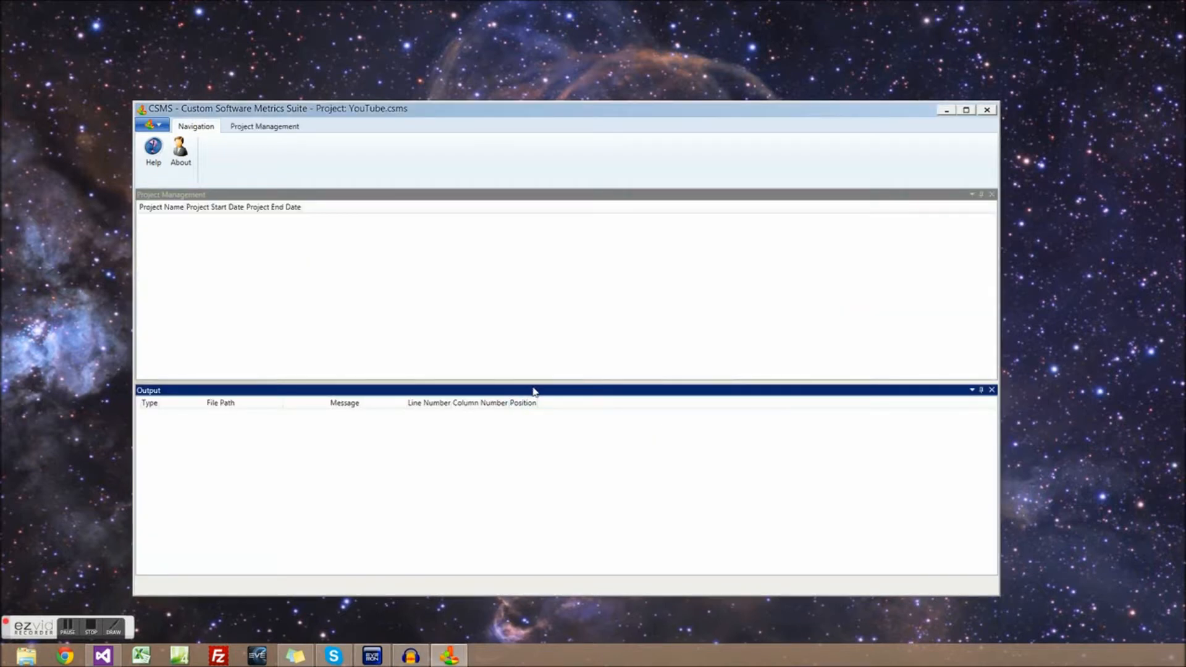
drag(530, 382, 525, 500)
click(264, 127)
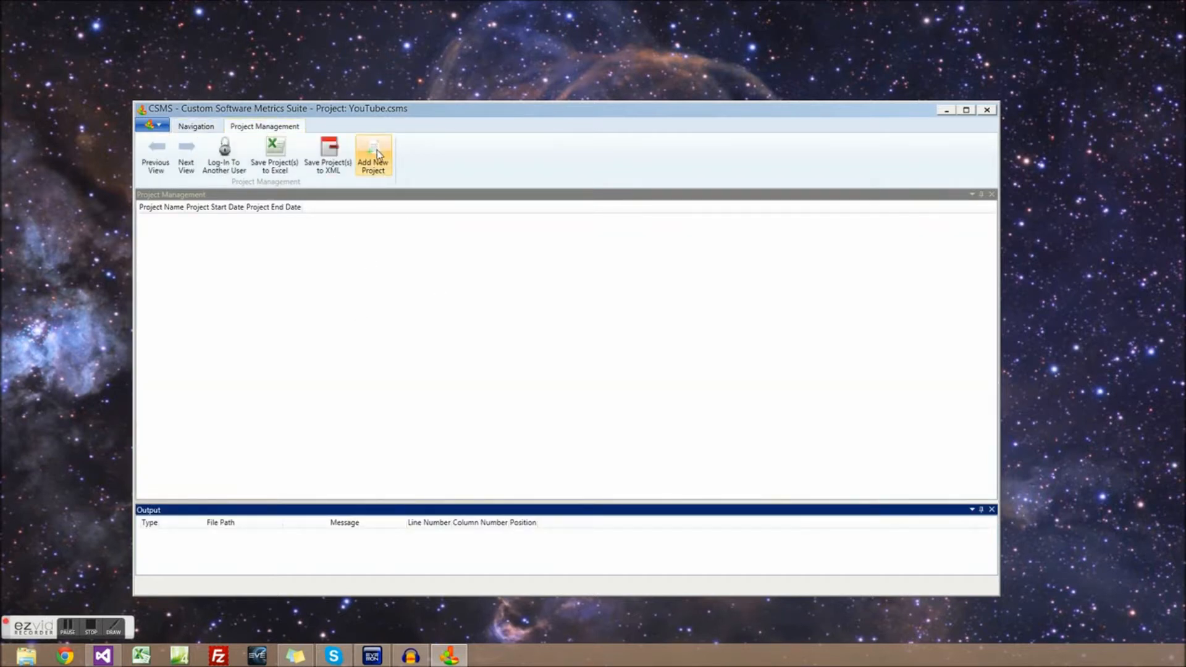
click(381, 166)
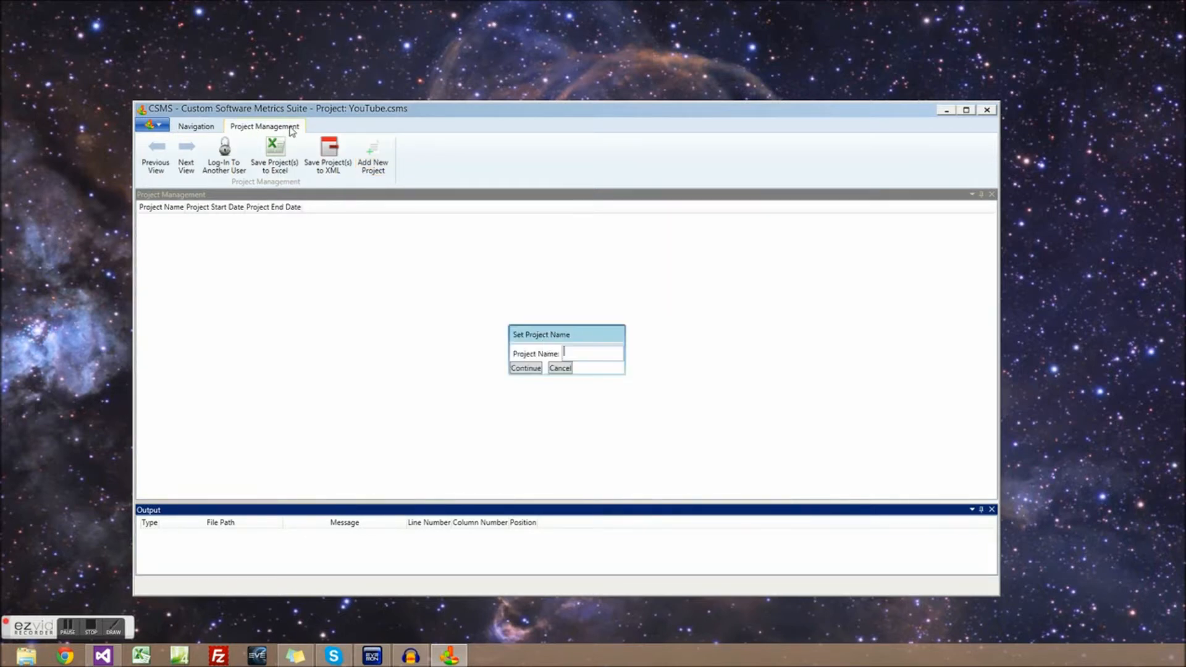
click(578, 353)
text(Tutorial Videos)
click(532, 368)
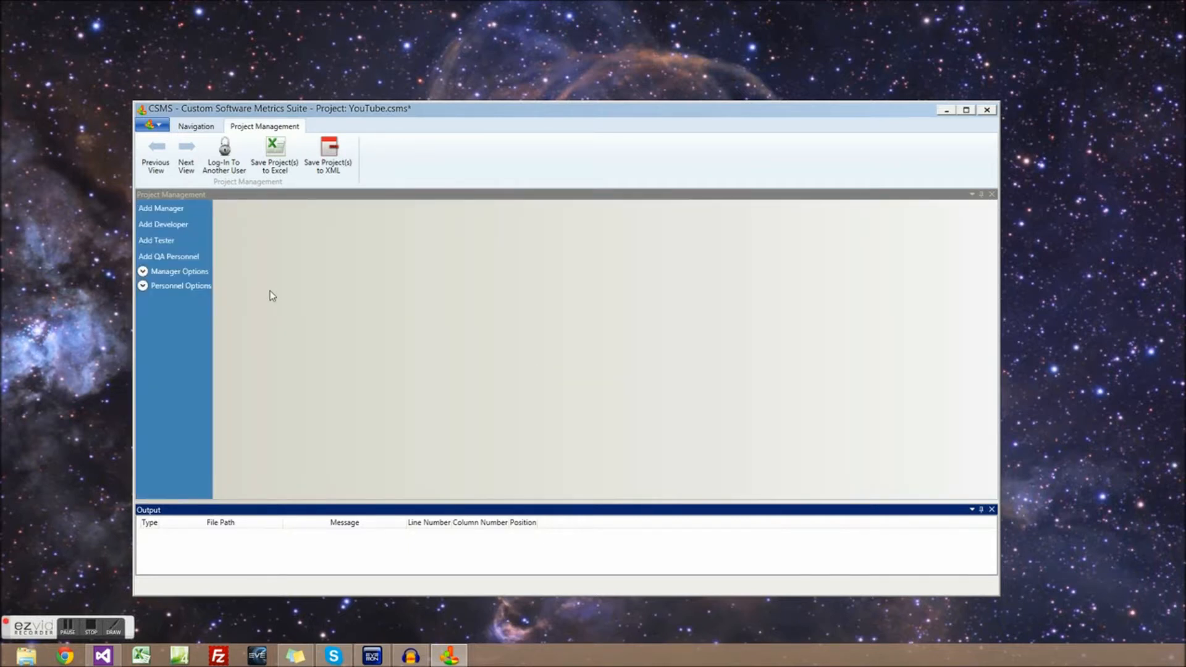
Expand the manager and personnel options and bring up the Add Manager form
click(142, 271)
click(144, 366)
click(144, 367)
click(143, 272)
click(142, 272)
click(142, 367)
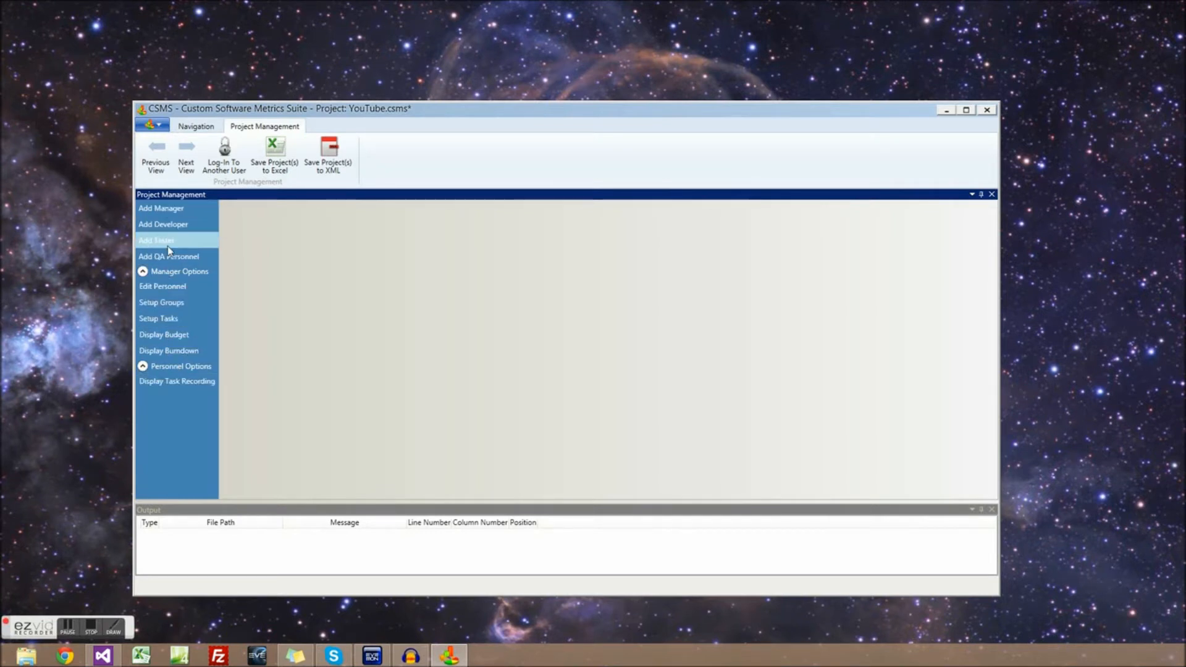
click(163, 210)
Enter the manager's first and last name, Administrator permissions and a 60000 yearly salary
click(649, 234)
key(Tab)
click(656, 277)
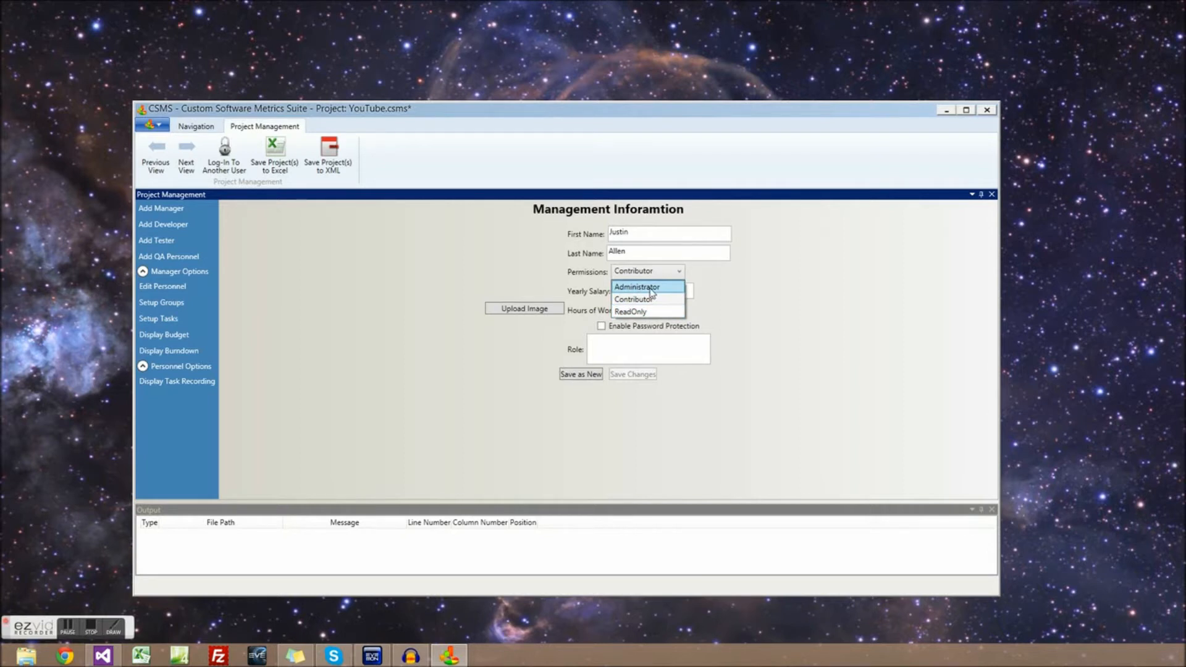
click(651, 287)
click(651, 289)
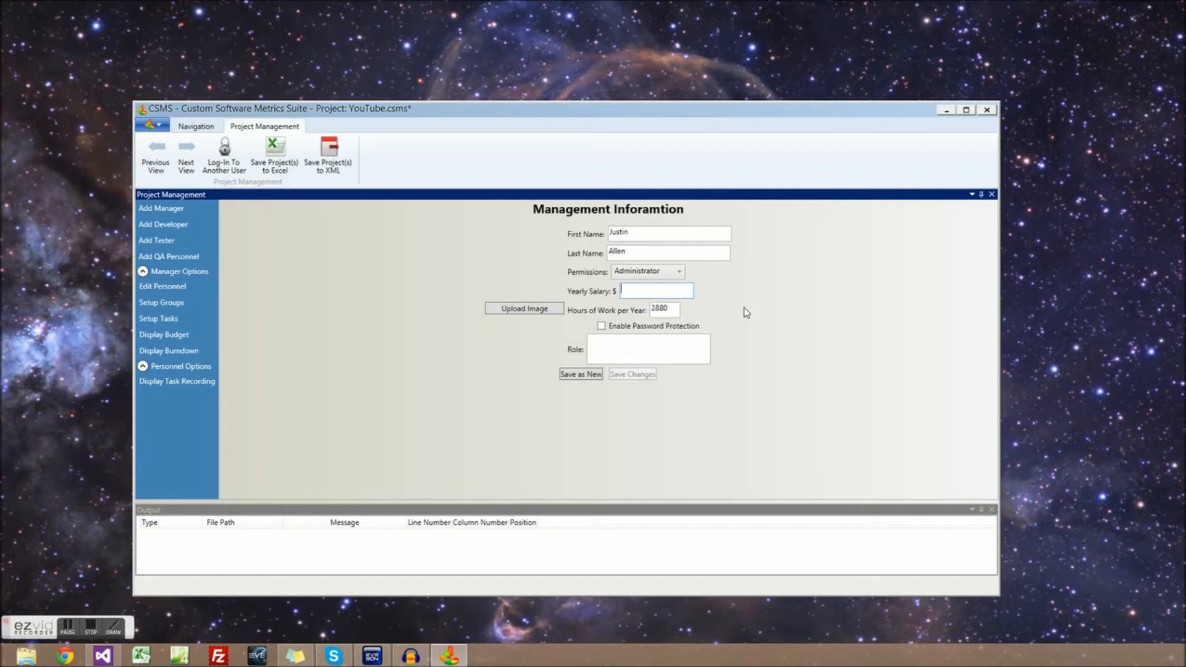
text(60000)
Password-protect the manager, set role 'Making tutorial videos', attach a photo and save as new
click(661, 309)
double_click(659, 308)
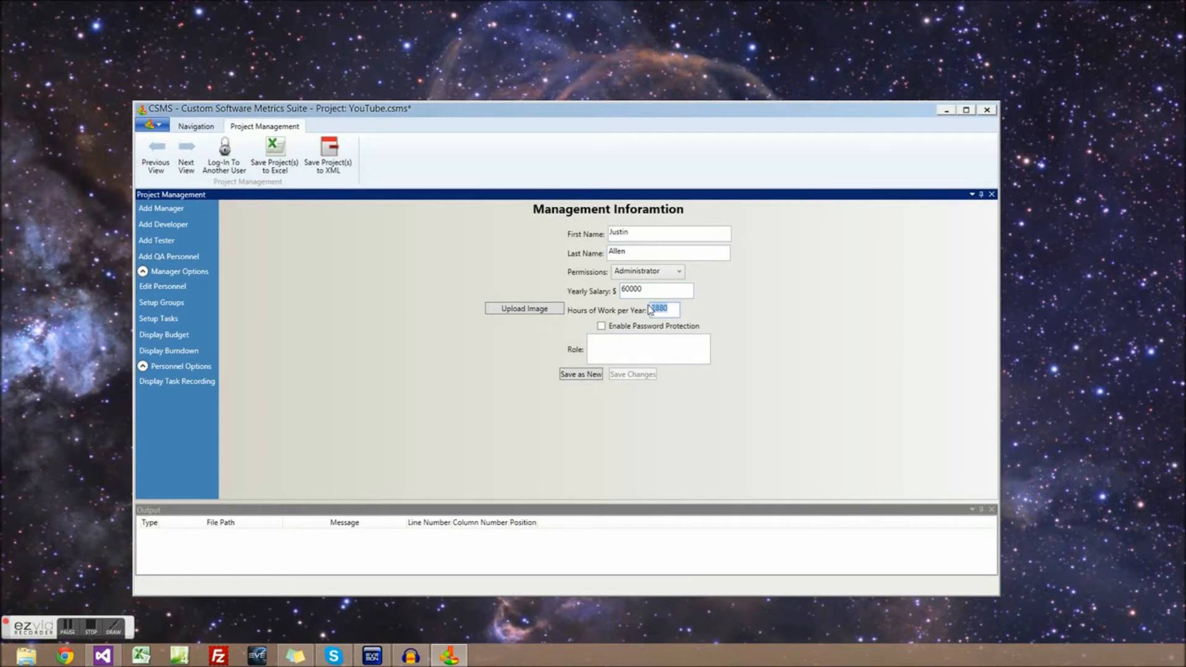
click(601, 327)
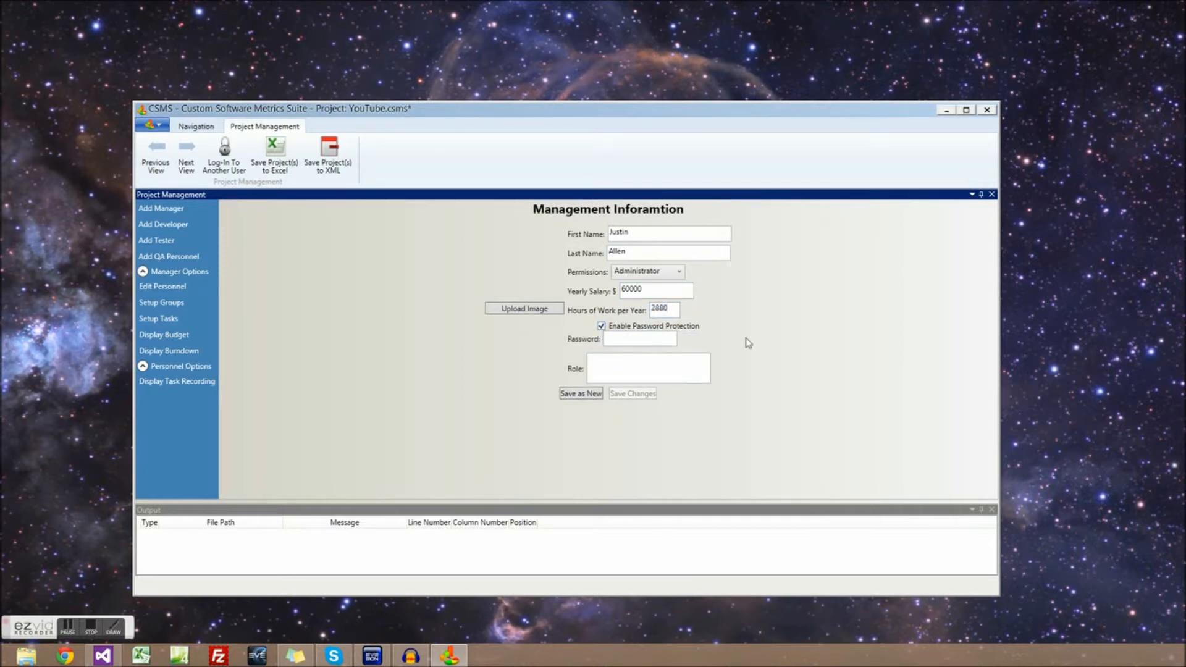
text(••••••••)
click(661, 363)
text(Making tutorial videos)
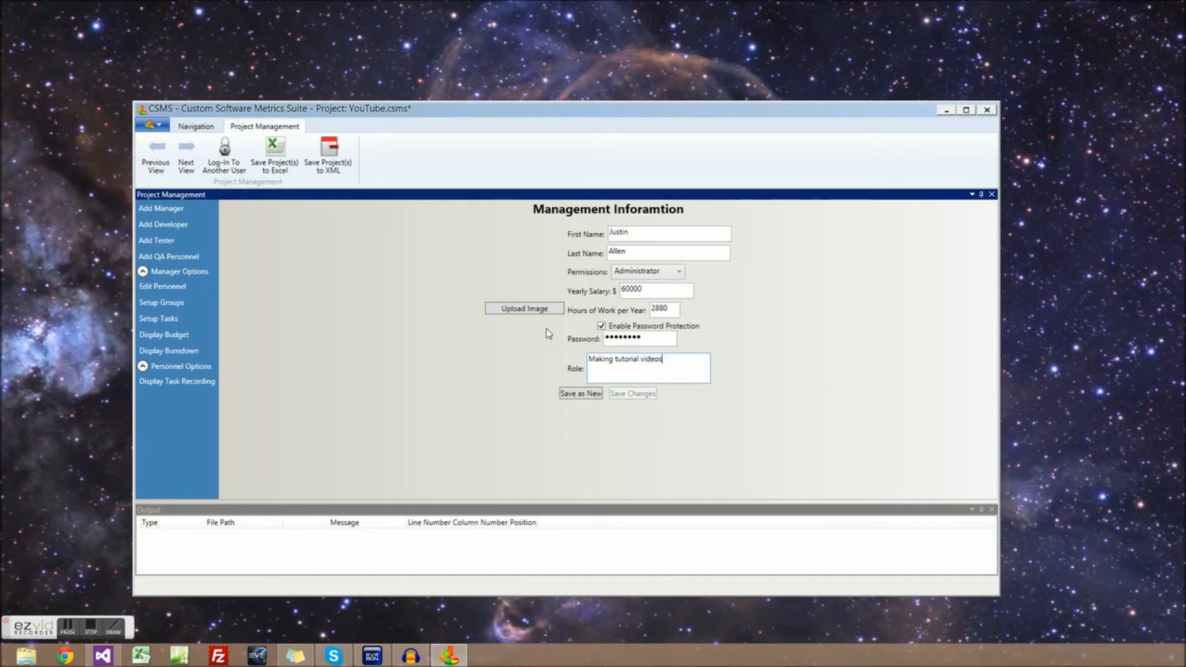
click(532, 311)
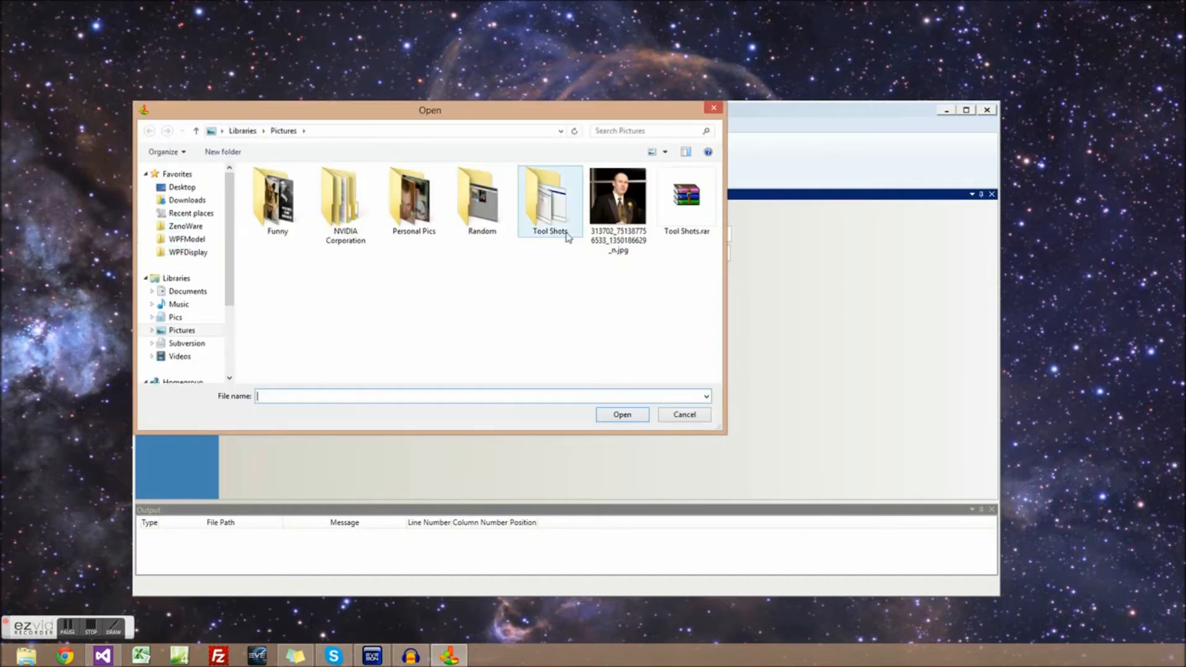
double_click(614, 197)
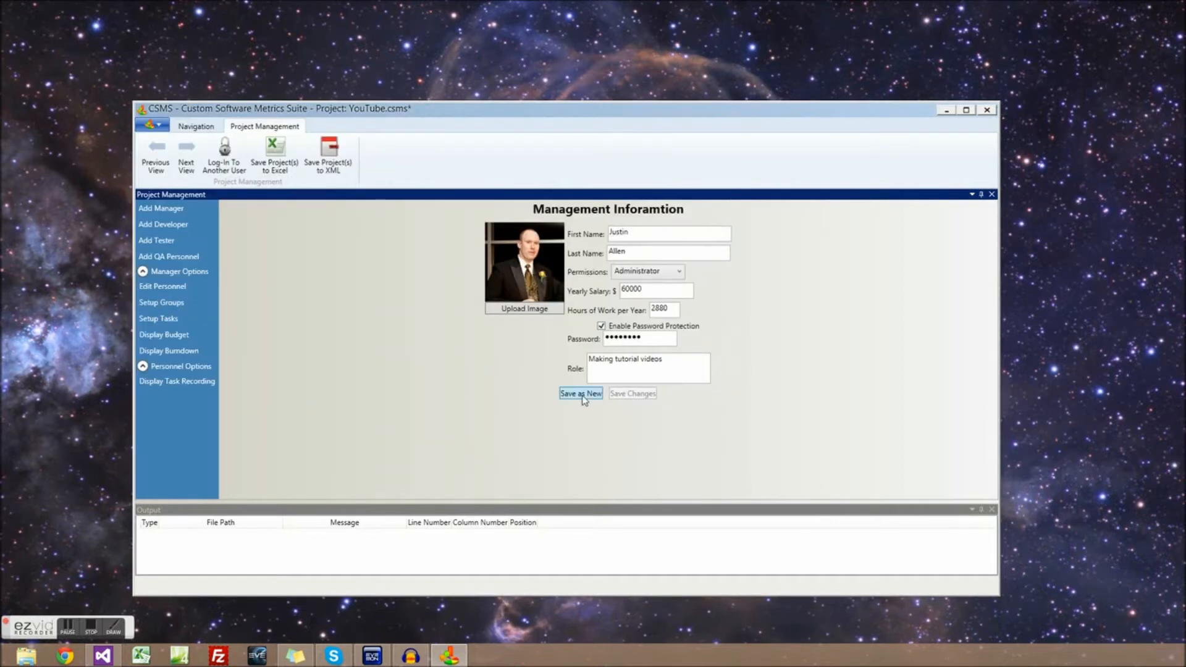
click(581, 395)
Add a developer with a 60000 yearly salary and the role Developing, saved as new
click(165, 223)
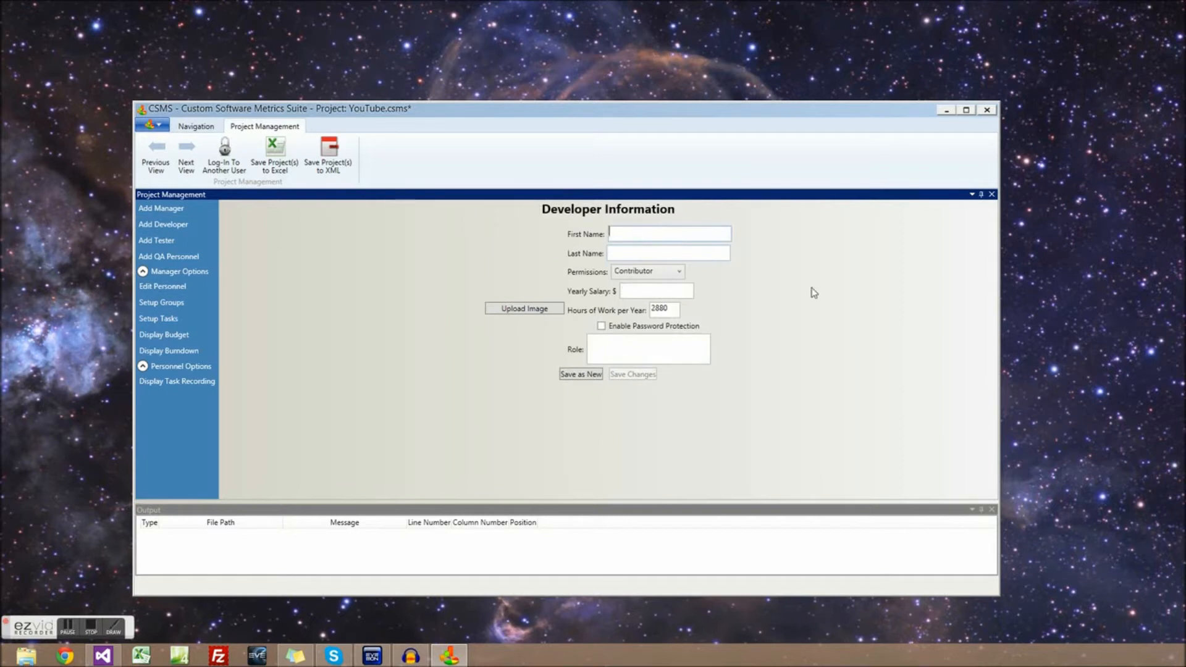
key(Tab)
click(628, 290)
text(60000)
click(614, 359)
text(Developing)
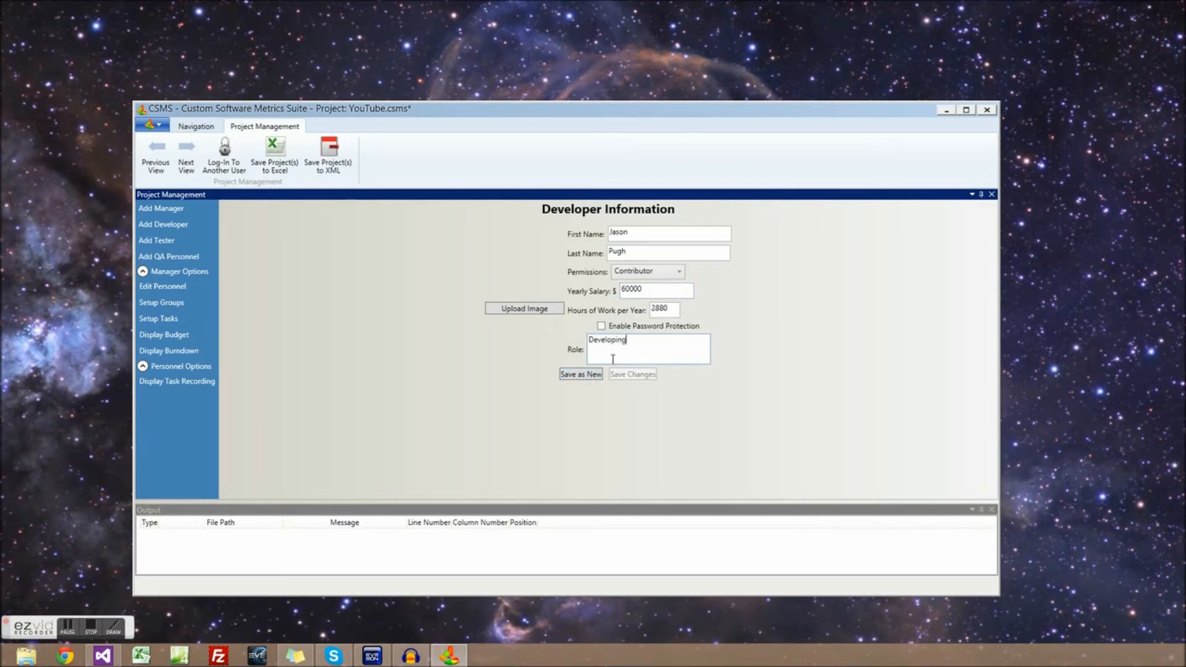
click(580, 375)
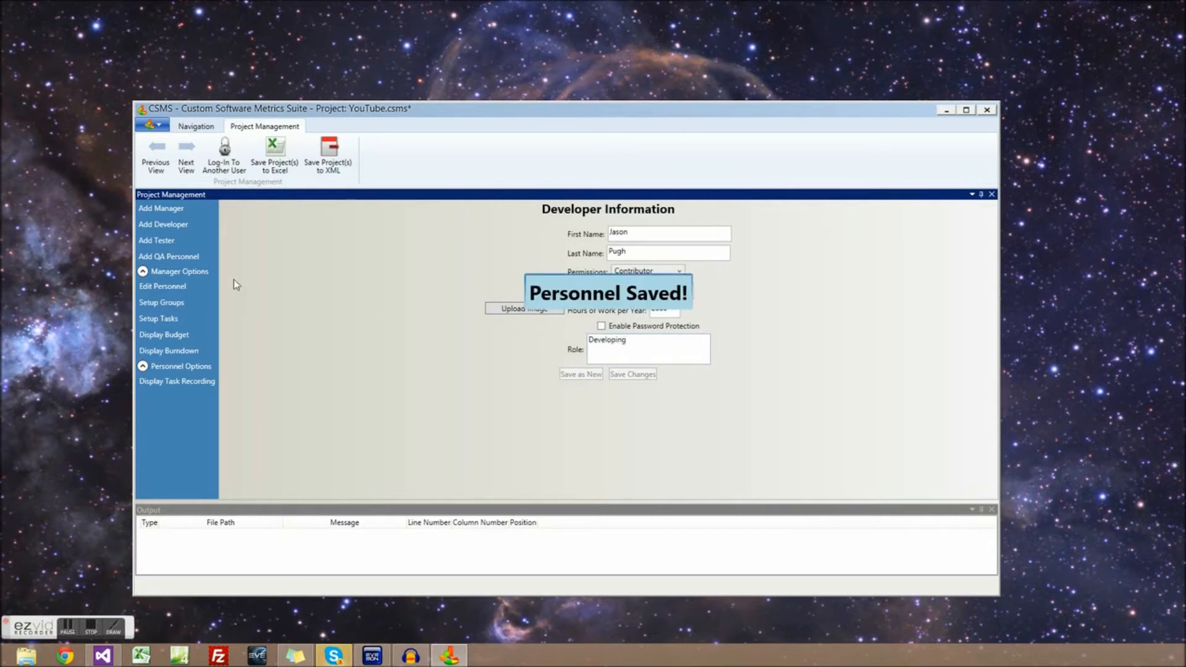
Add a tester with a salary and the role Testing, saved as a new person
click(179, 239)
click(636, 235)
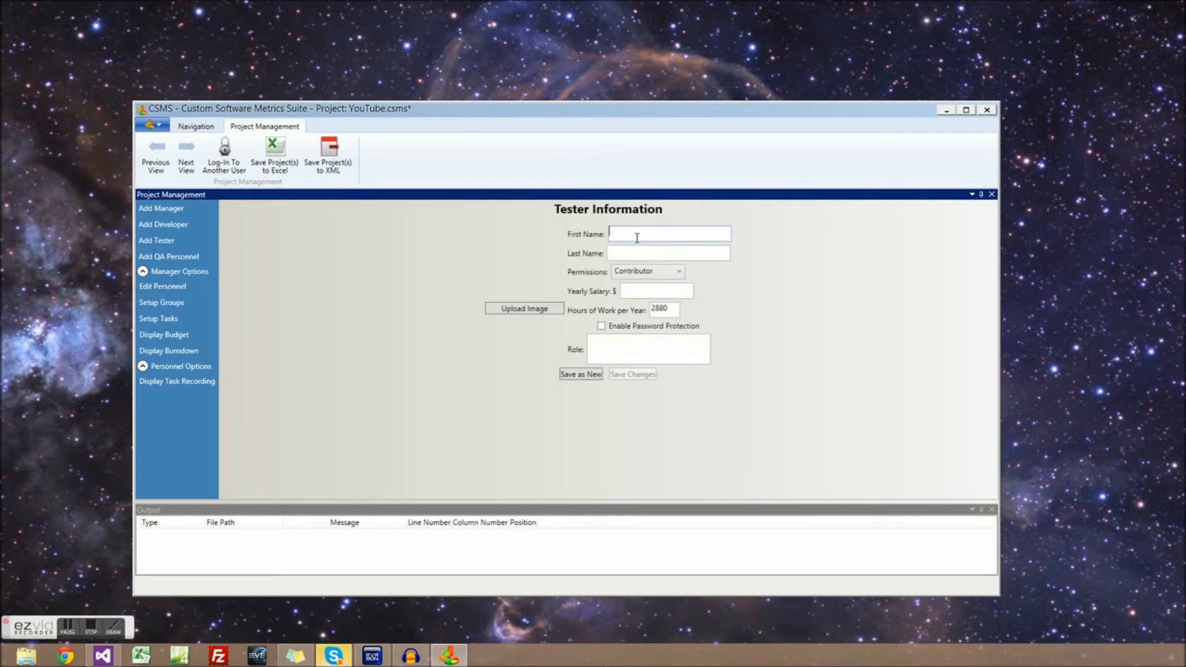
key(Tab)
text(Smeal)
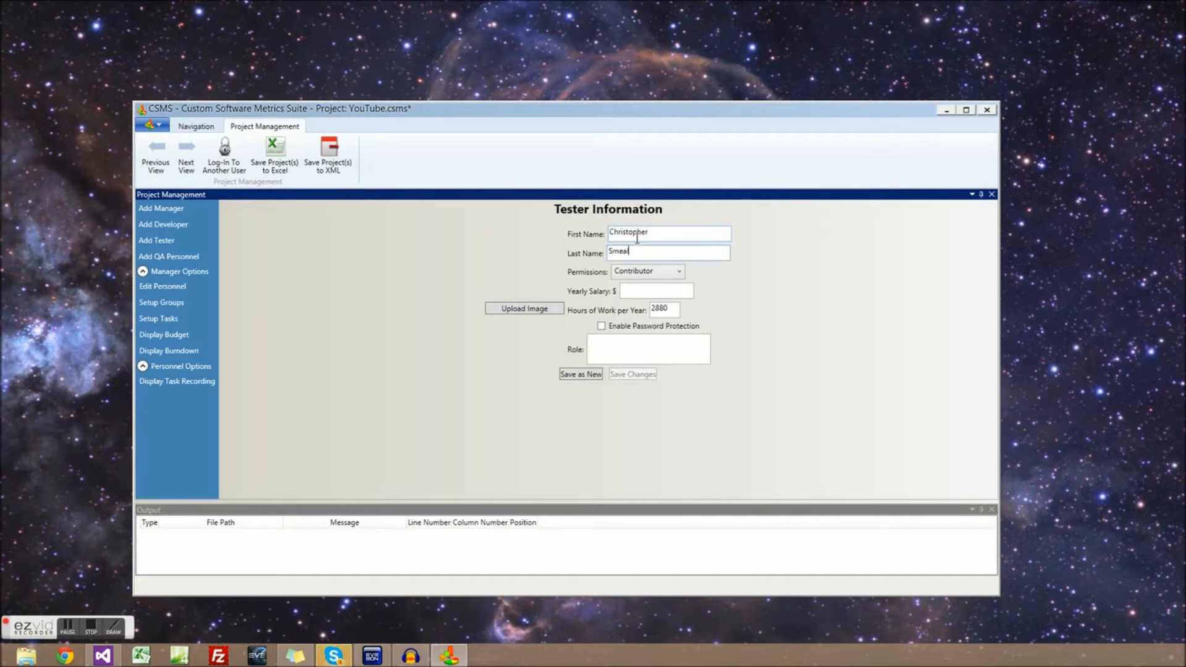
key(Tab)
key(Tab)
text(6000)
click(595, 342)
text(Testing)
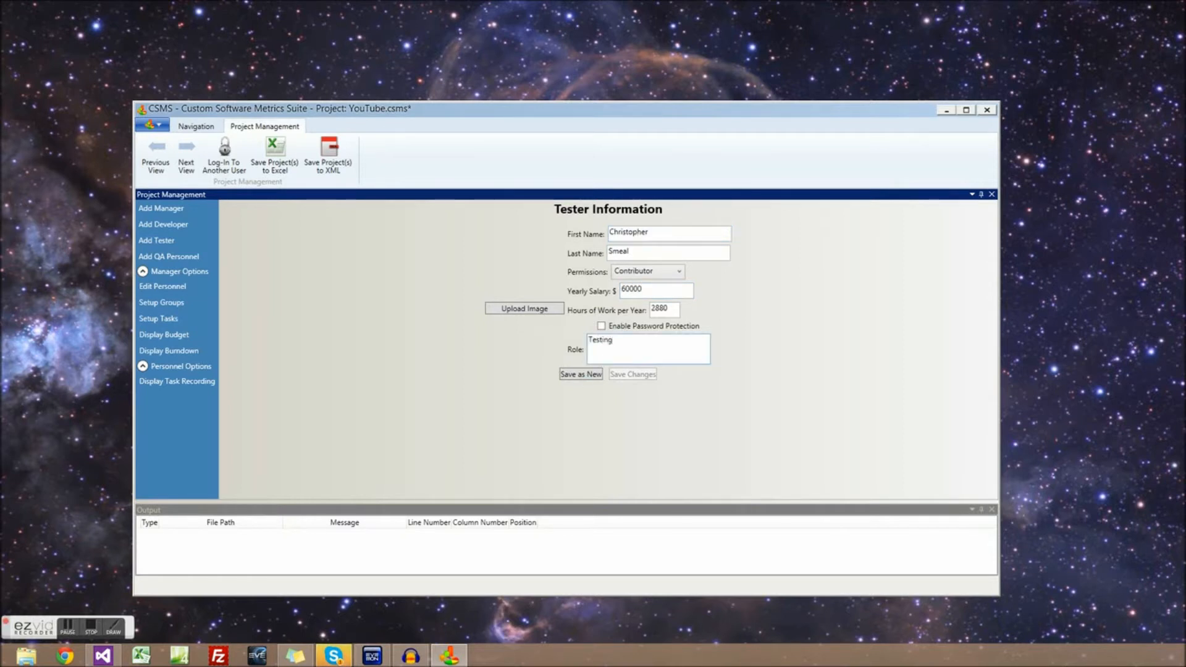
click(596, 376)
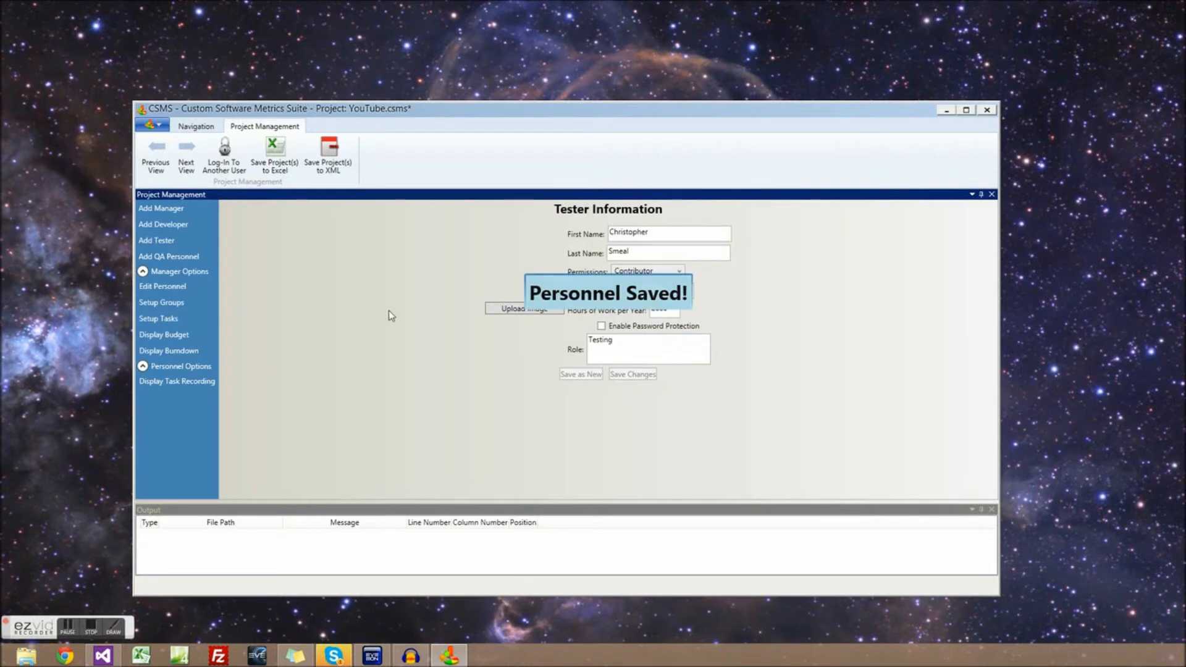
Create a new group named 'Power Crew'
click(179, 290)
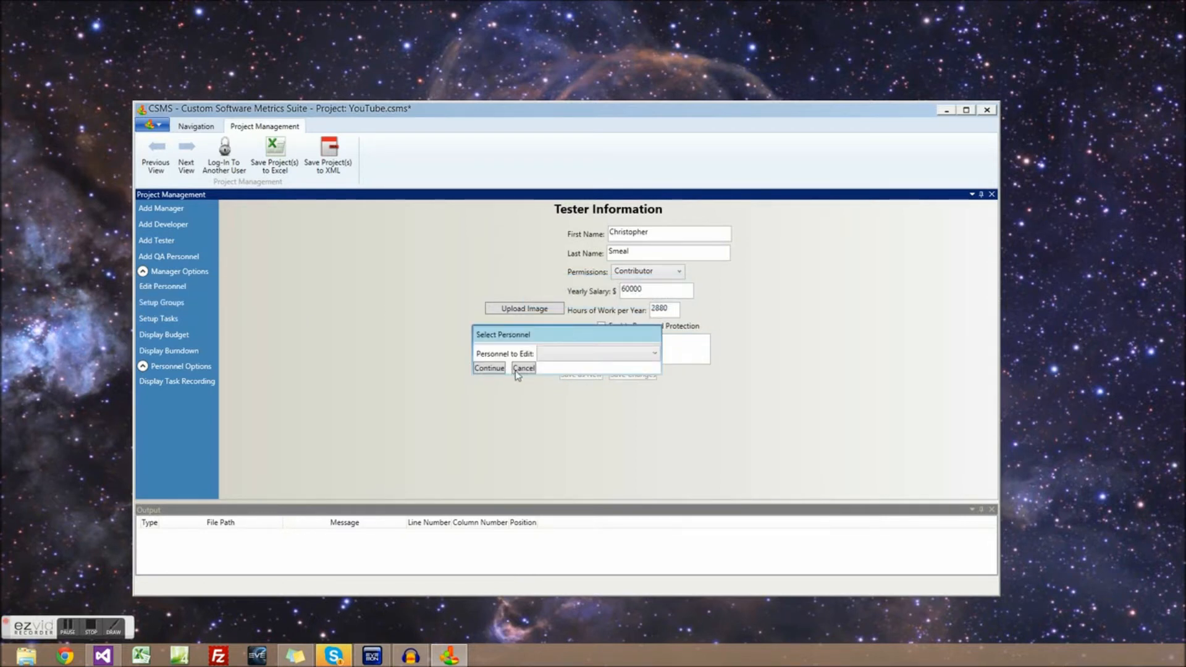
click(511, 372)
click(179, 304)
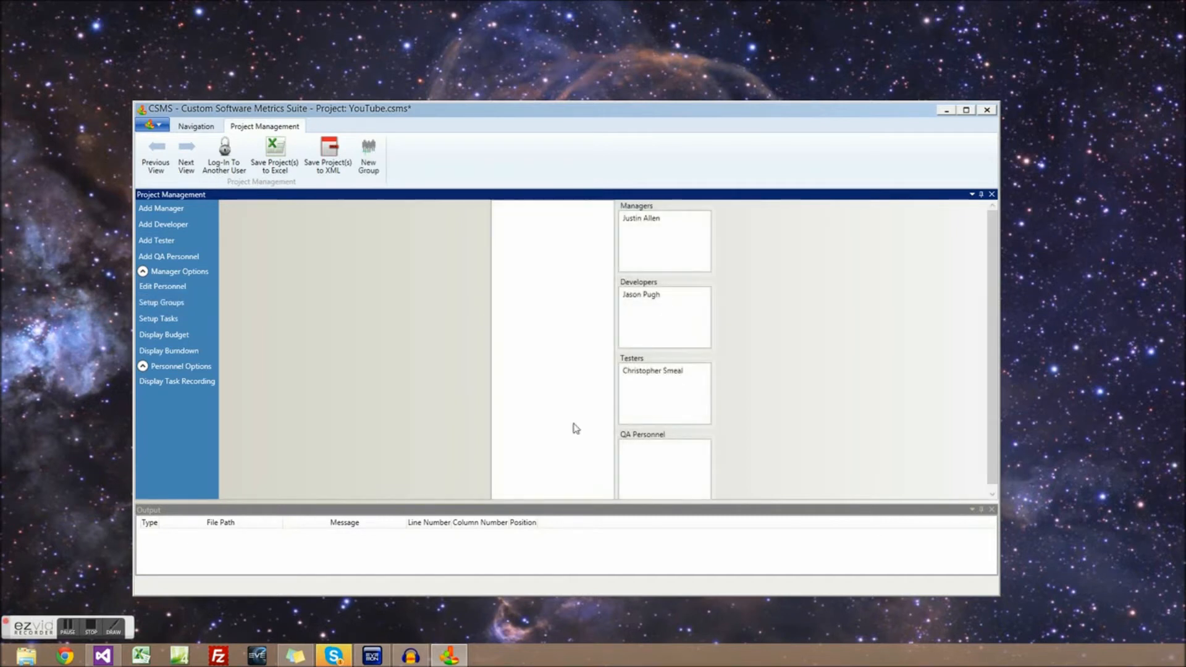
click(368, 159)
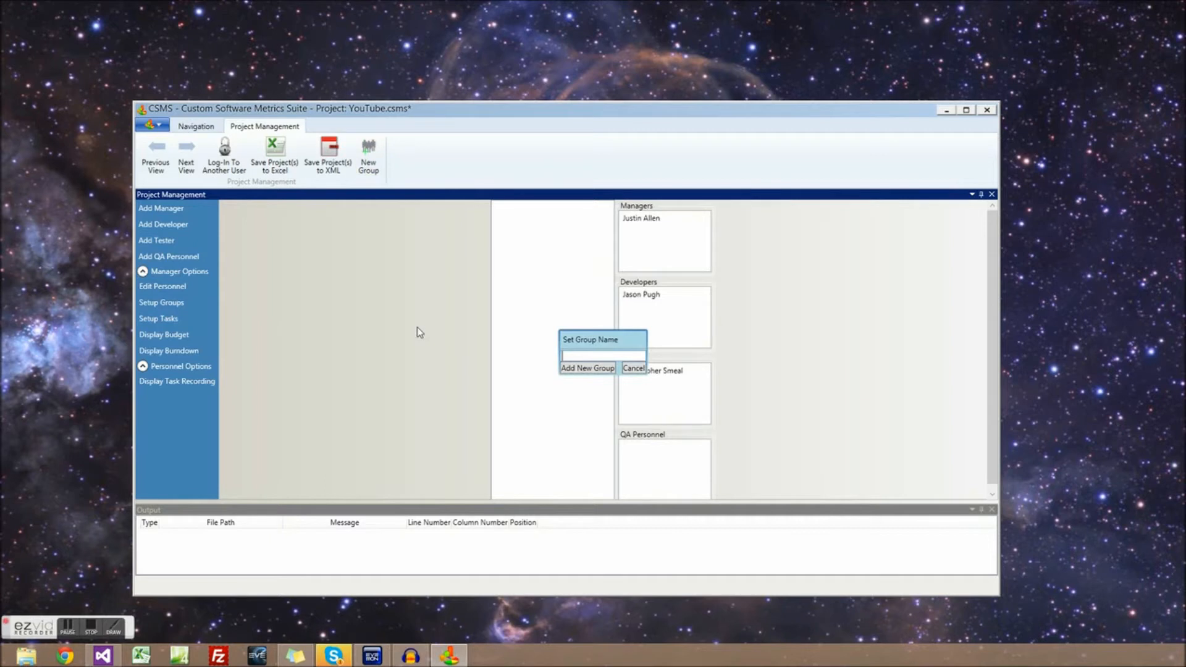
text(Power Crew)
click(569, 368)
Drag the manager and the developer into the Power Crew group's Managers and Developers nodes
click(519, 211)
click(543, 232)
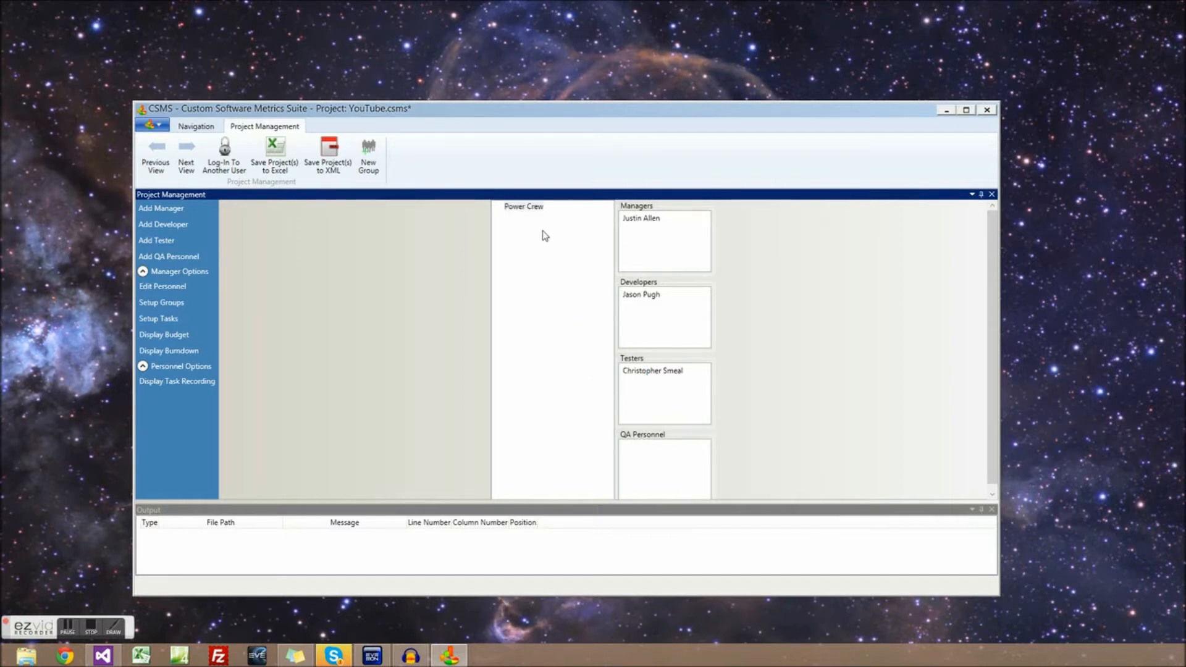
click(534, 208)
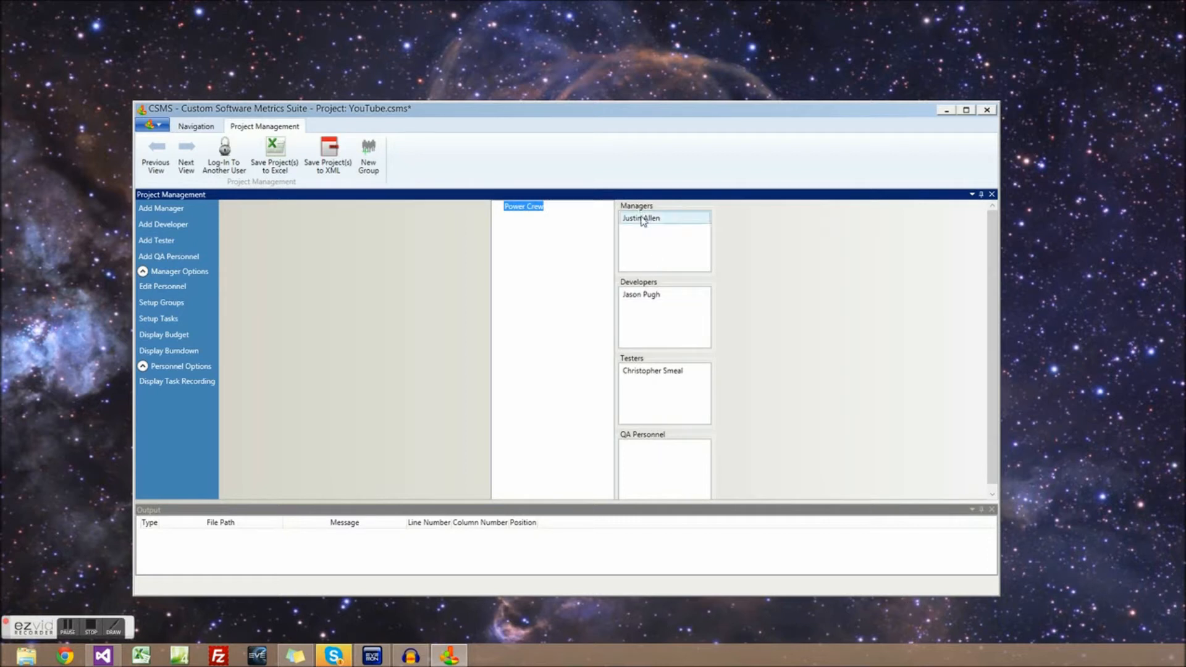
drag(642, 220, 533, 210)
click(510, 217)
drag(643, 295, 521, 211)
click(510, 237)
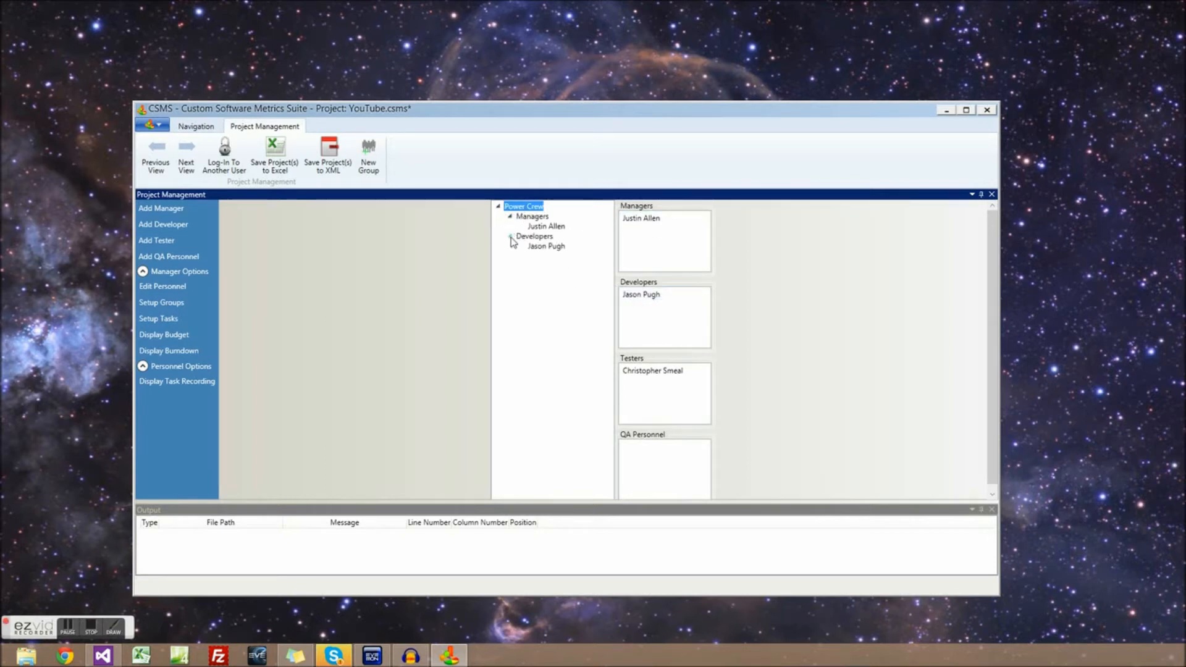
click(510, 238)
click(510, 217)
click(510, 217)
click(511, 237)
Add a new task, Task 0, keeping its 3/18/2013 start date
click(161, 321)
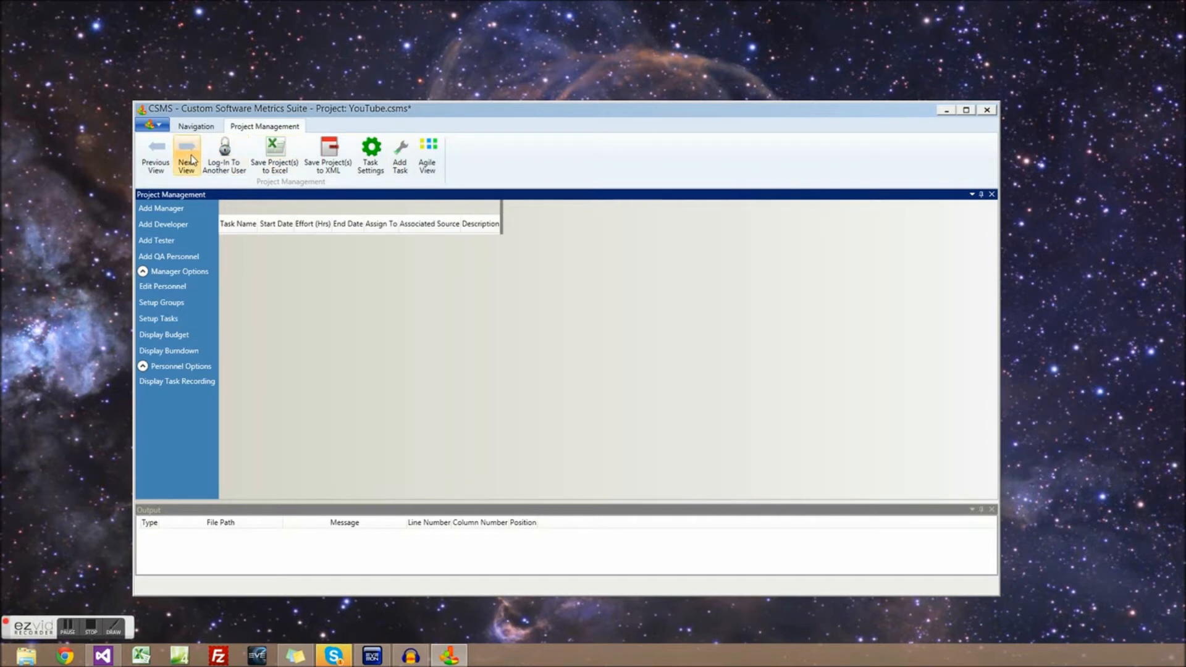
click(162, 318)
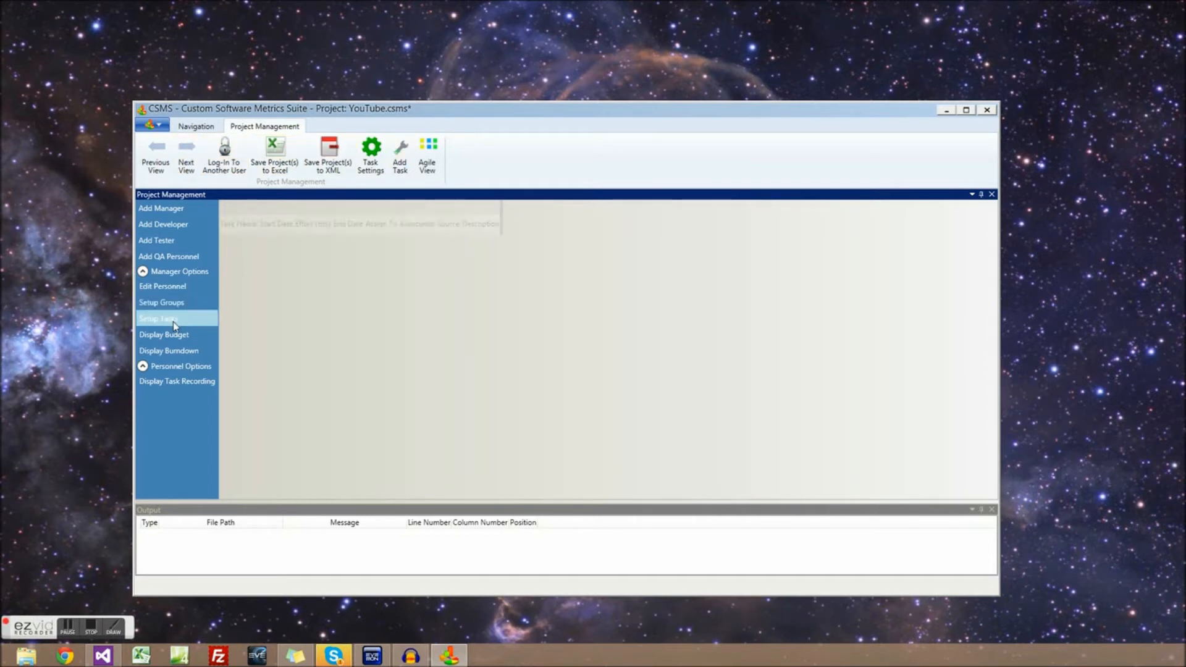
click(398, 166)
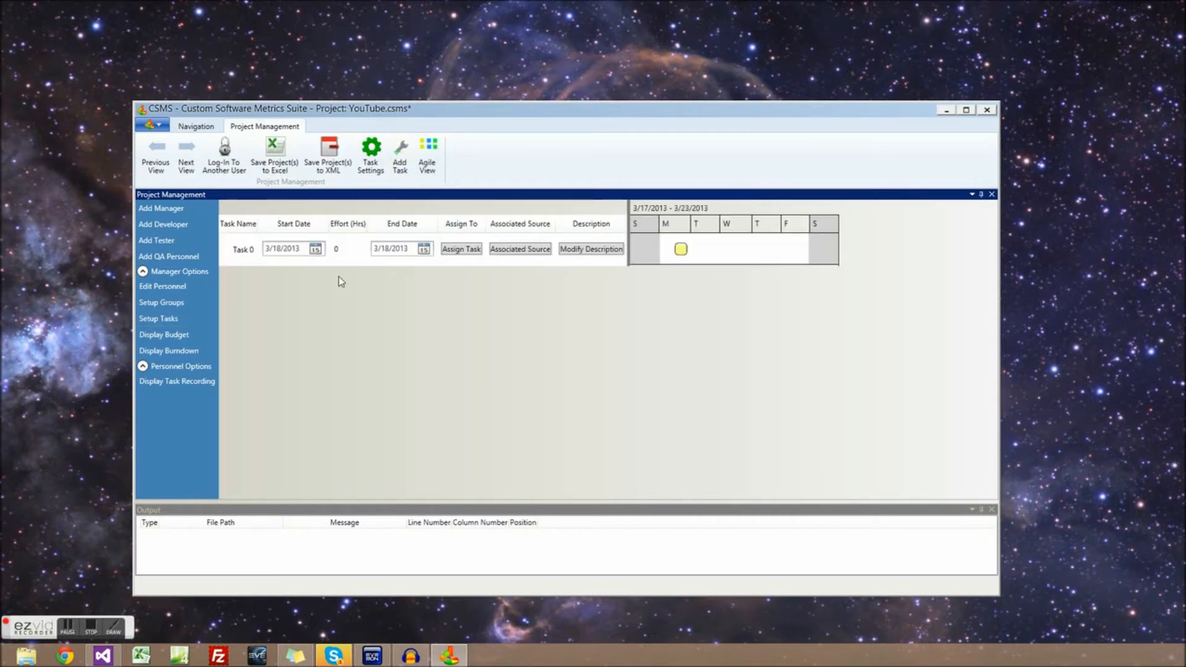
click(315, 250)
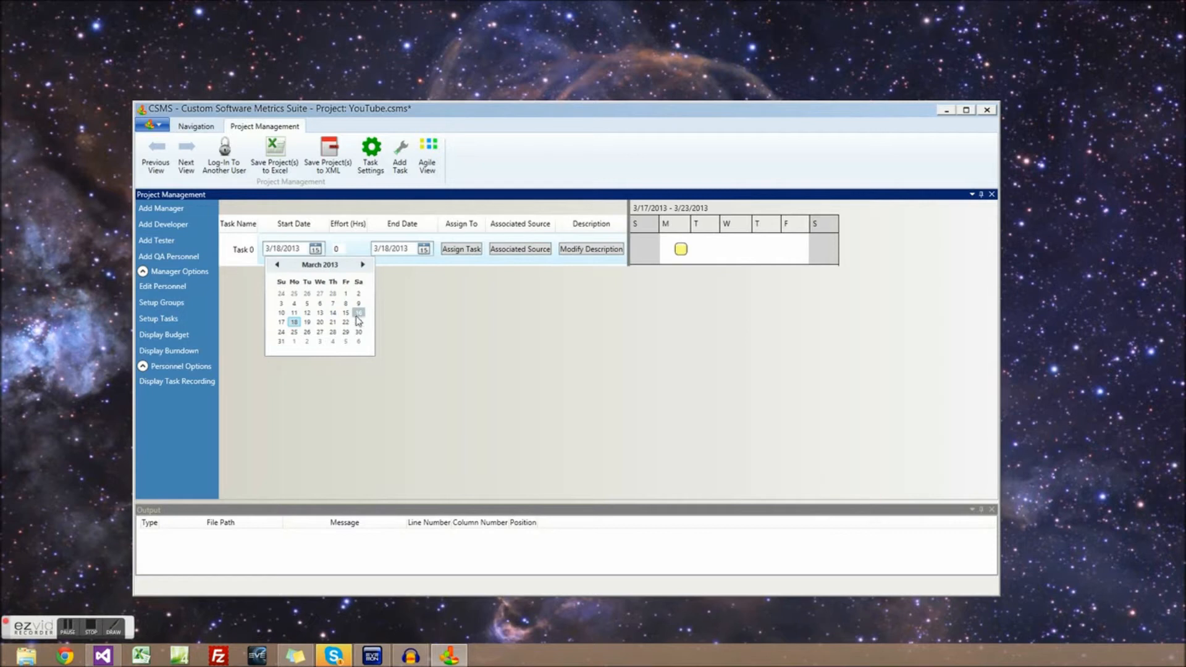
click(316, 250)
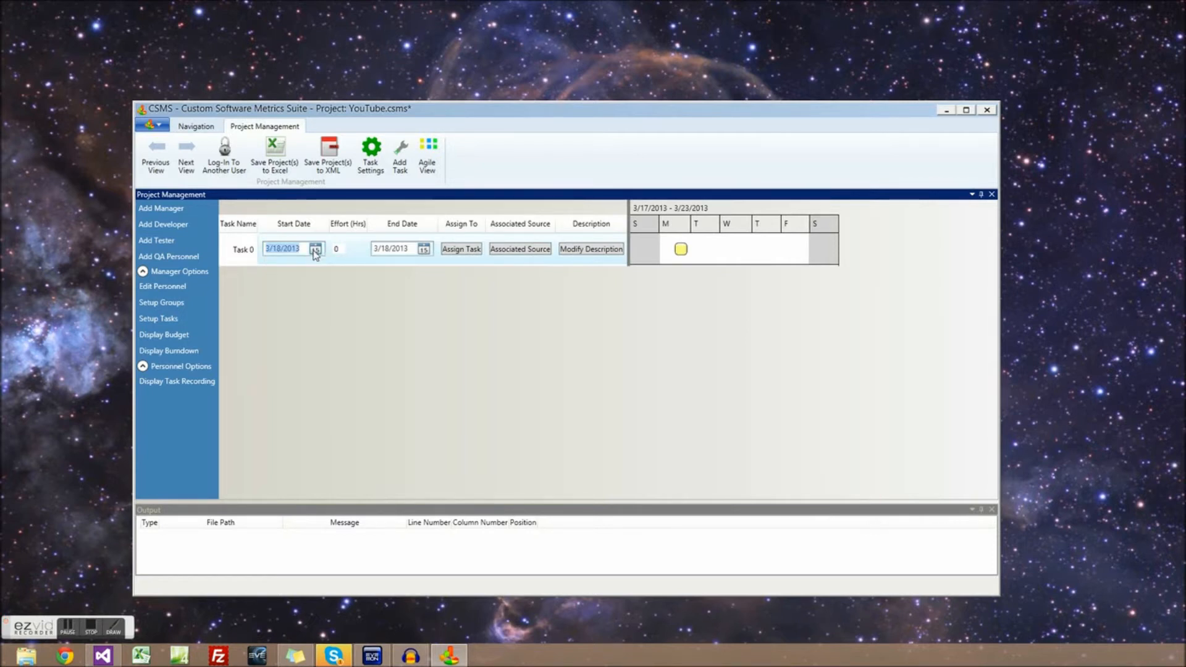
Keep 8 work hours per day and add Saturday as a working day
click(371, 155)
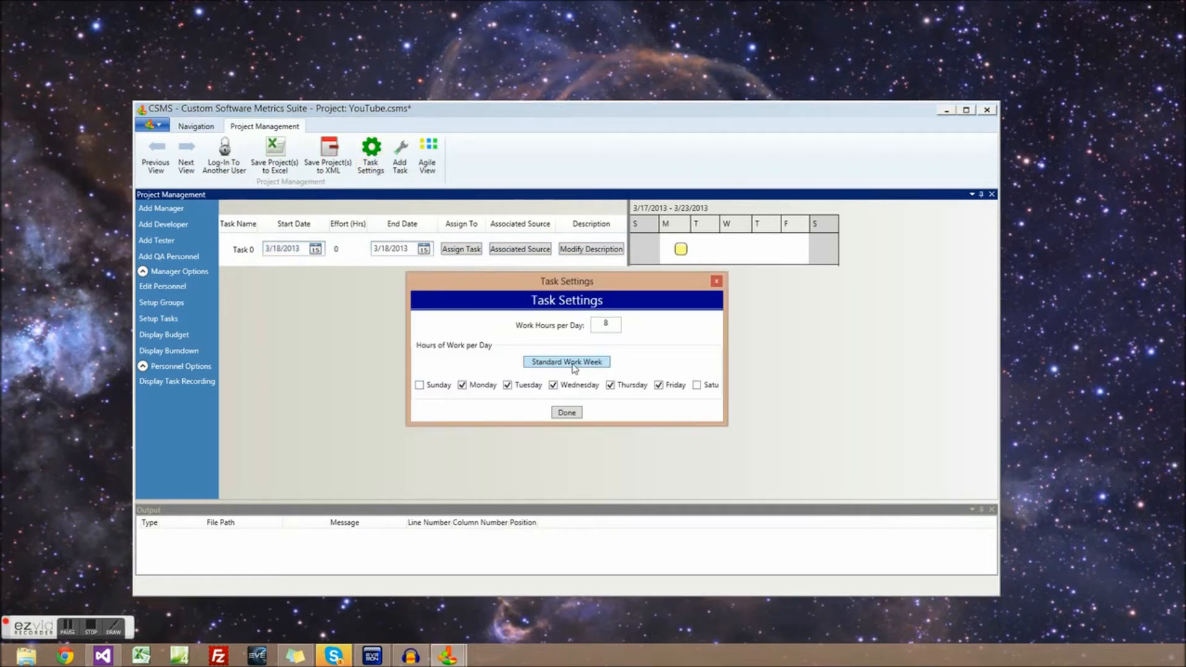
double_click(608, 322)
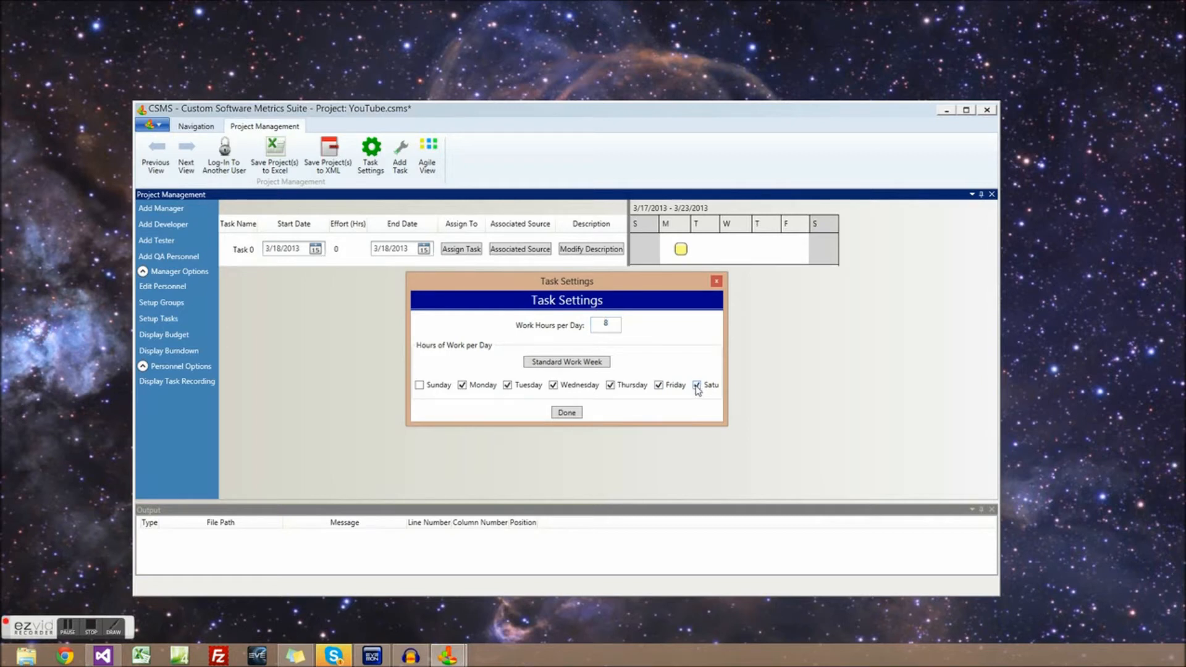
click(566, 413)
Set Task 0 to start 3/16/2013, end 3/20/2013, with 40 hours of effort
click(315, 249)
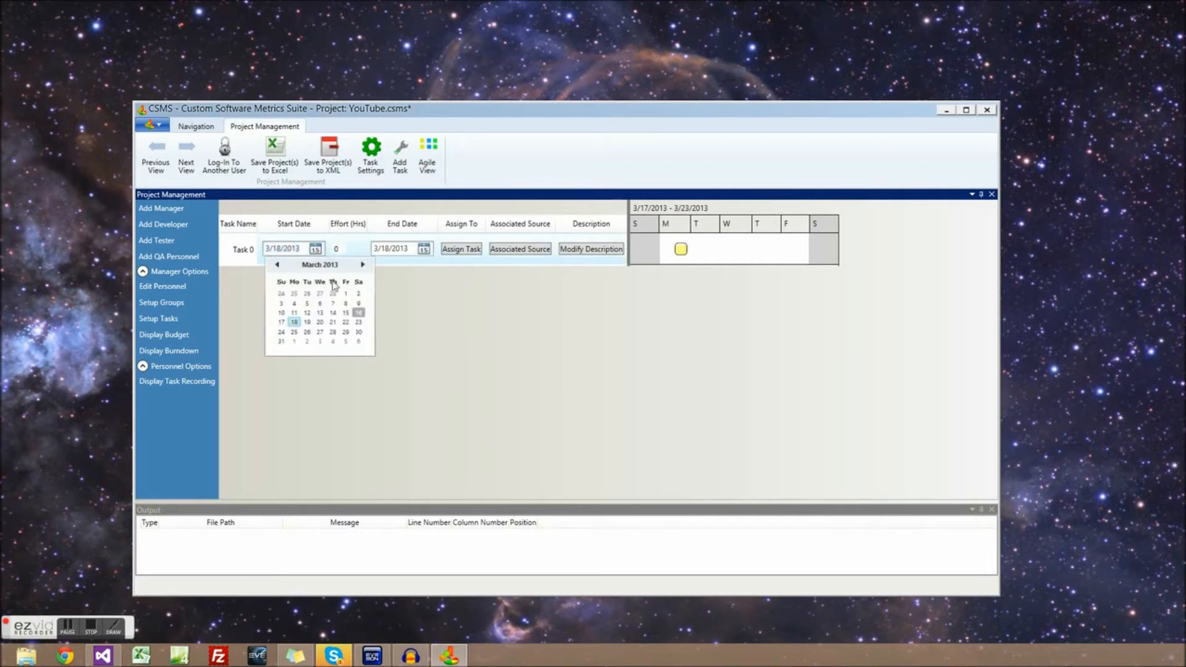
click(357, 313)
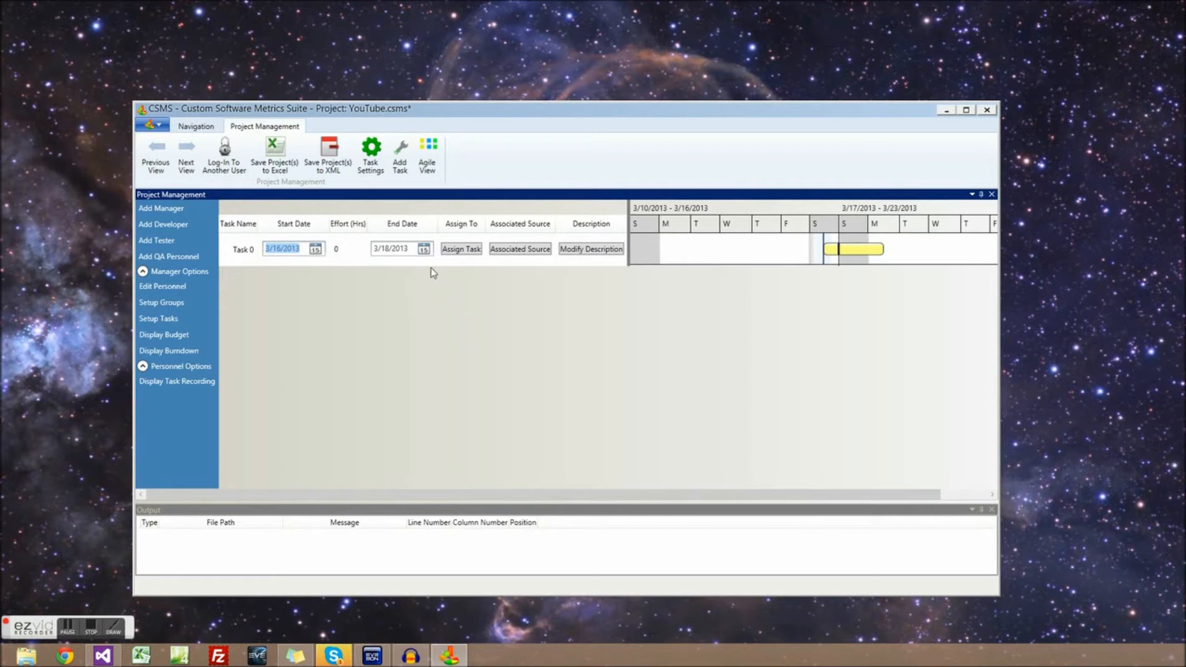
click(425, 250)
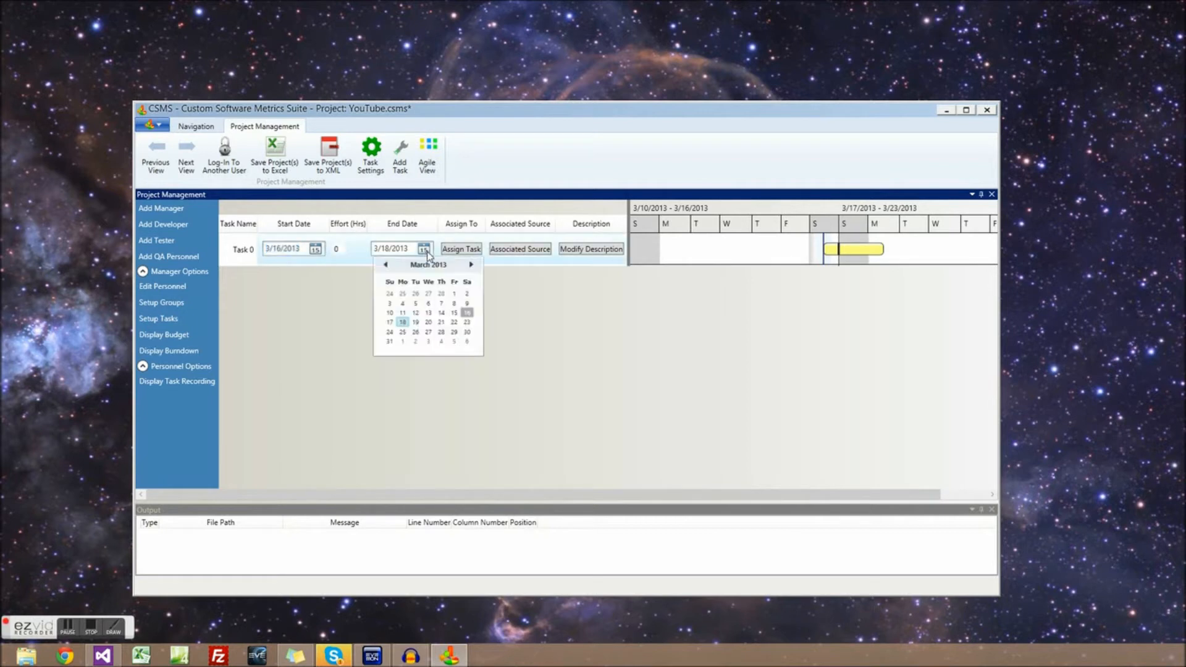
click(429, 323)
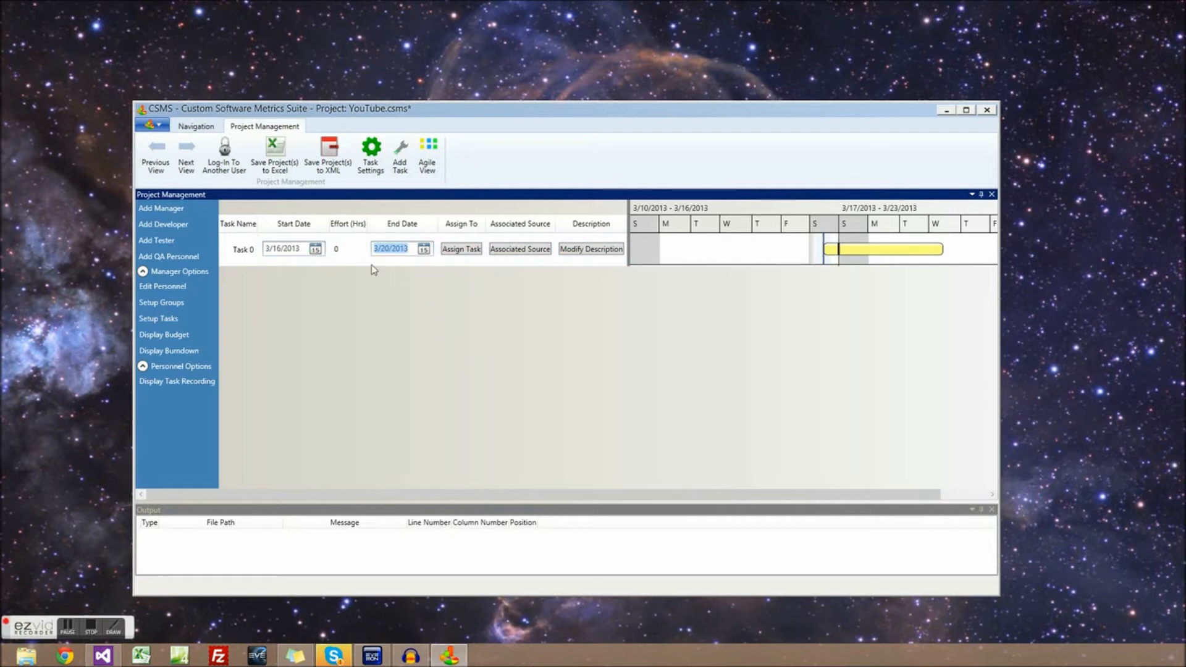
click(342, 248)
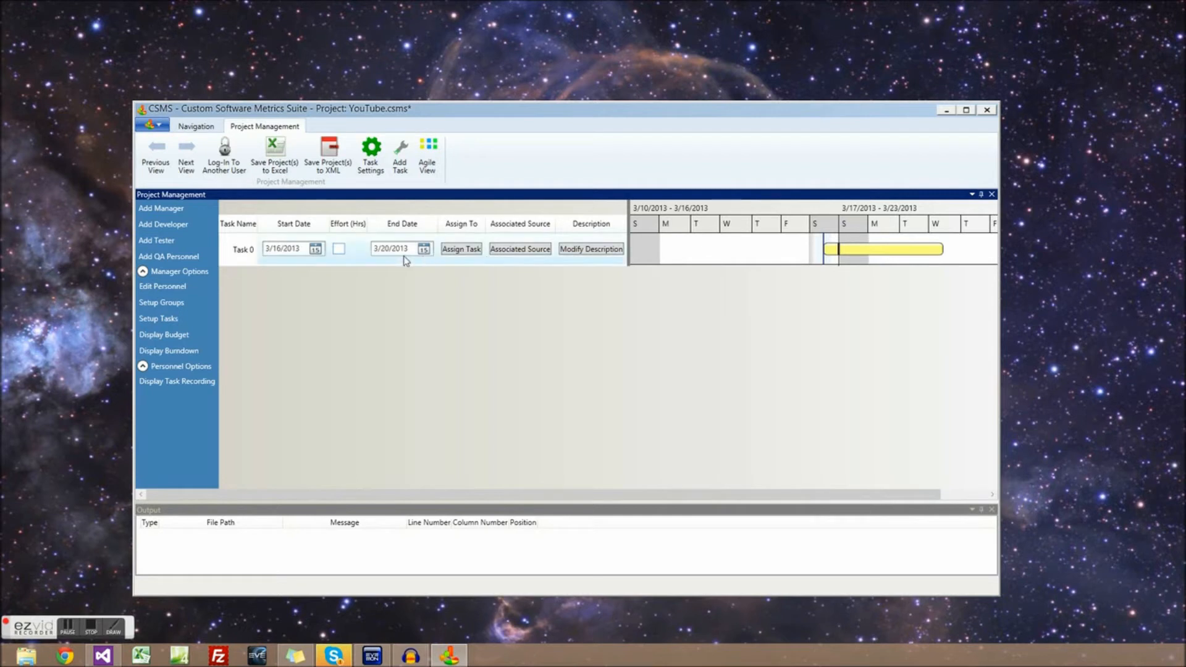
text(32)
key(Return)
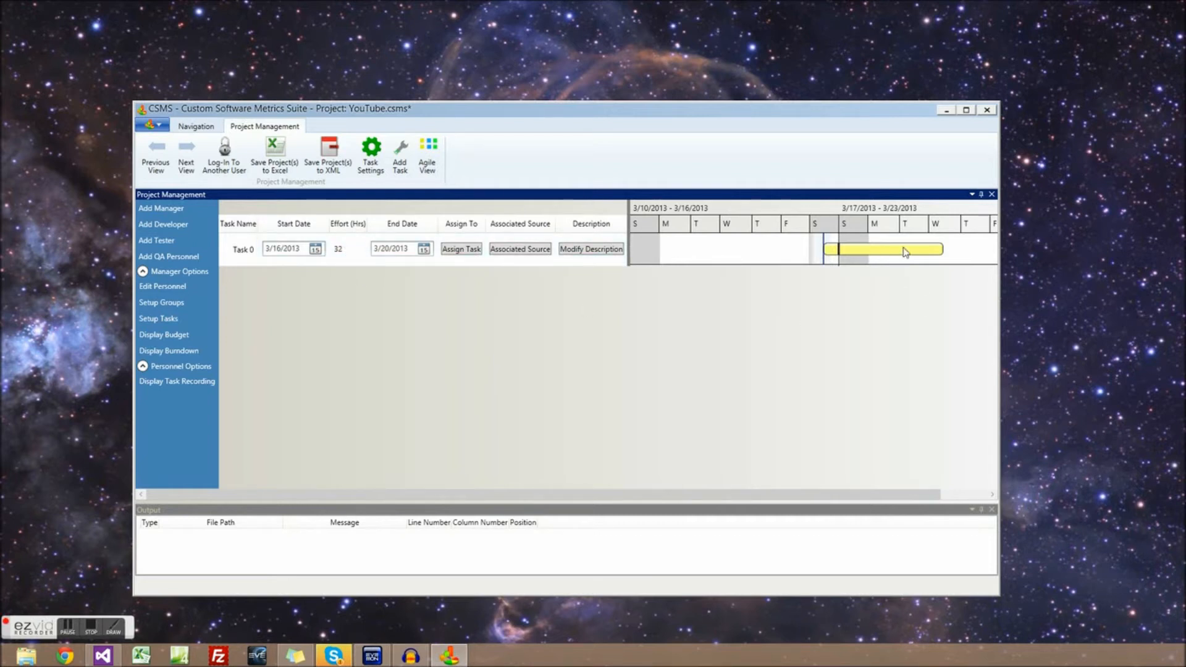
click(339, 249)
key(BackSpace)
key(BackSpace)
text(40)
key(Return)
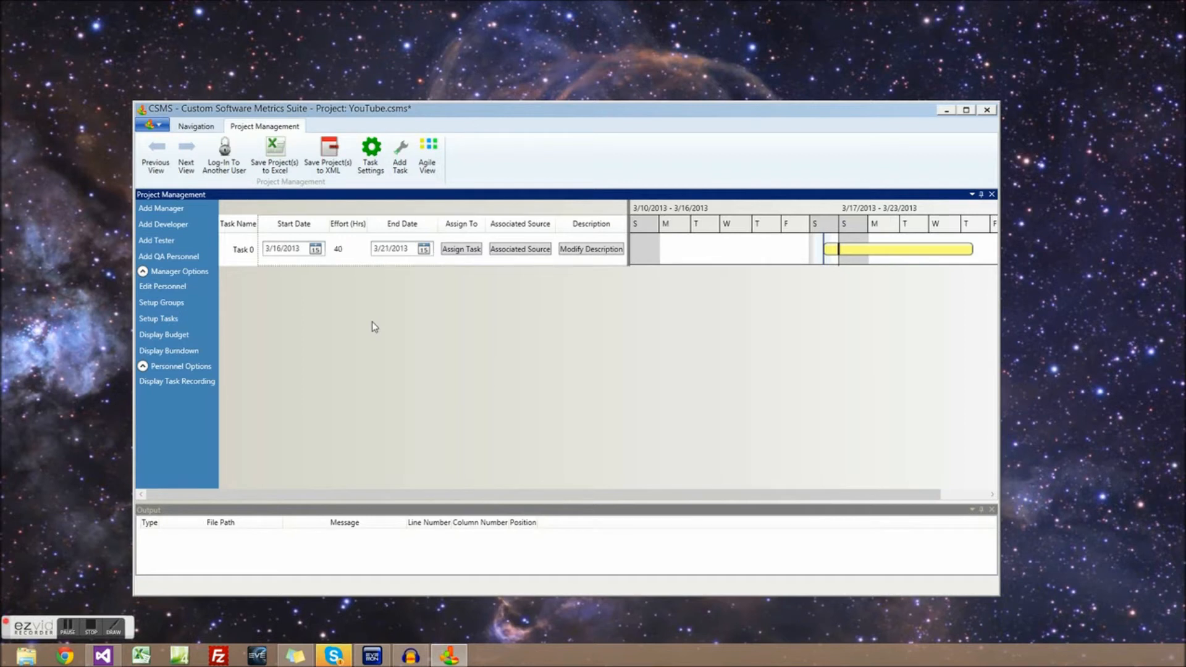
Rename Task 0 to 'Creating Videos'
click(351, 257)
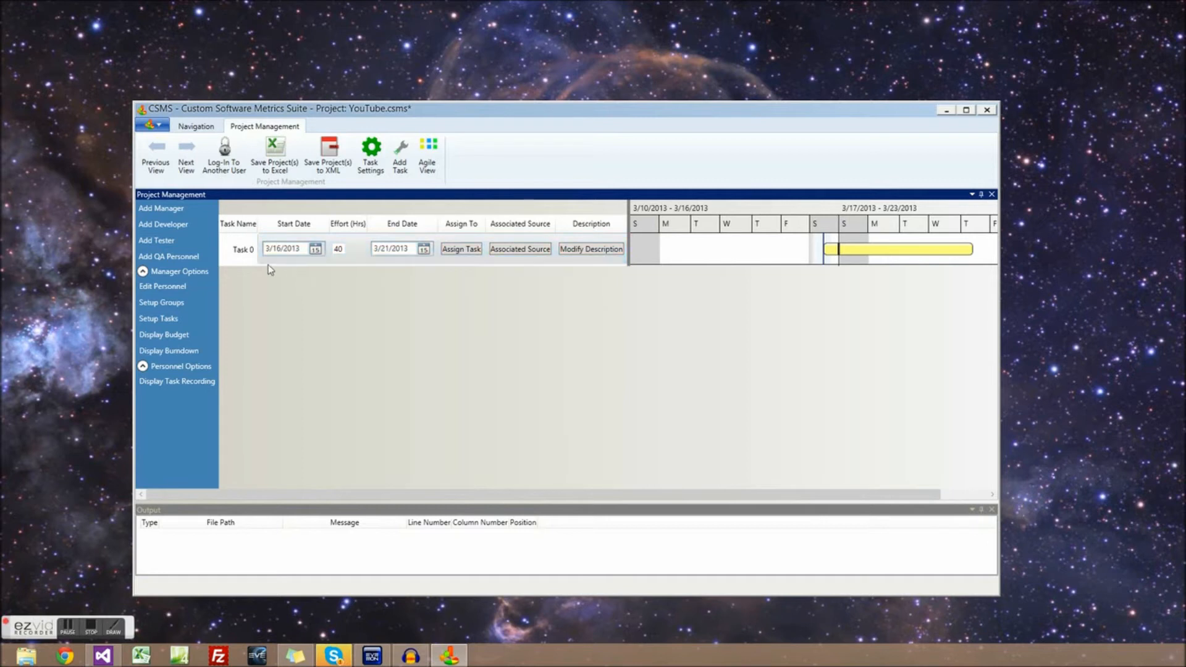
click(252, 249)
key(BackSpace)
key(BackSpace)
key(BackSpace)
key(BackSpace)
key(BackSpace)
text(Creating Videos)
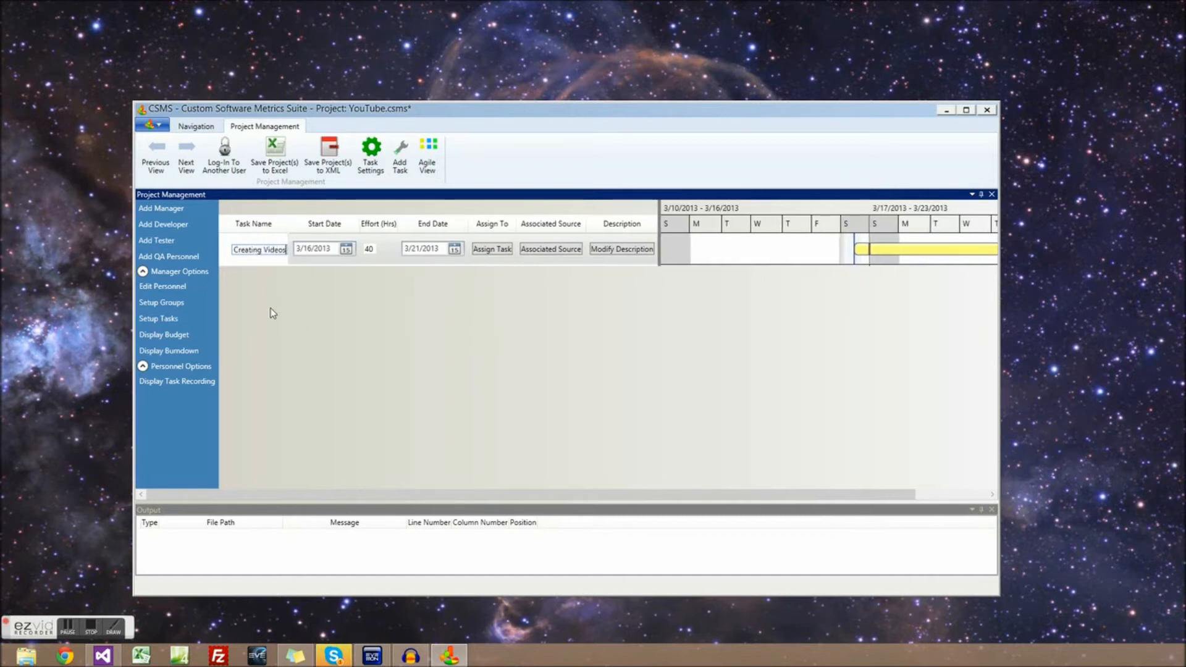
Give the Creating Videos task the description 'Create some tutorial videos for youtube.'
click(560, 291)
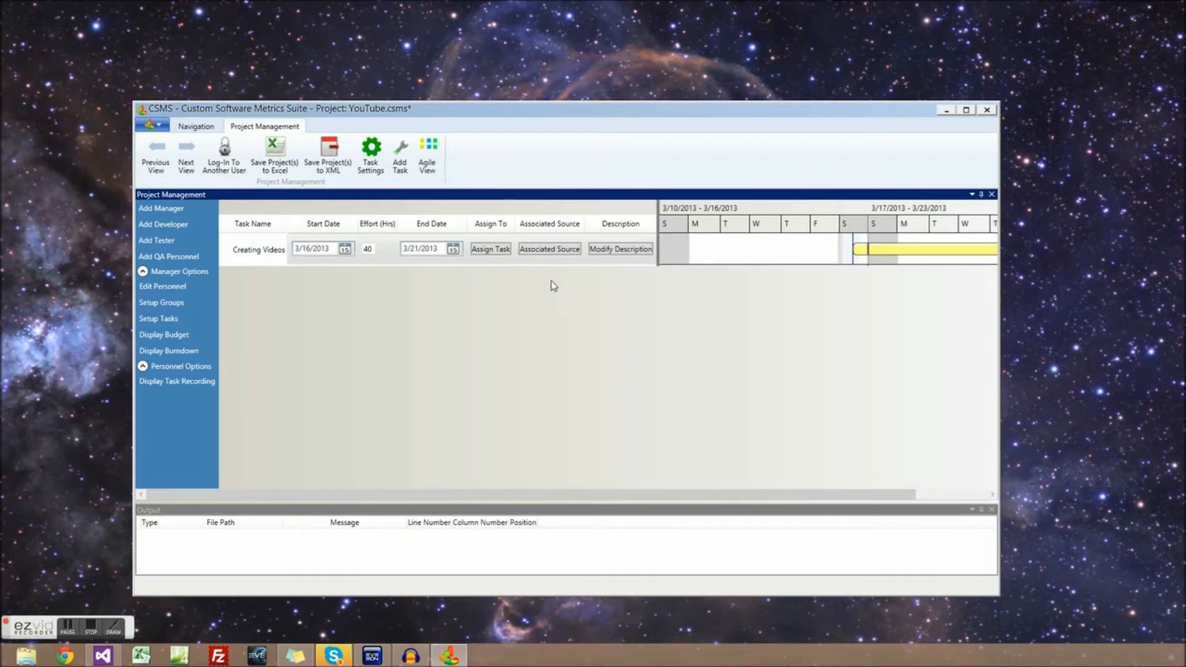
click(643, 258)
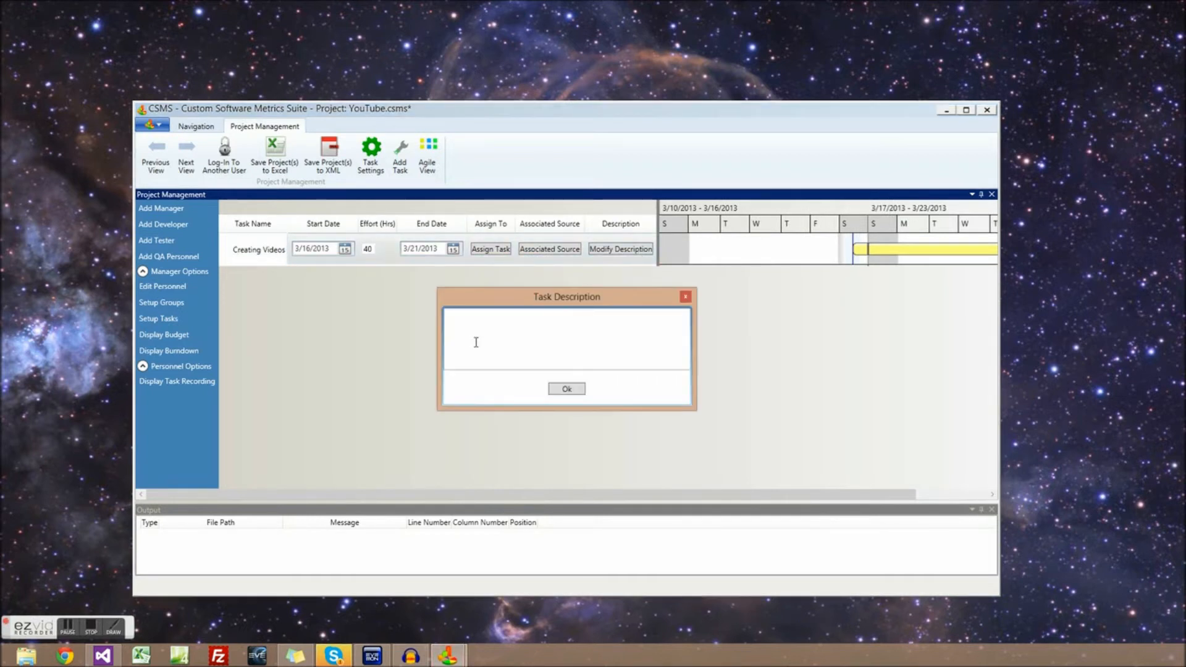
text(Create some tutorial vi)
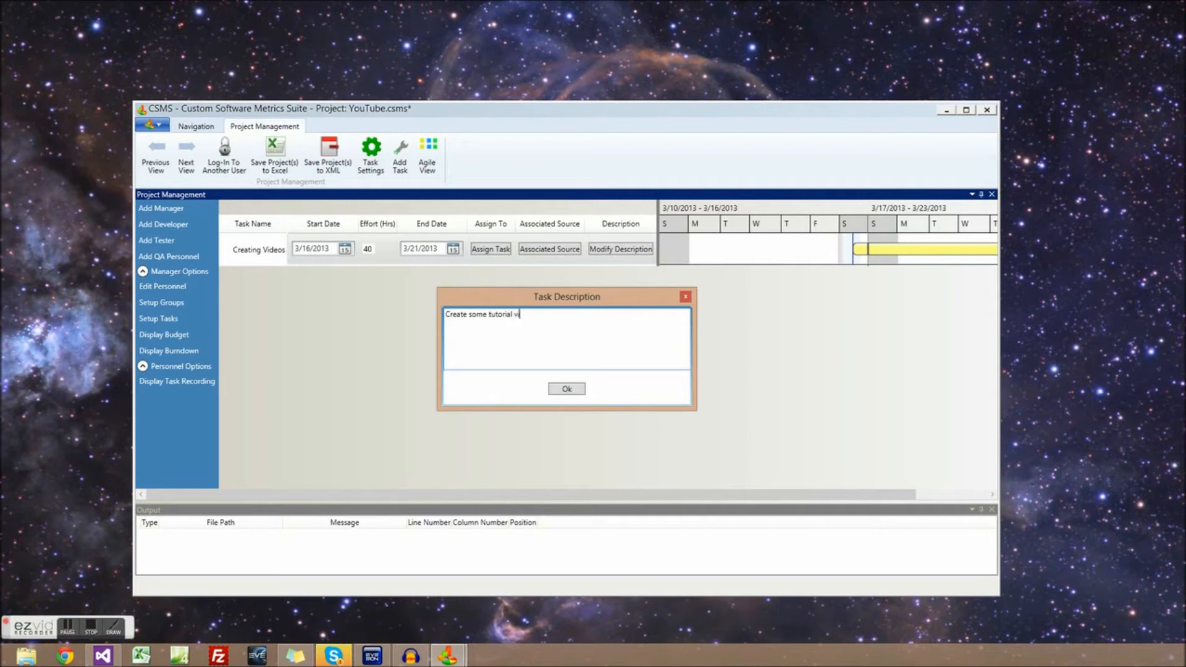
text(deos for youtube.)
click(566, 389)
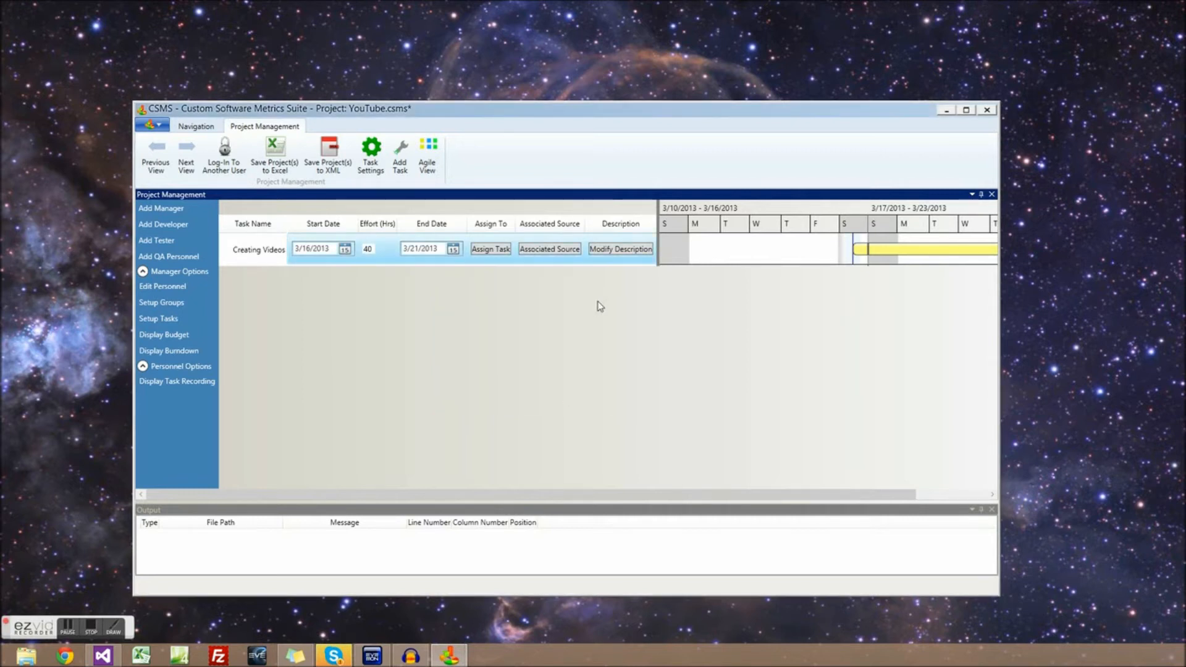
Assign the Power Crew manager from the personnel list to the Creating Videos task
click(492, 249)
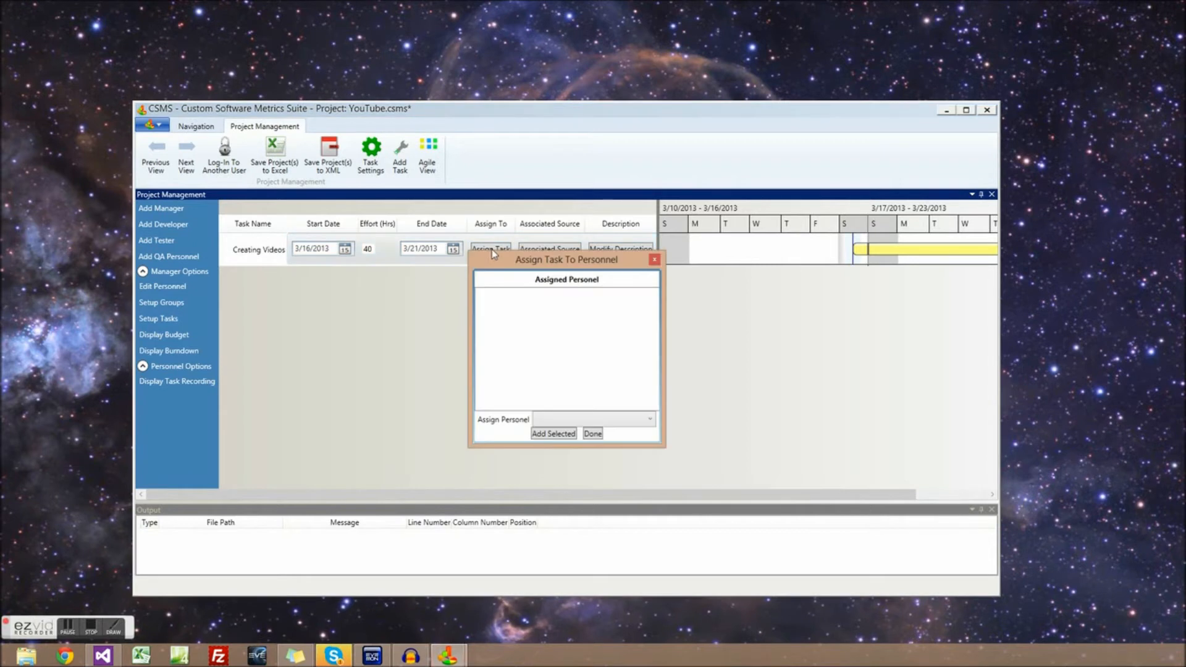
click(578, 420)
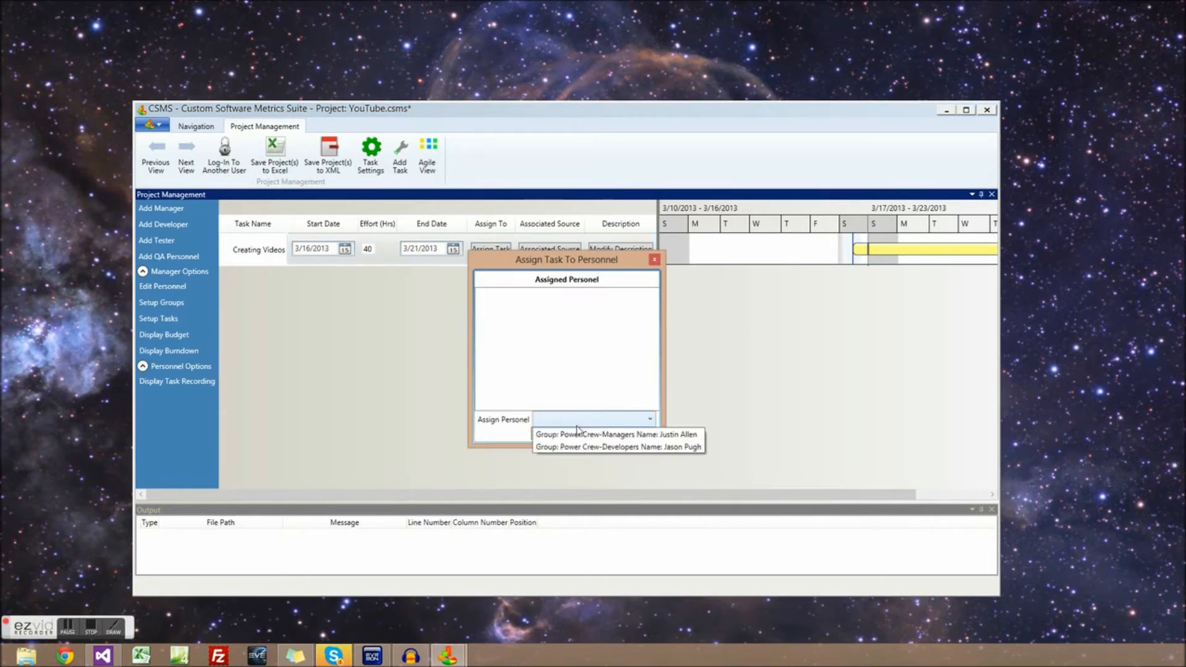
click(581, 435)
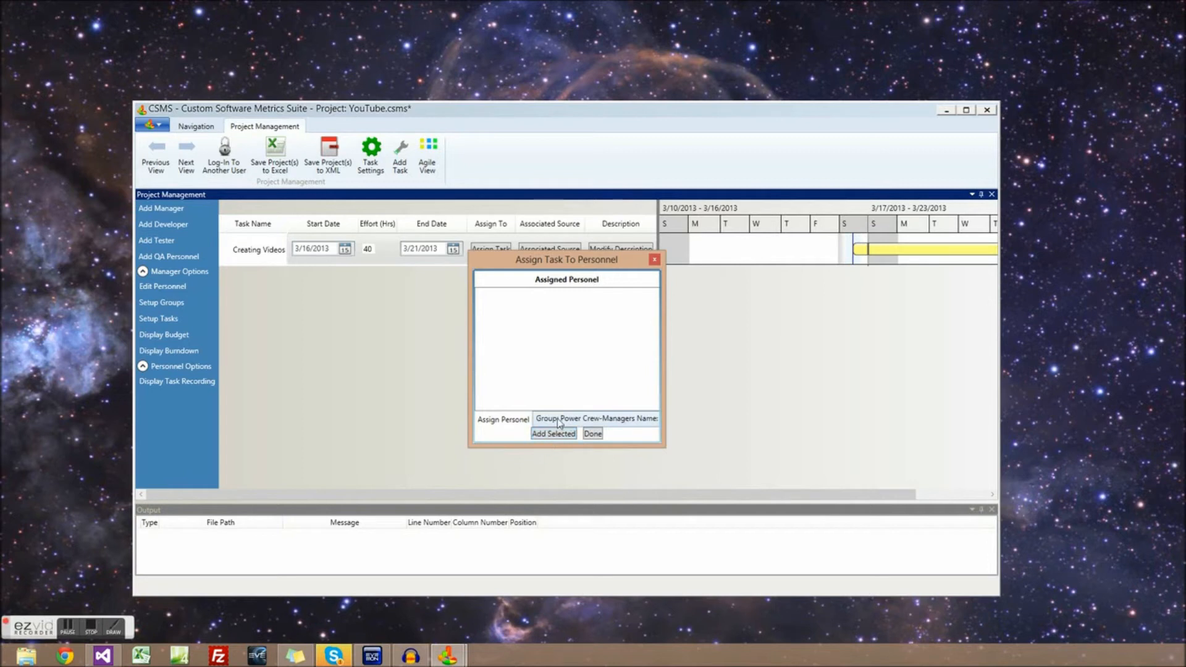
click(559, 420)
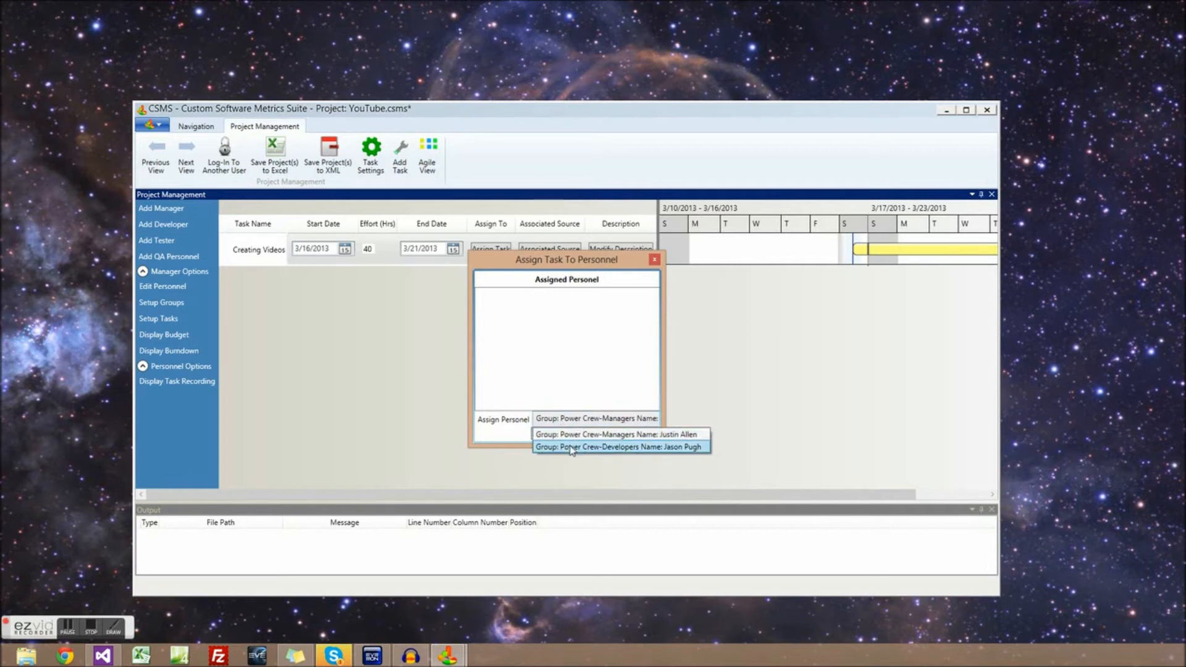
click(569, 436)
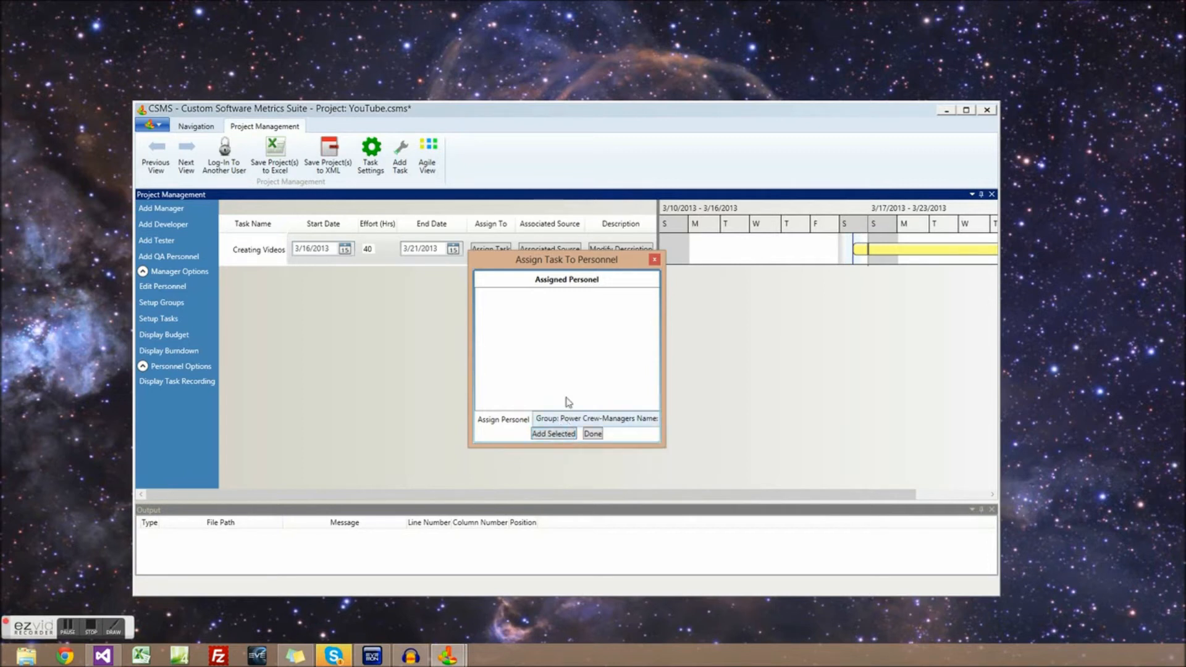
click(558, 435)
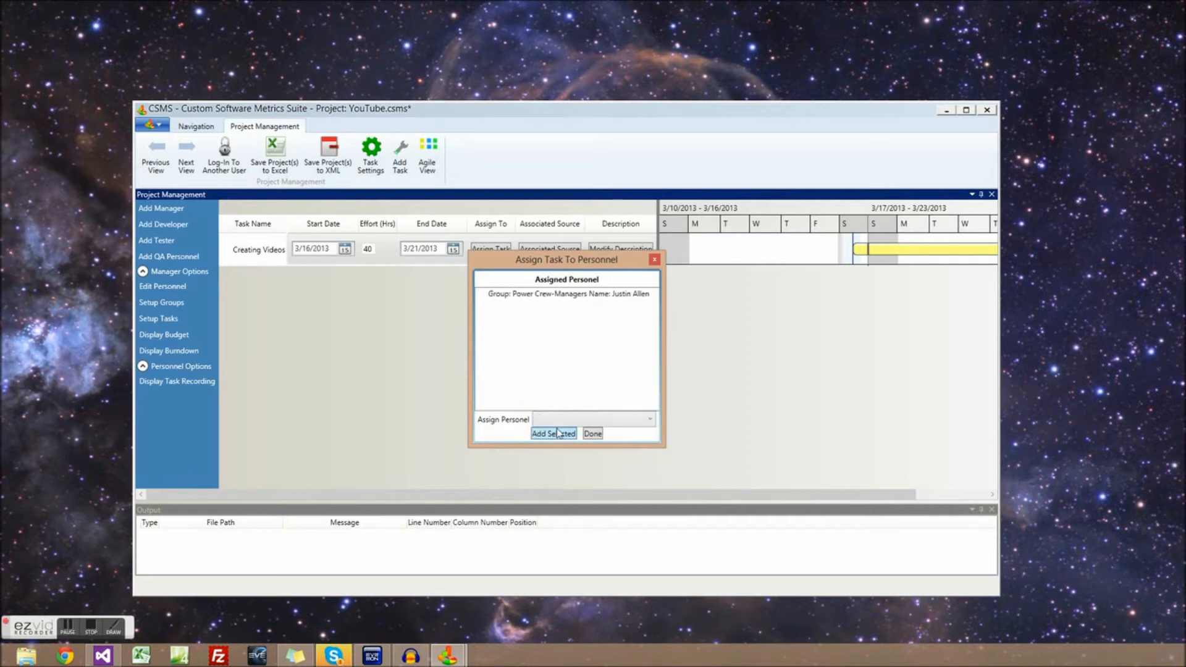
click(581, 421)
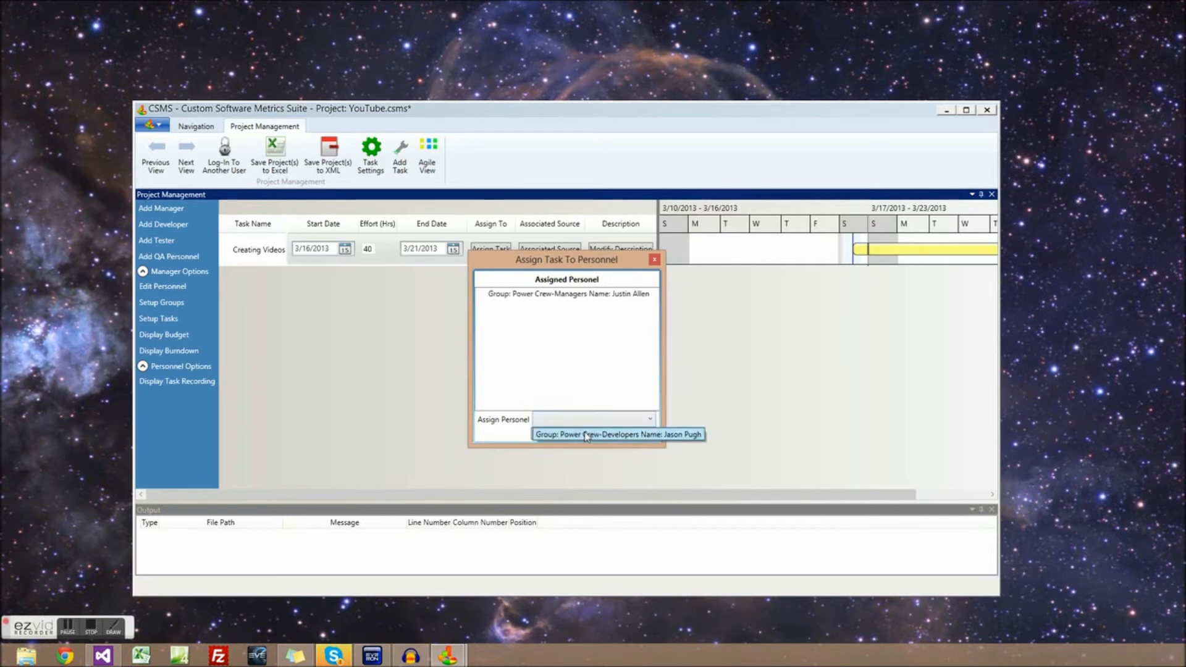
click(587, 435)
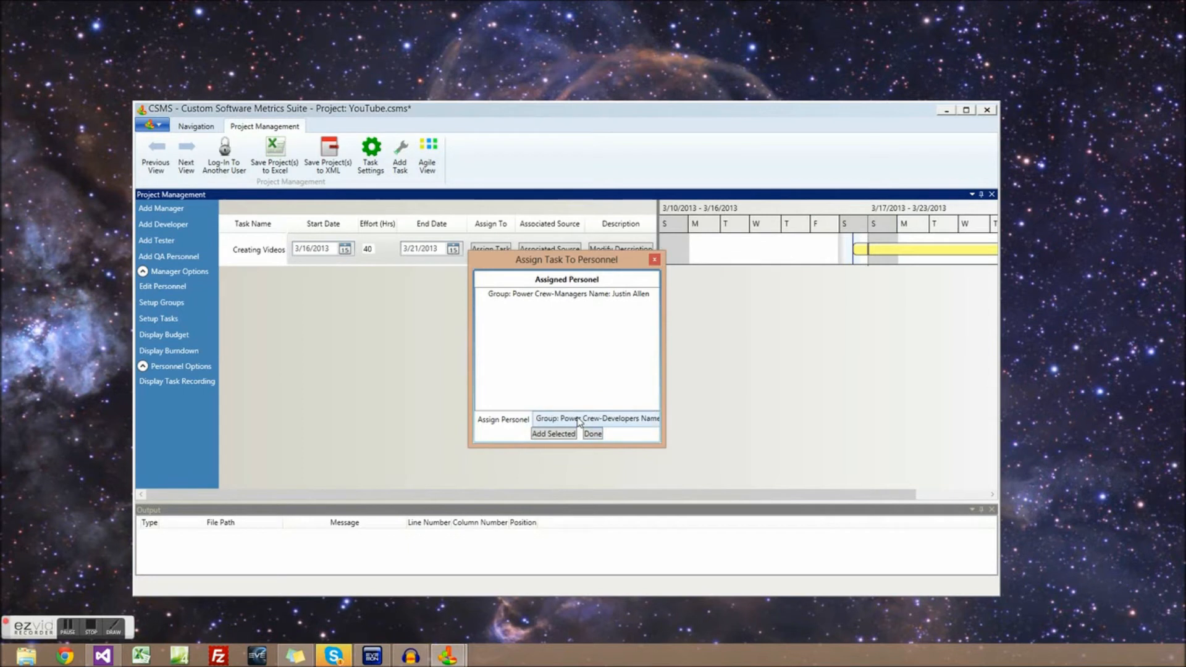
click(579, 422)
click(587, 434)
click(592, 434)
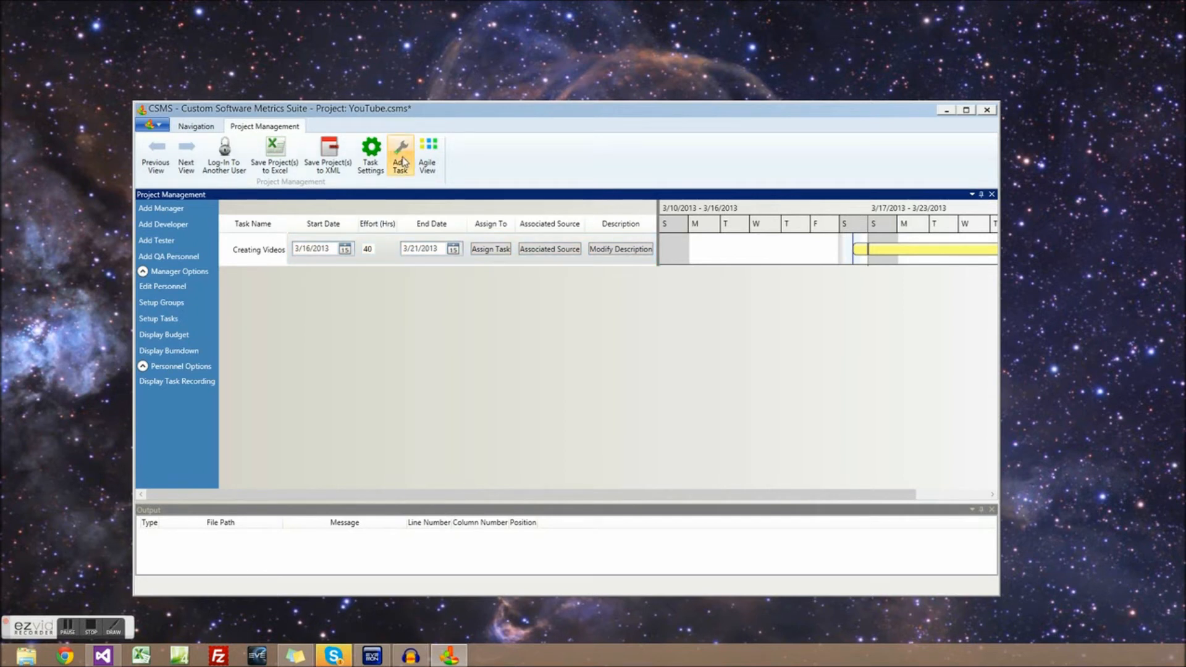
click(403, 161)
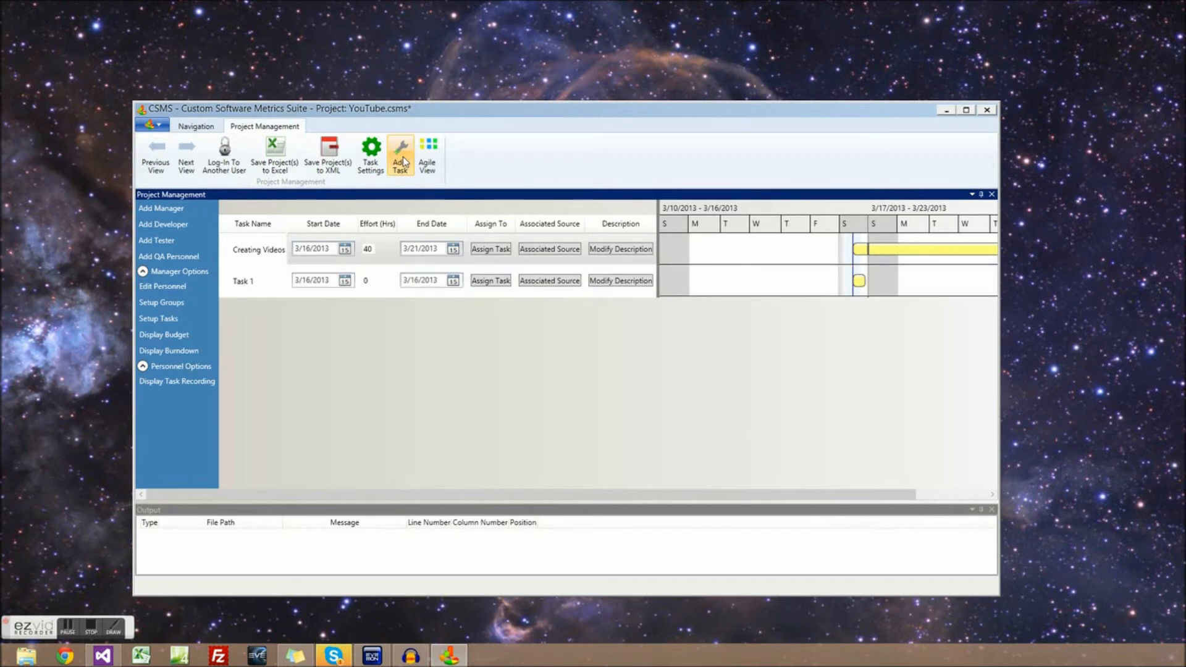
right_click(389, 283)
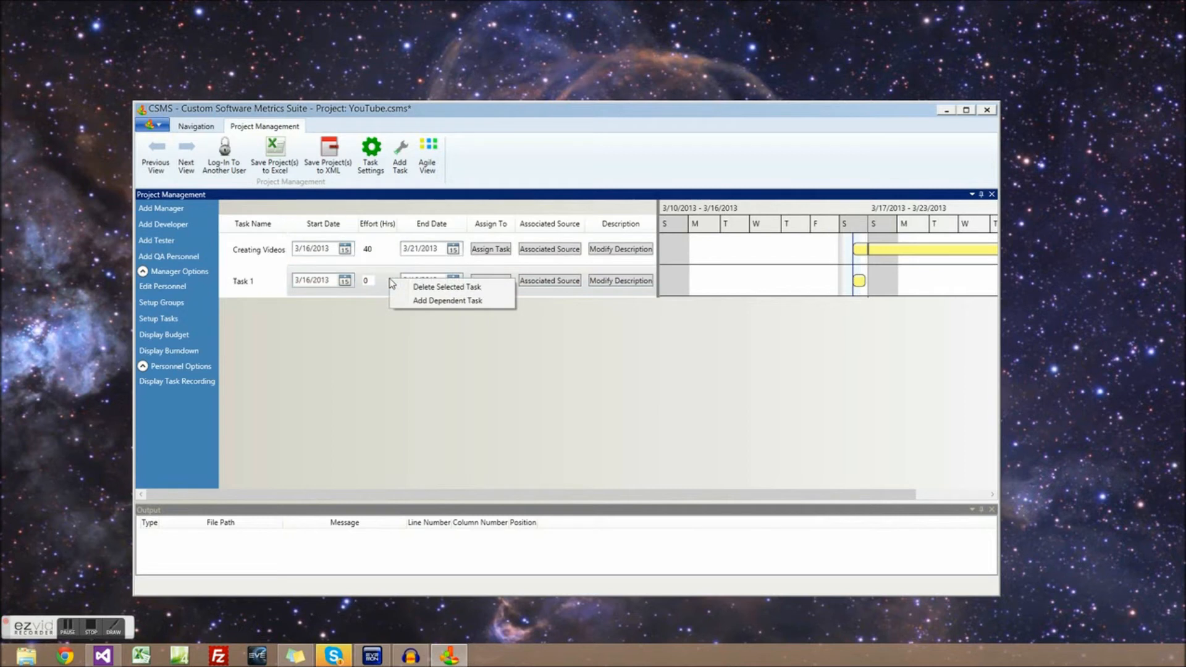
click(422, 288)
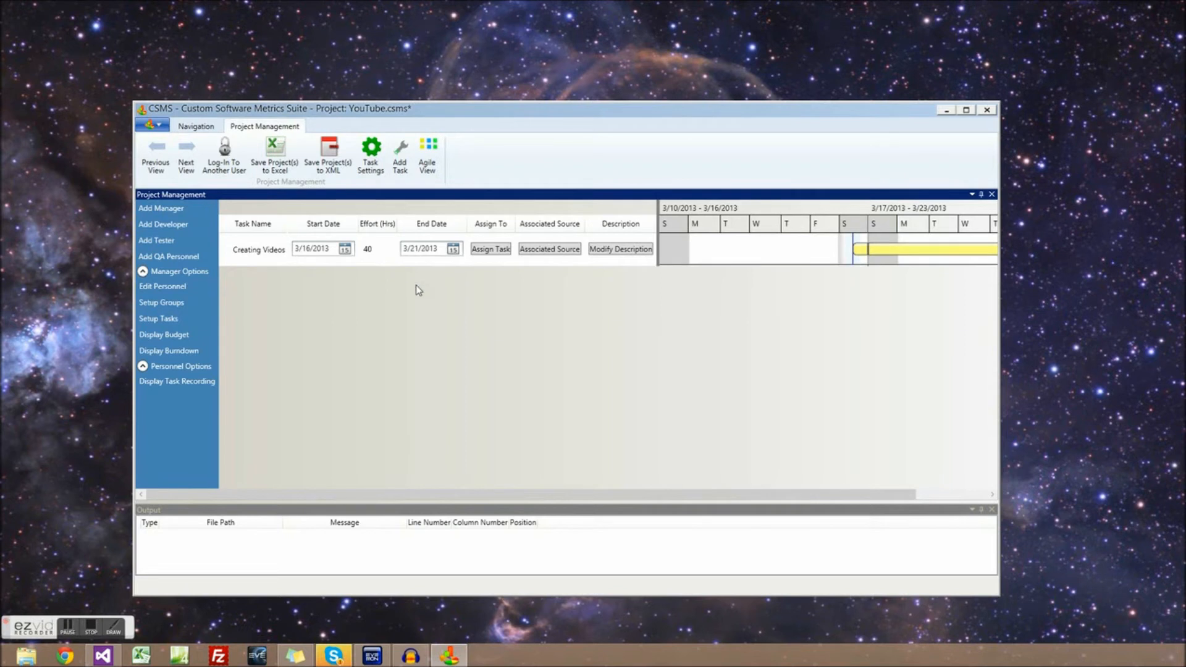
Add dependent Task 1 under Creating Videos, starting 3/16/2013 with 8 hours of effort
right_click(386, 250)
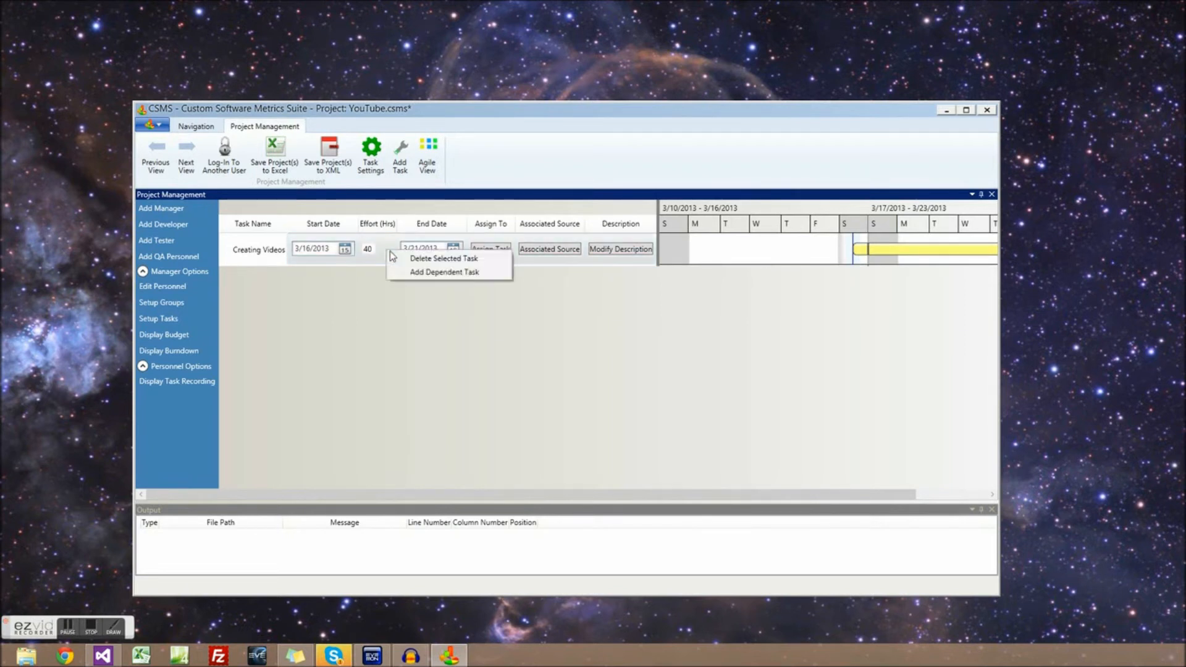
click(412, 272)
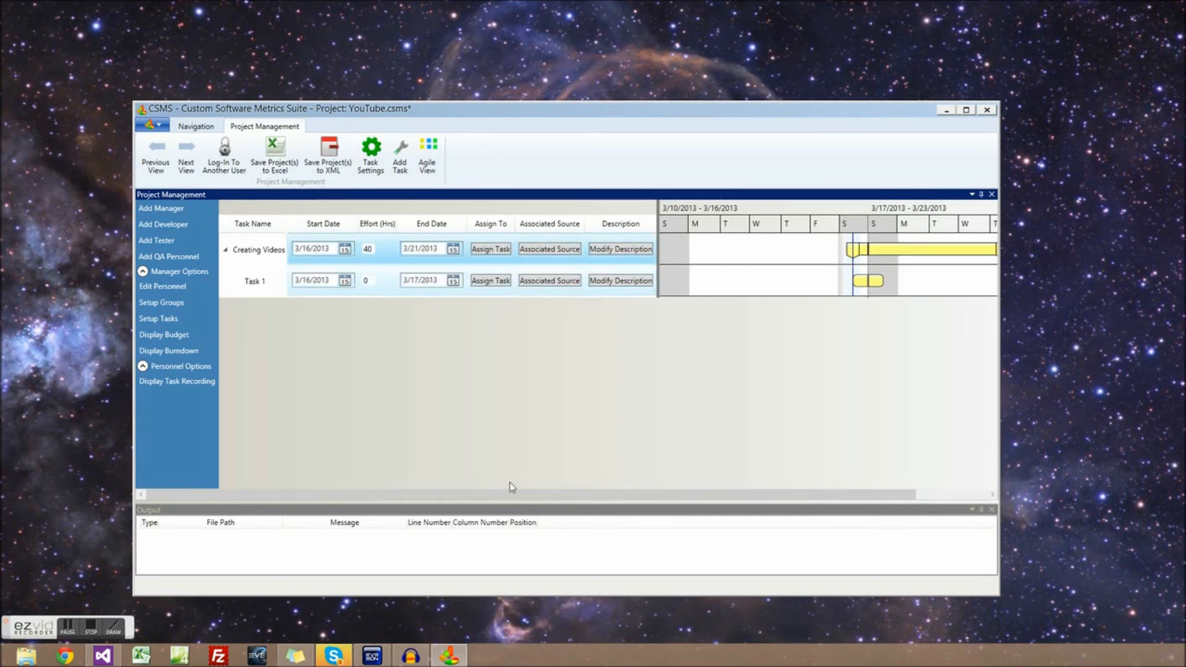
drag(580, 494, 675, 518)
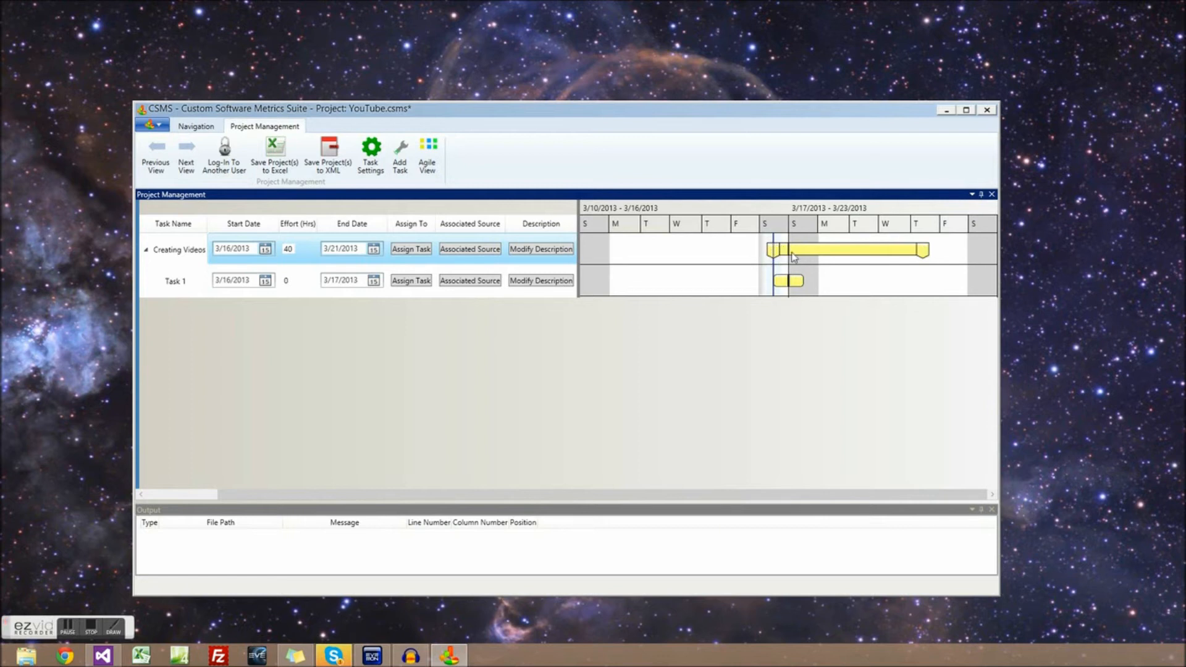
drag(428, 494, 344, 496)
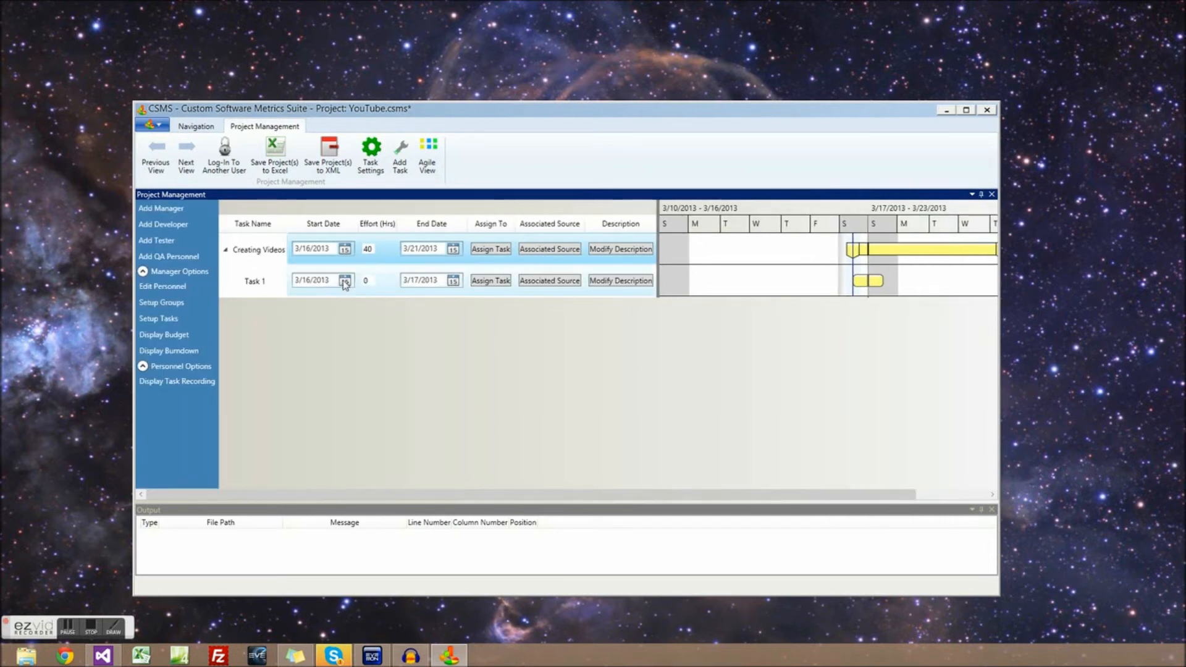
click(345, 281)
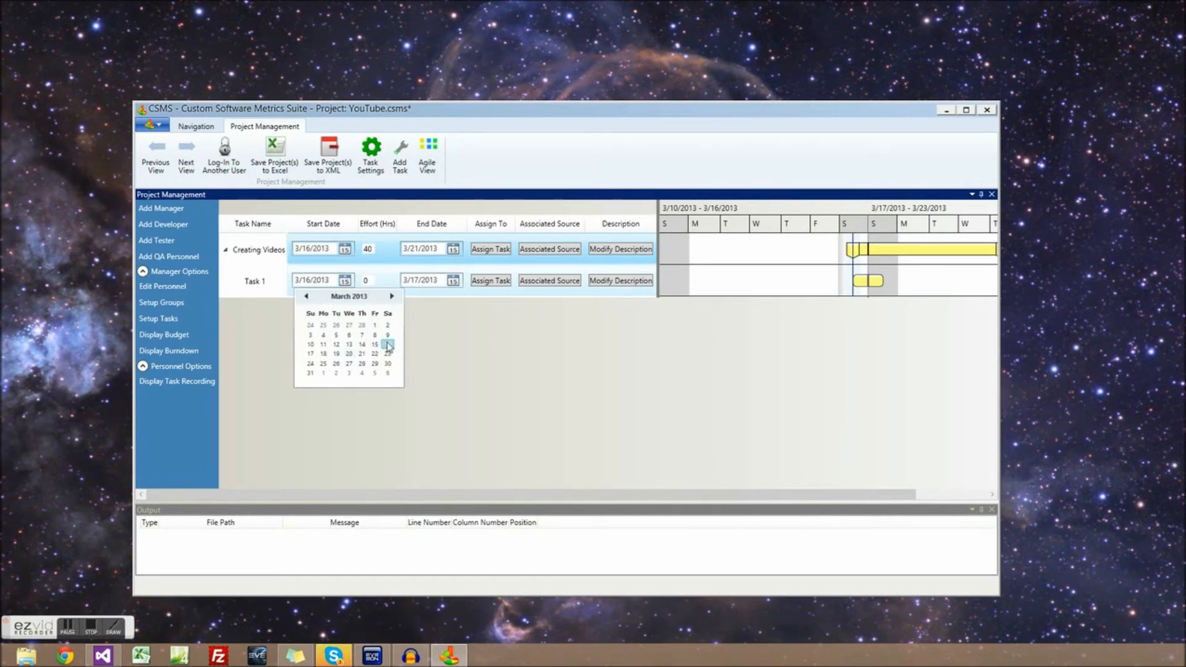
click(388, 344)
click(368, 281)
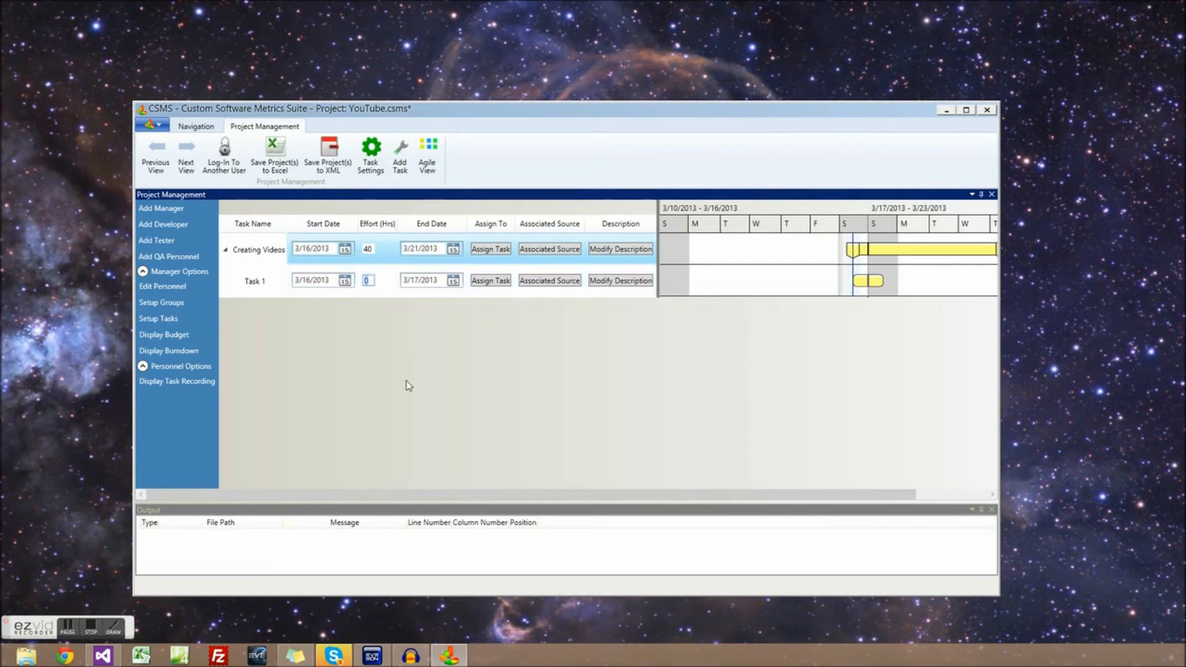
key(Return)
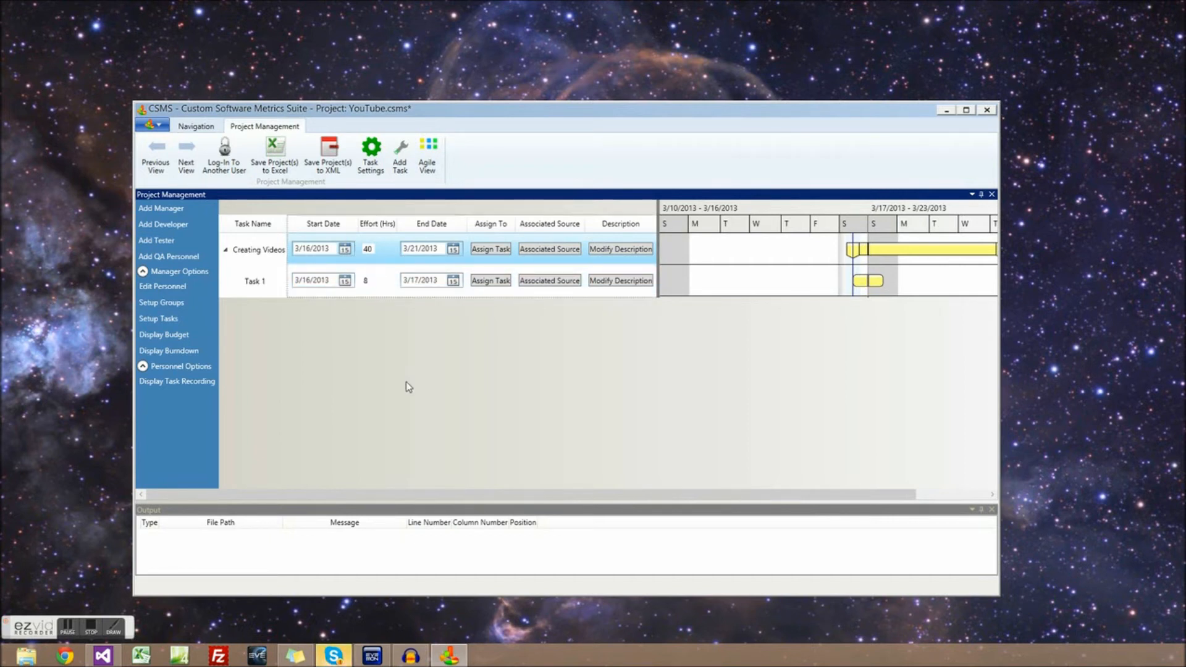
Add another dependent task under Creating Videos starting 3/18/2013 with 32 effort hours
right_click(387, 254)
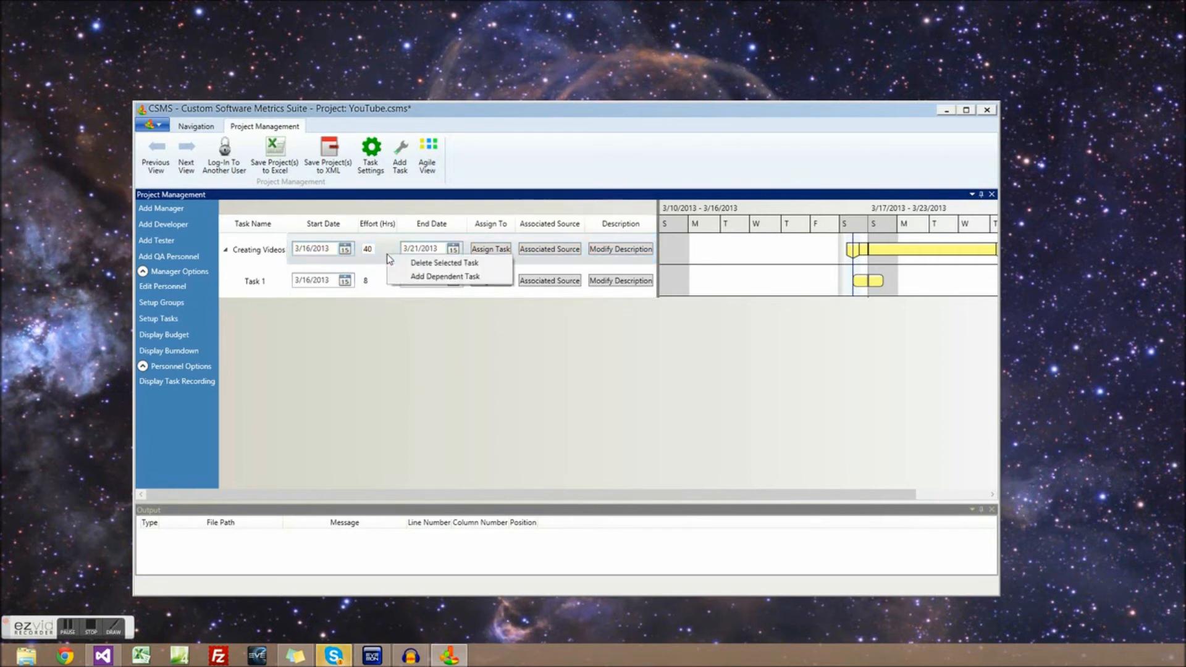
click(408, 277)
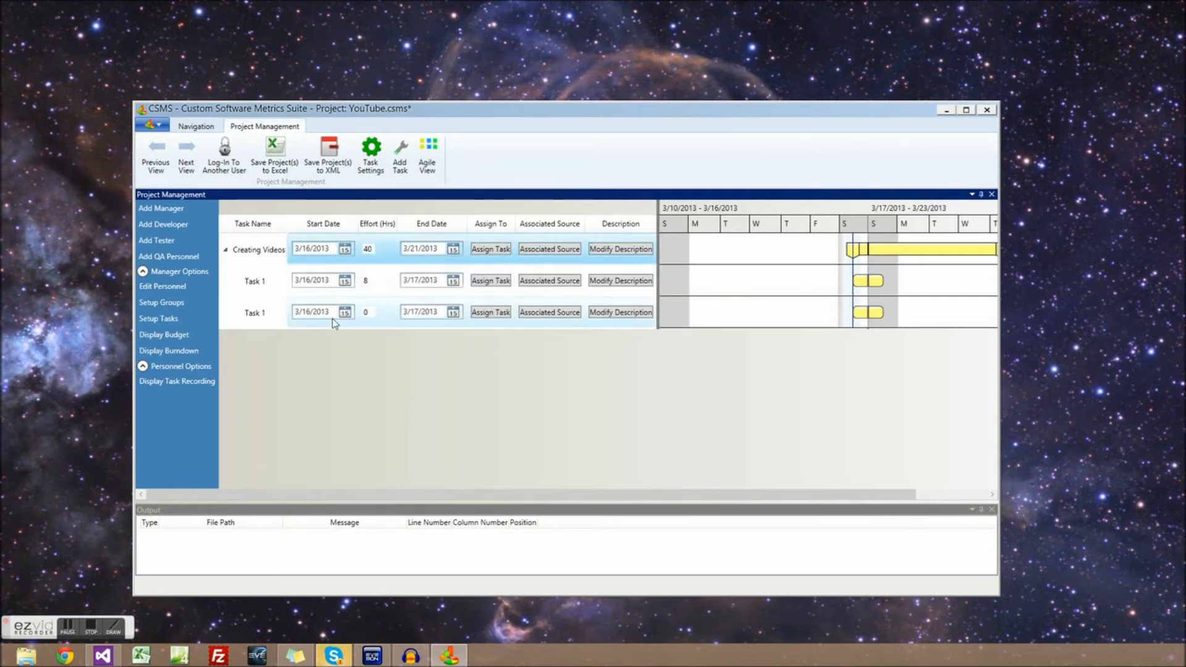
click(345, 313)
click(323, 385)
click(363, 314)
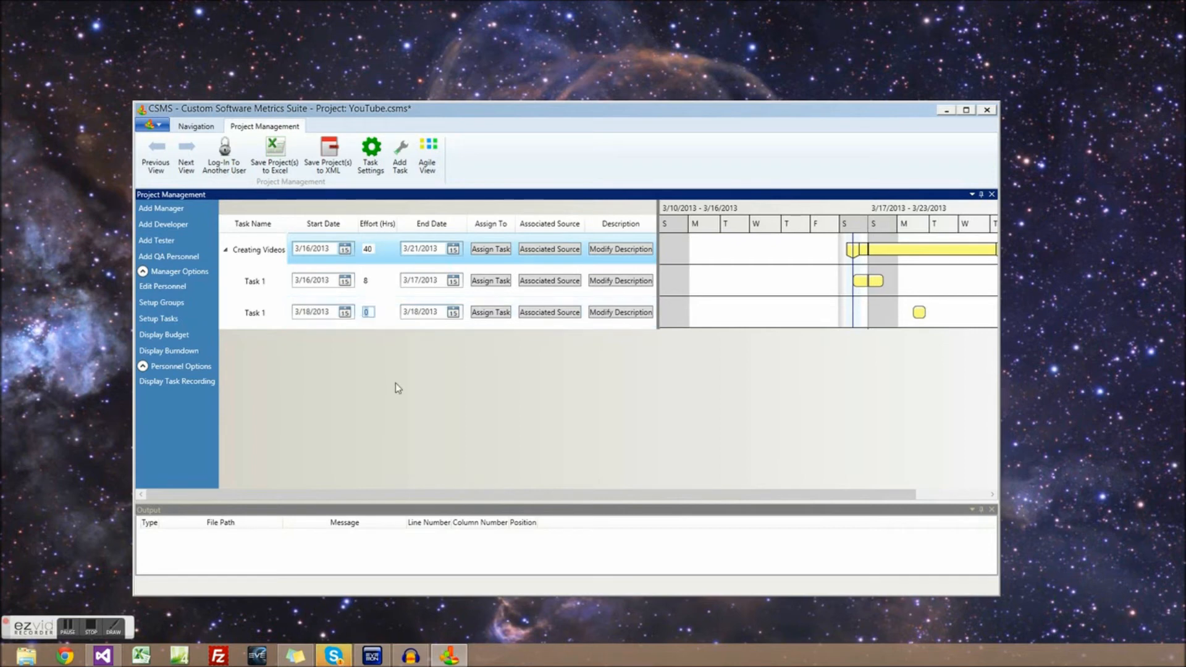
text(32)
key(Return)
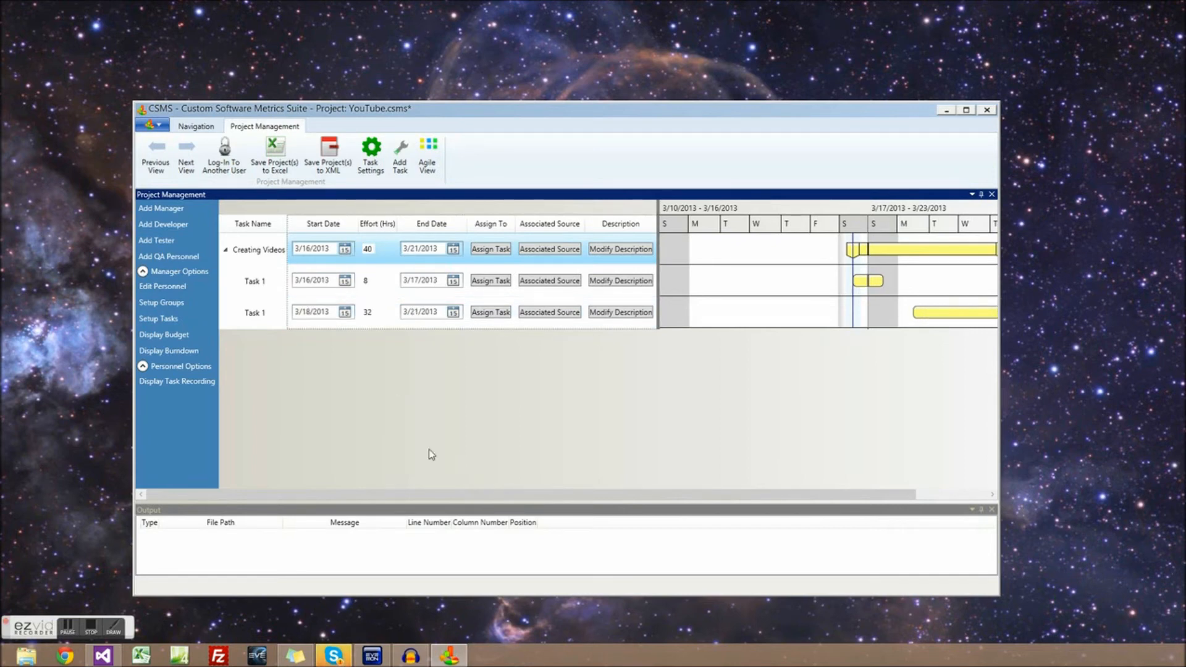
mouse_move(476, 495)
mouse_down()
mouse_move(553, 499)
mouse_move(482, 498)
mouse_up()
Replace the second and third task names with 'Planning Videos' and 'Recording'
click(267, 283)
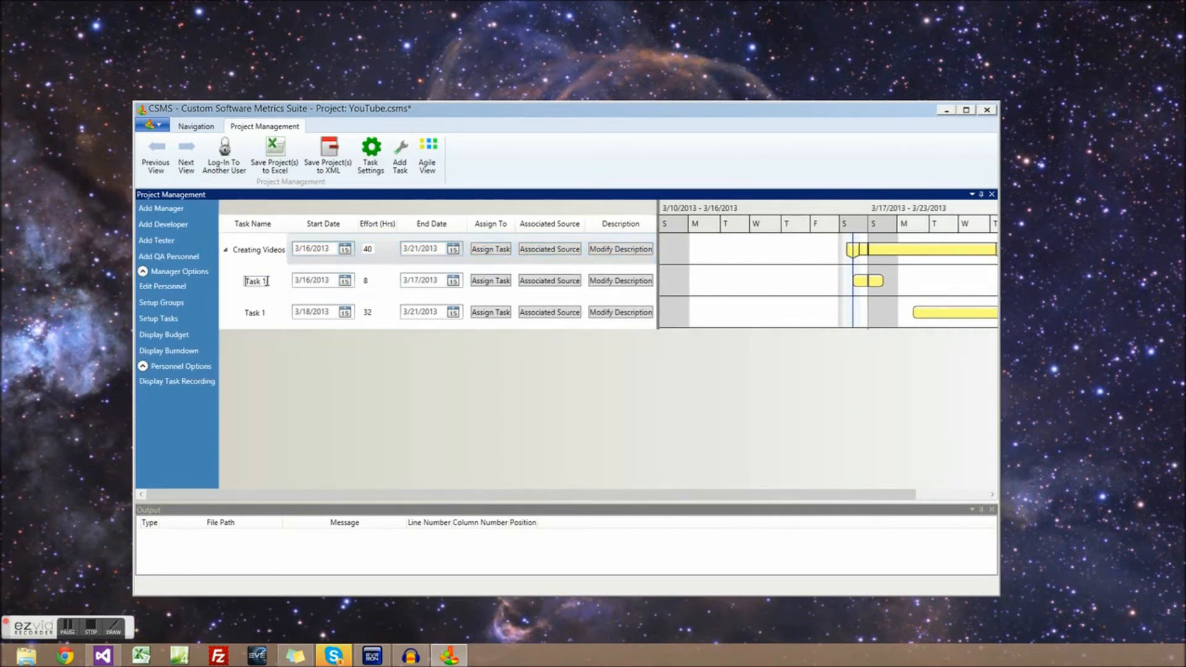
key(BackSpace)
key(BackSpace)
key(BackSpace)
key(BackSpace)
text(Planning Videos)
click(267, 314)
key(BackSpace)
key(BackSpace)
key(BackSpace)
key(BackSpace)
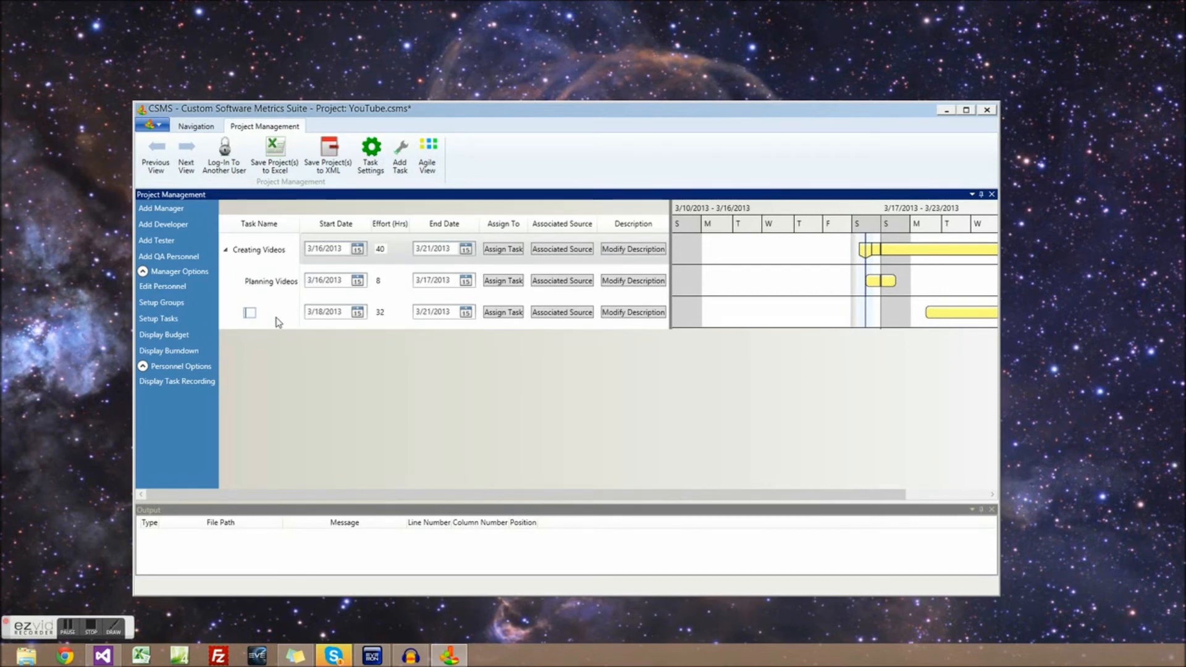
text(U)
text(ecording)
Assign the Power Crew developer to the Planning Videos task
click(503, 281)
click(548, 418)
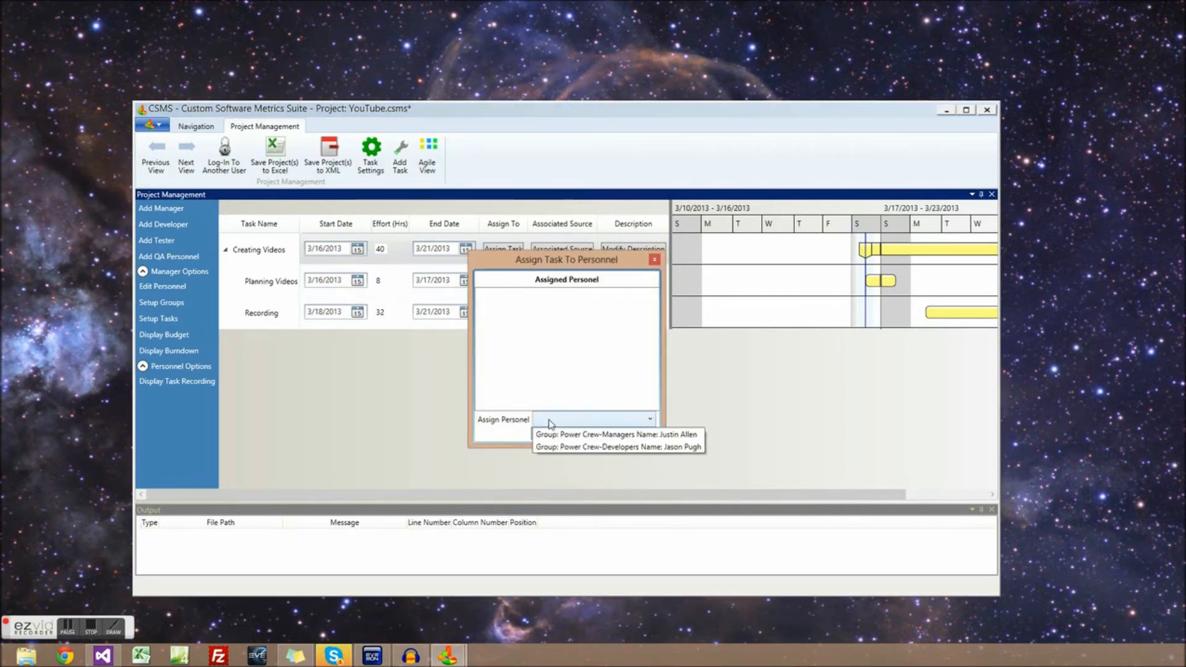
click(569, 447)
click(552, 434)
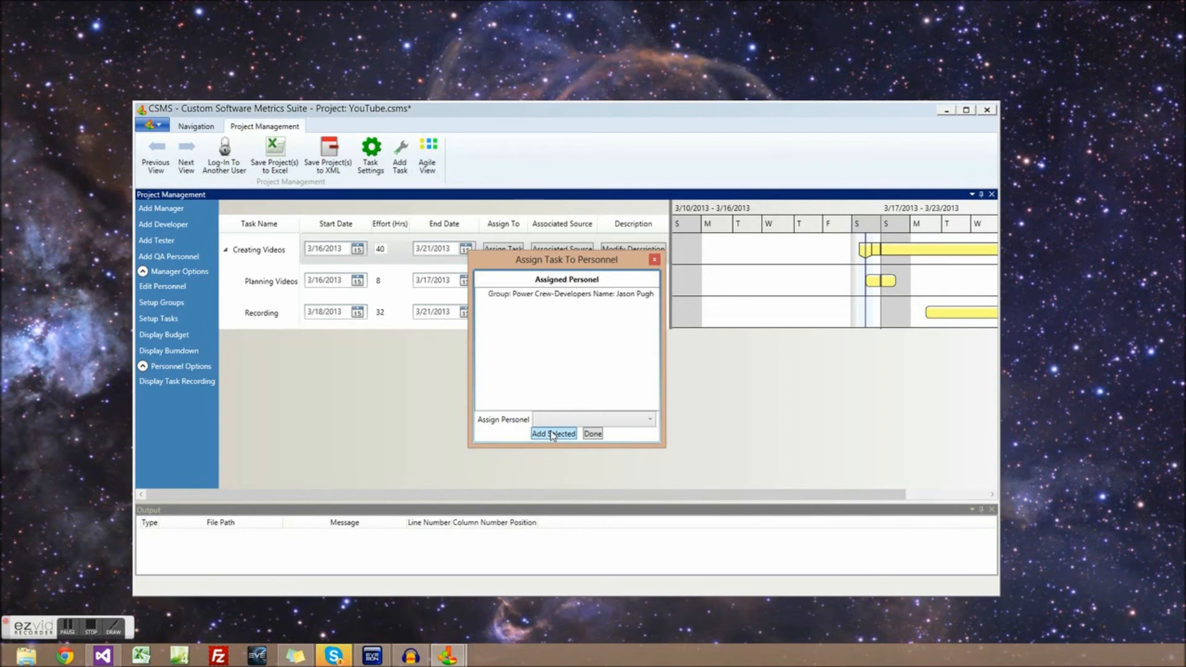
click(594, 434)
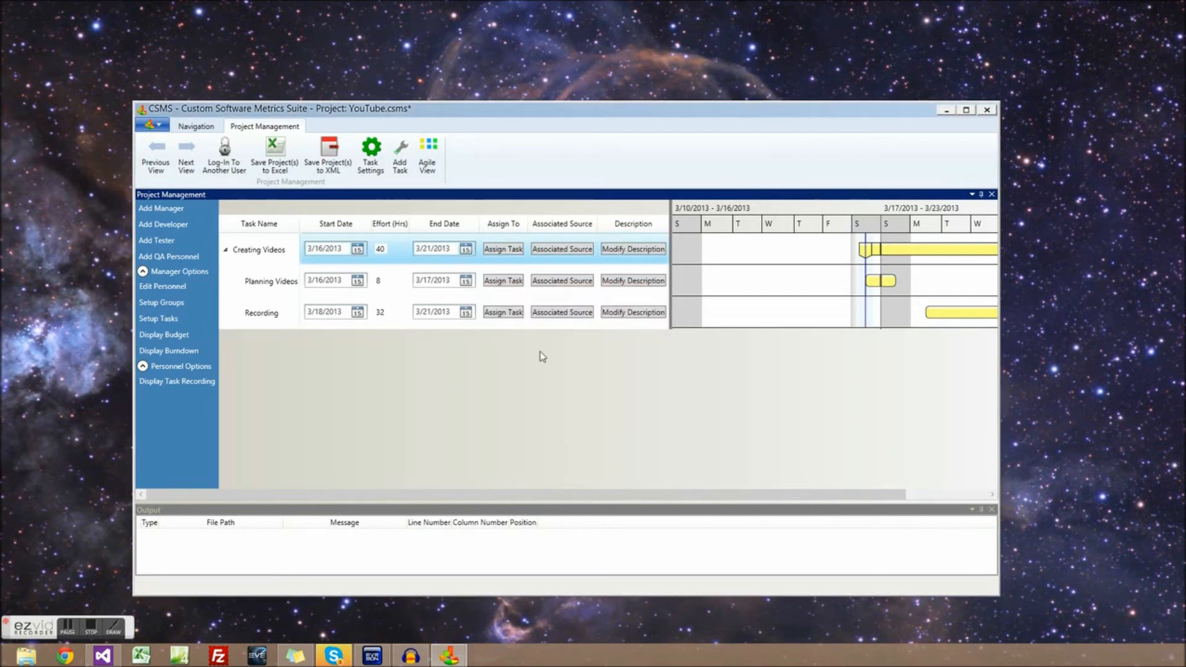
Assign both the Power Crew manager and developer to the Recording task
click(505, 314)
click(551, 418)
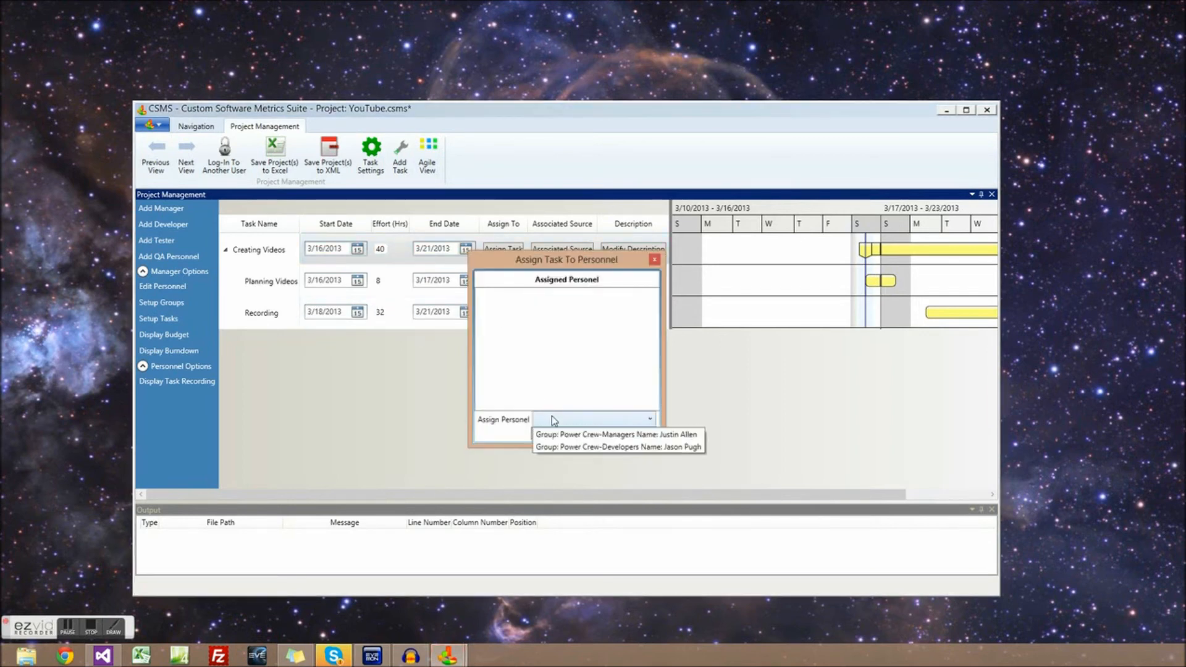
click(556, 432)
click(554, 434)
click(563, 423)
click(569, 435)
click(558, 434)
click(592, 434)
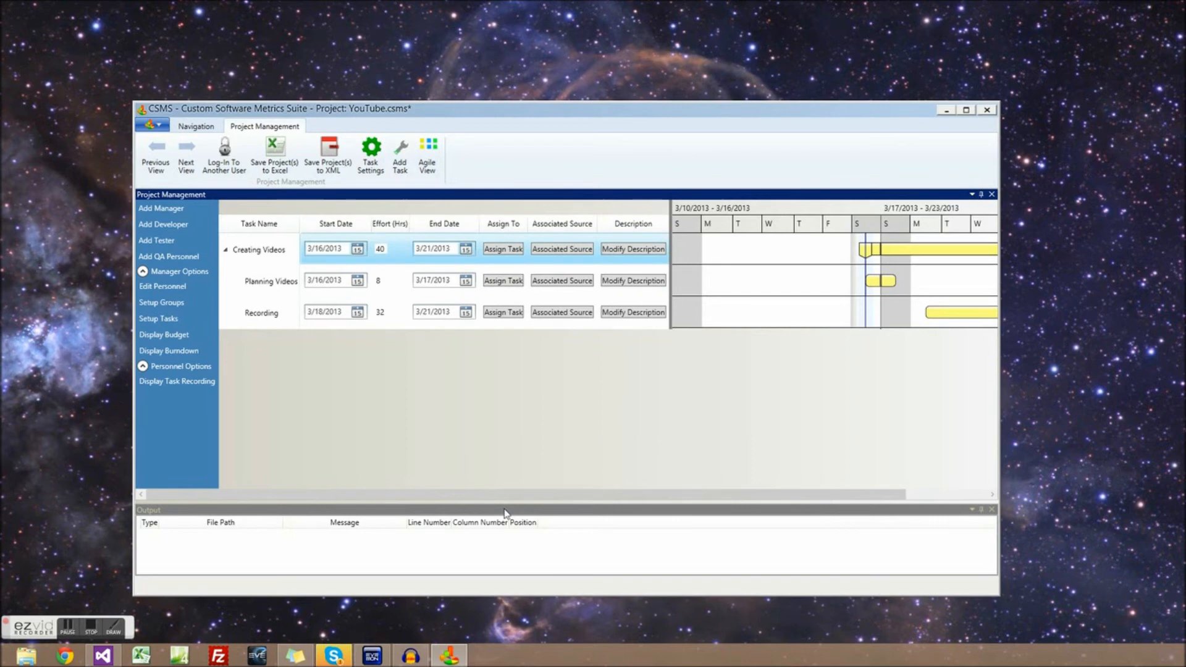
drag(497, 499, 585, 500)
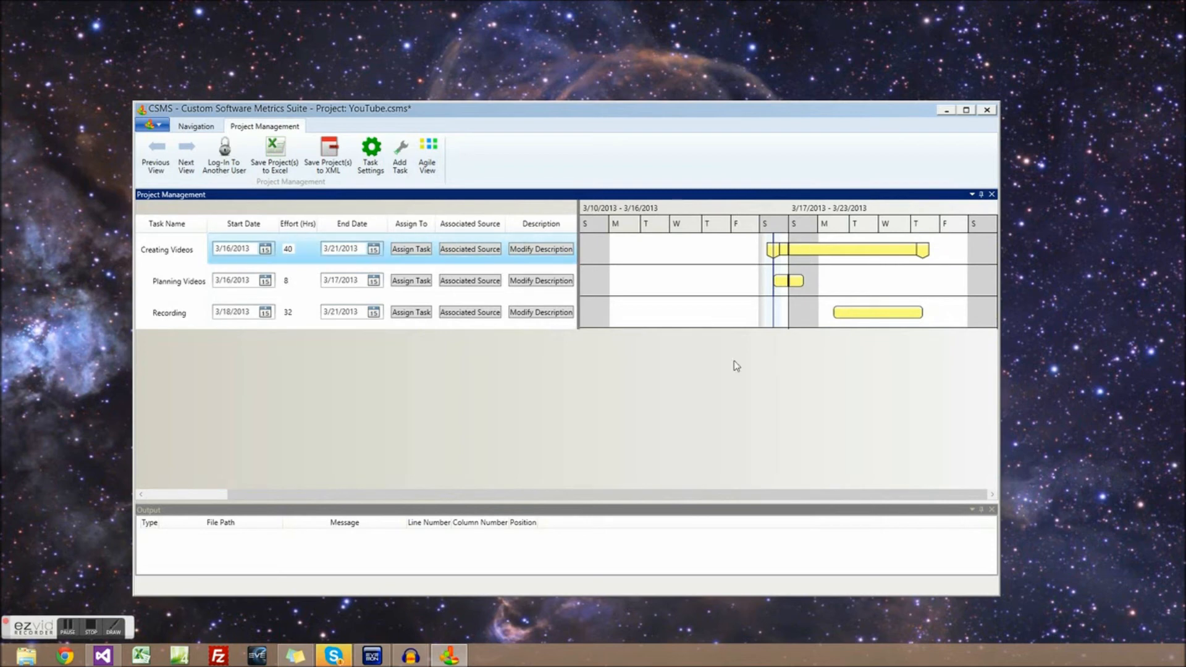
On the Agile View board, drag Creating Videos to Working and Planning Videos to Completed
click(427, 166)
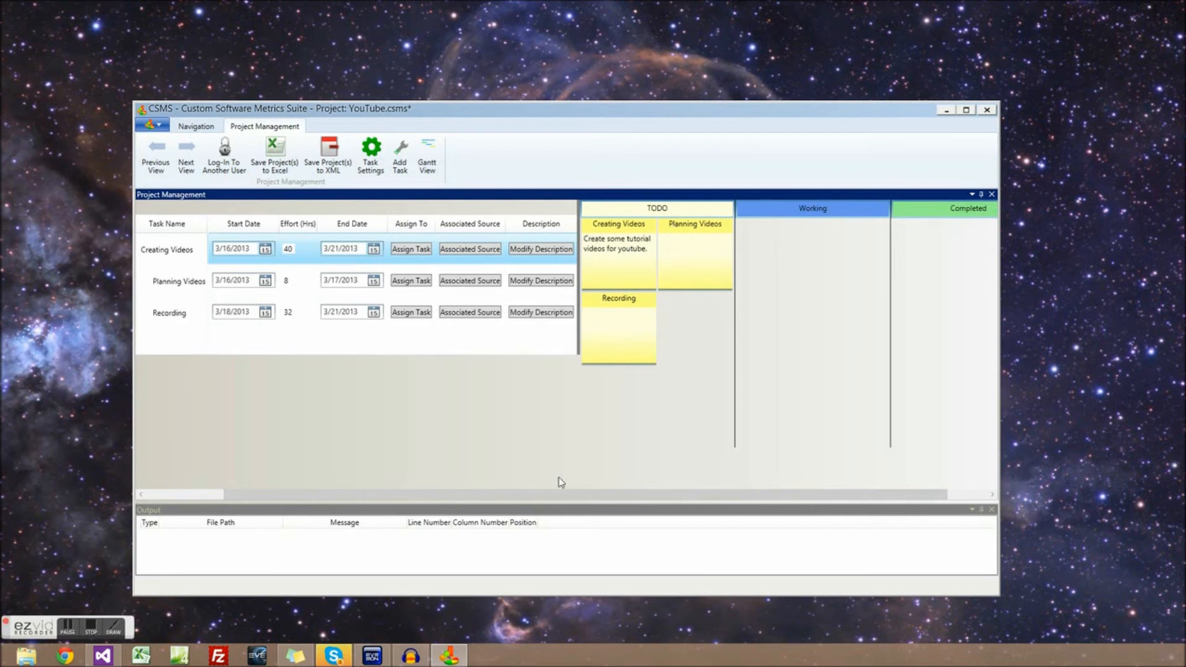
drag(563, 492, 720, 502)
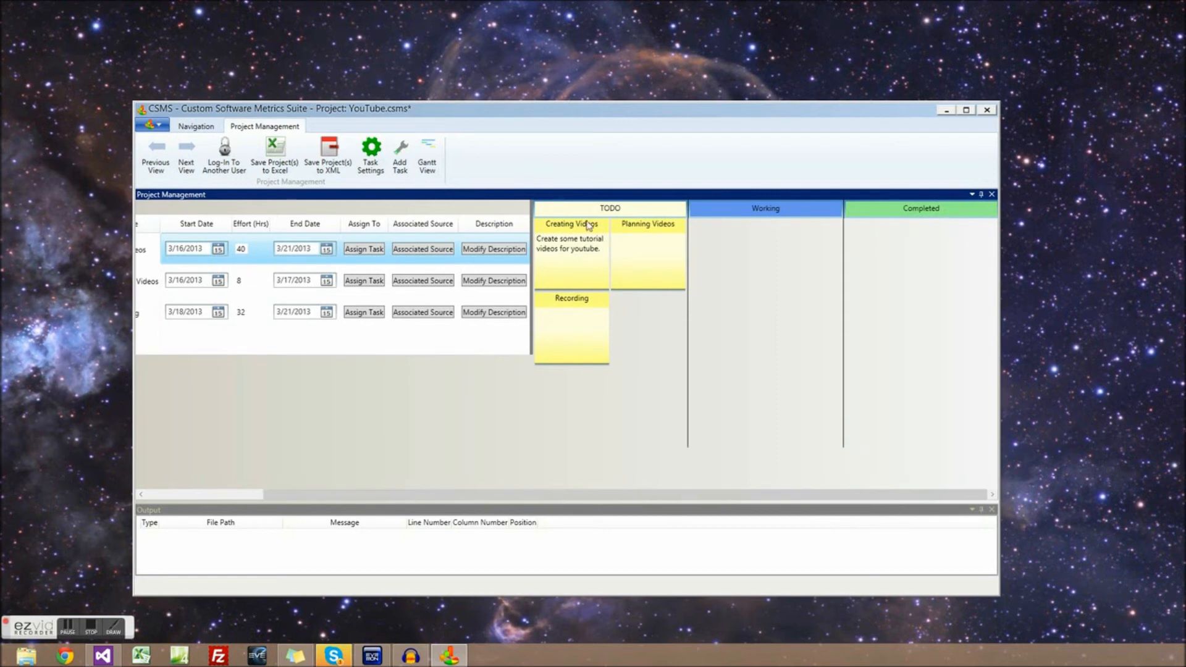
drag(572, 231, 728, 233)
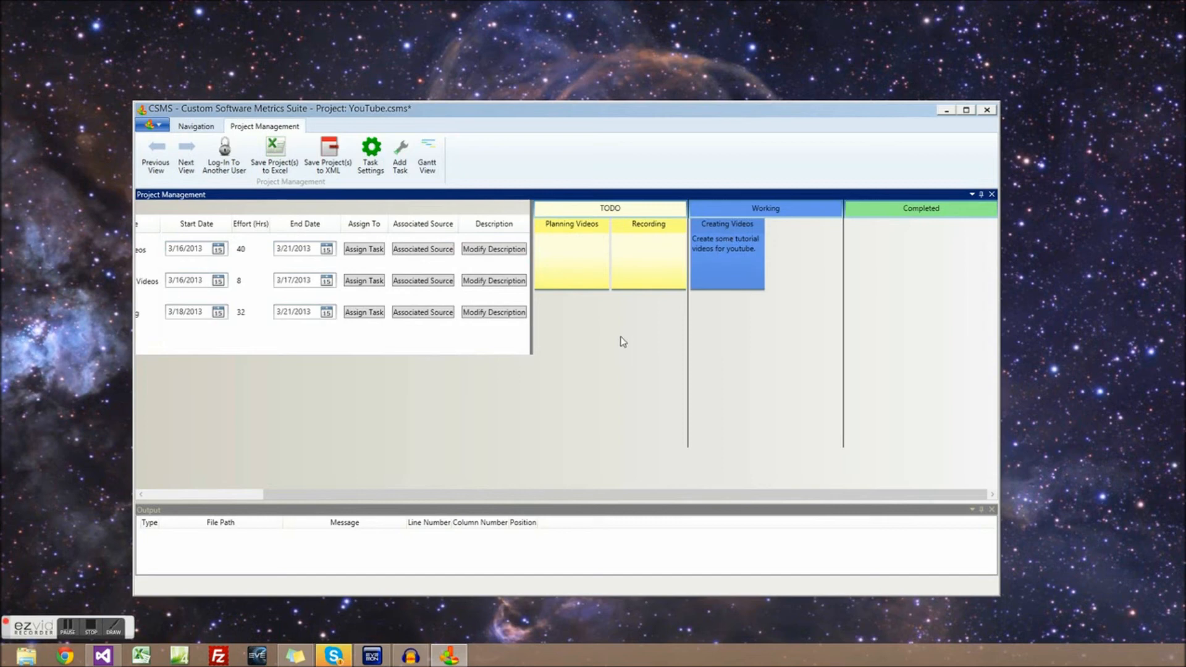
drag(570, 230, 887, 228)
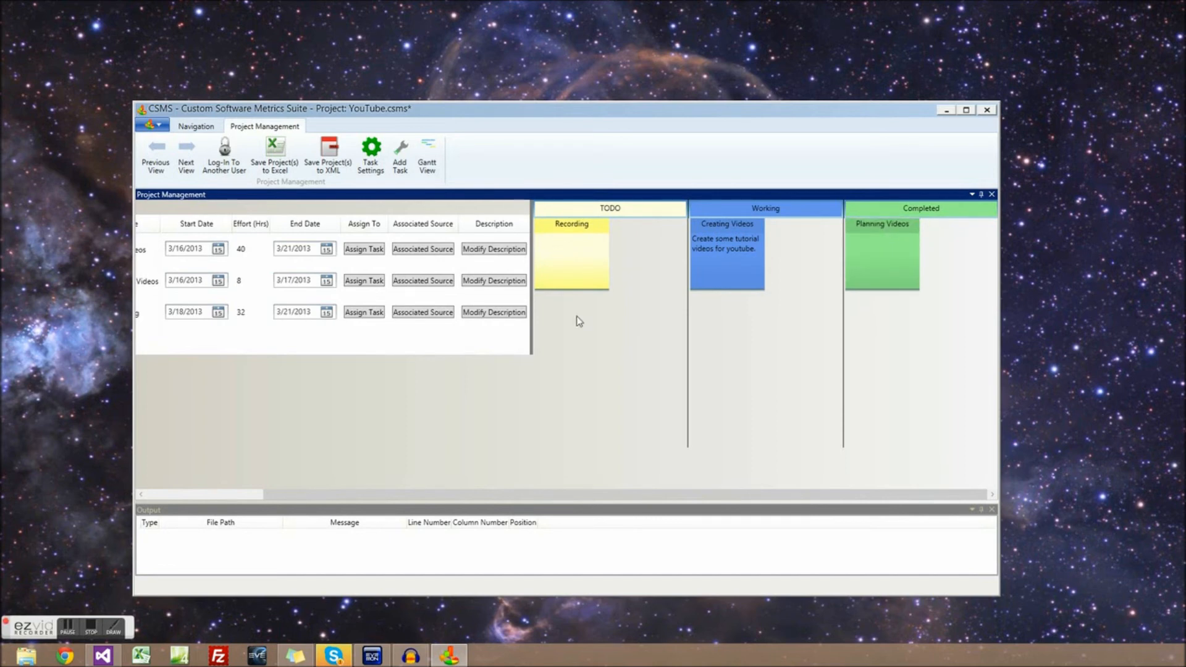
Switch back to the state-coloured Gantt View, then open Display Task Recording
drag(378, 494, 280, 501)
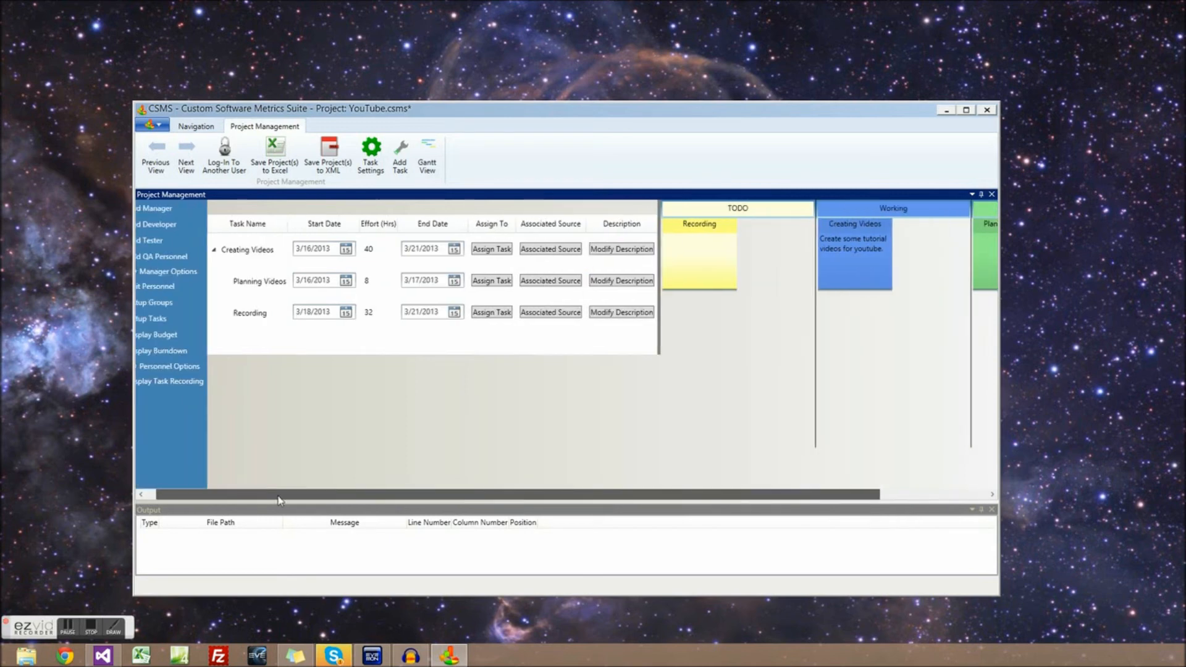
click(426, 163)
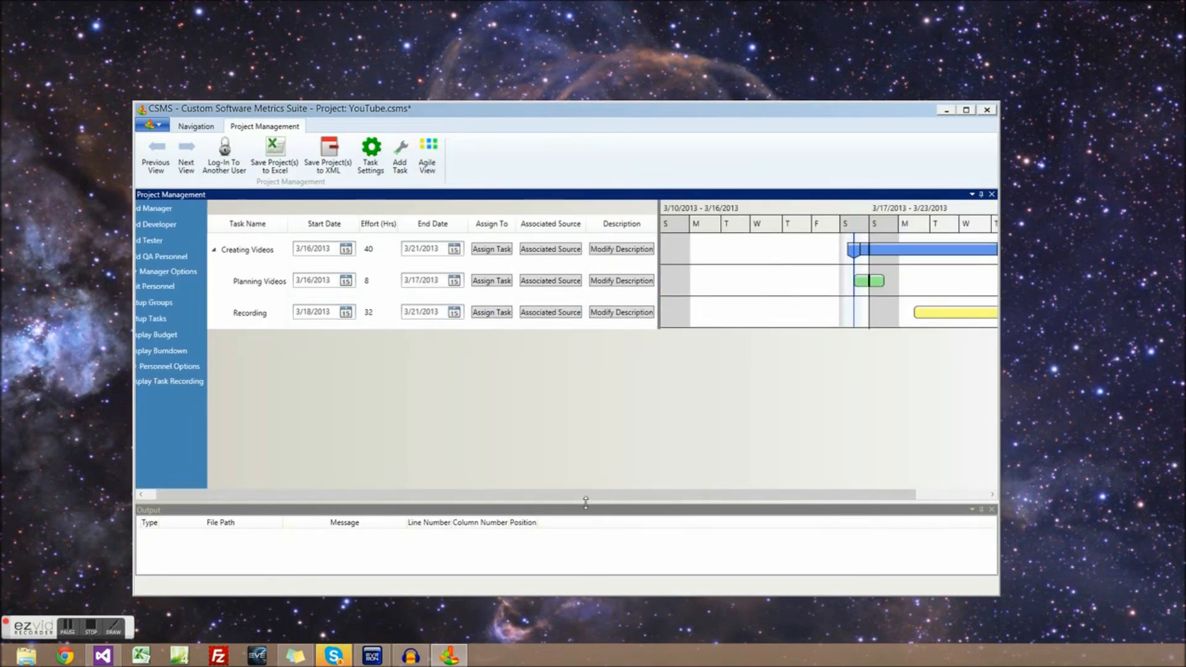
drag(584, 493, 713, 496)
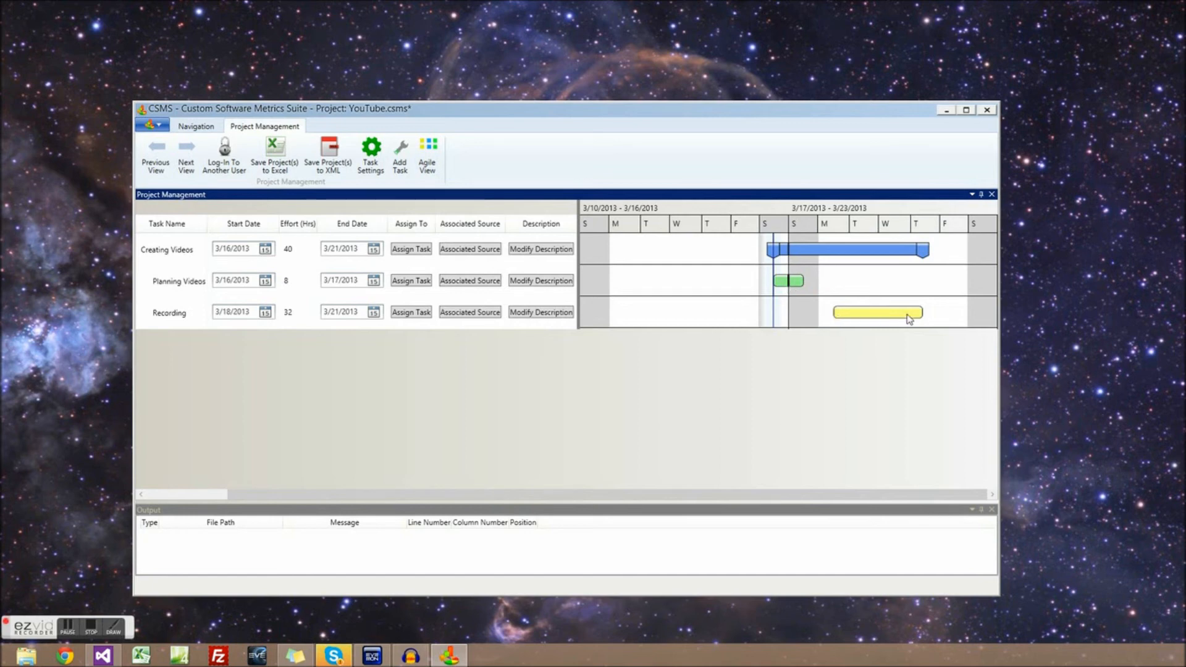
drag(554, 494, 441, 493)
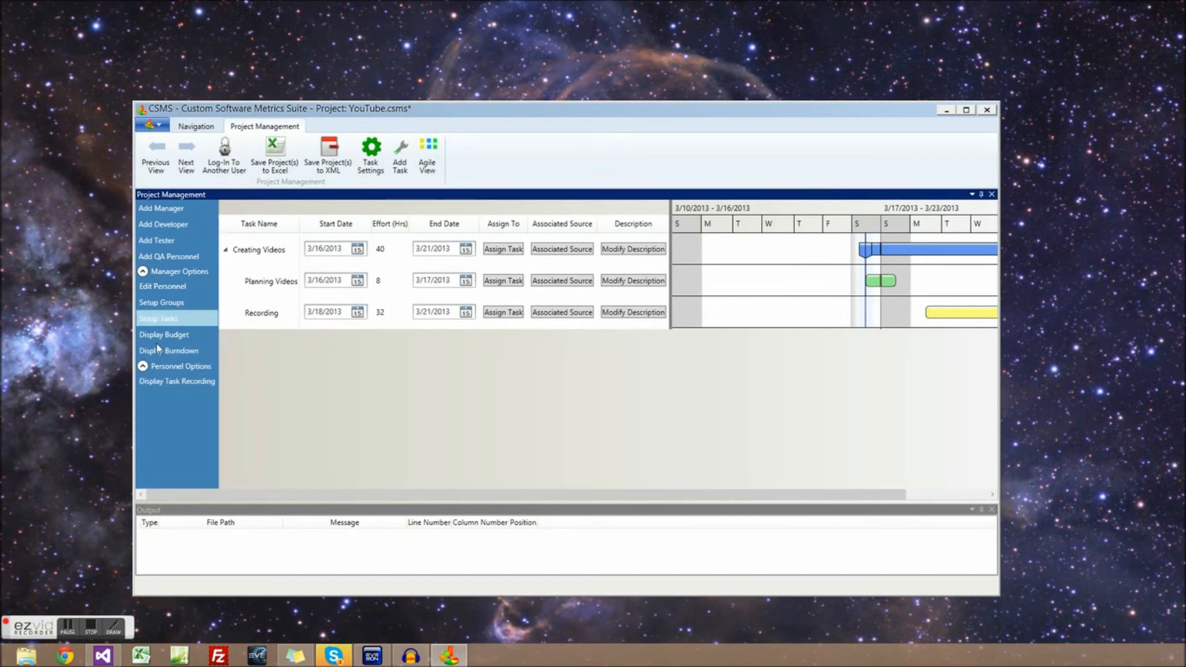
click(165, 384)
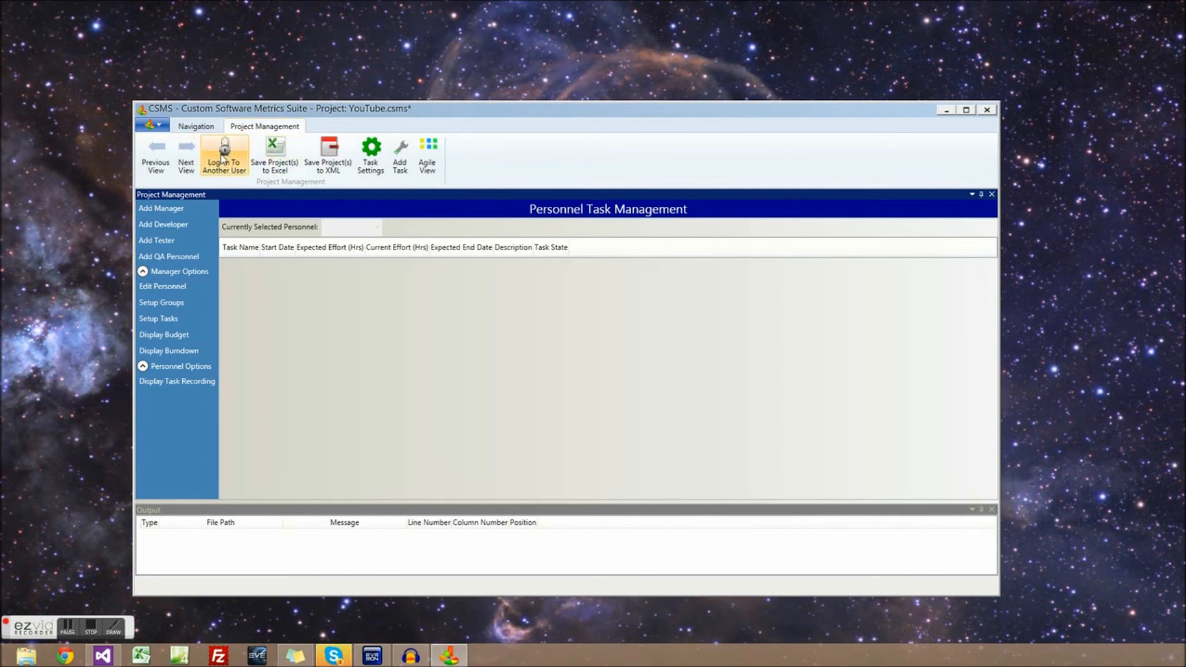
Log in as the Managers user with its password and reopen Tutorial Videos
click(223, 160)
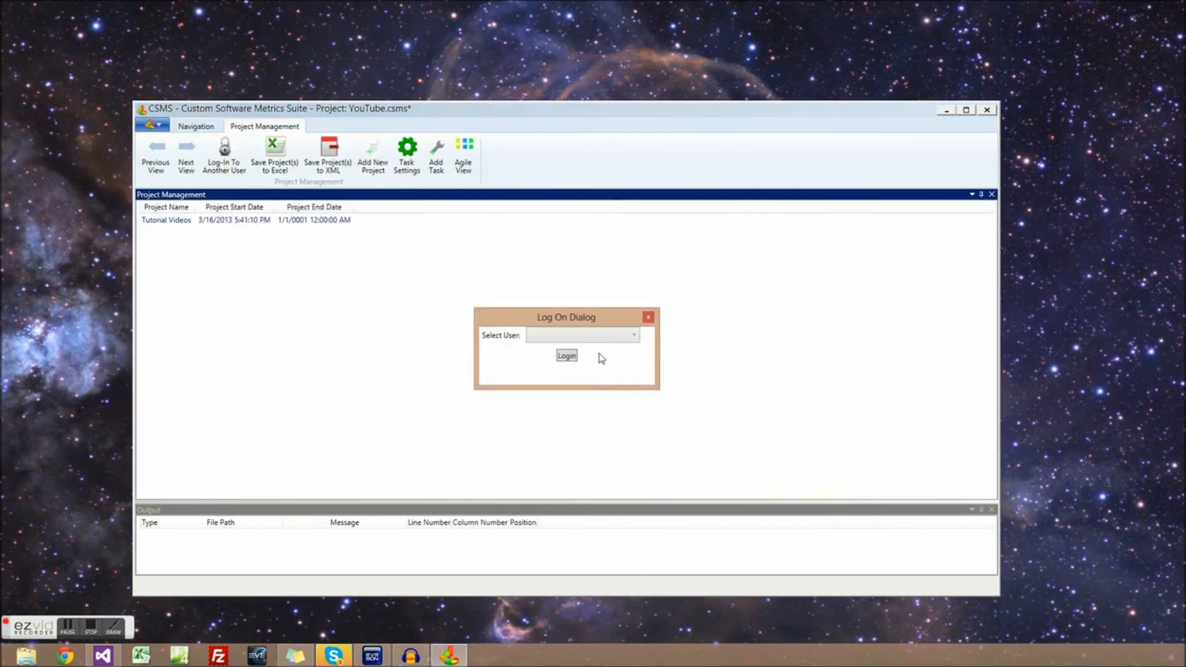
click(576, 339)
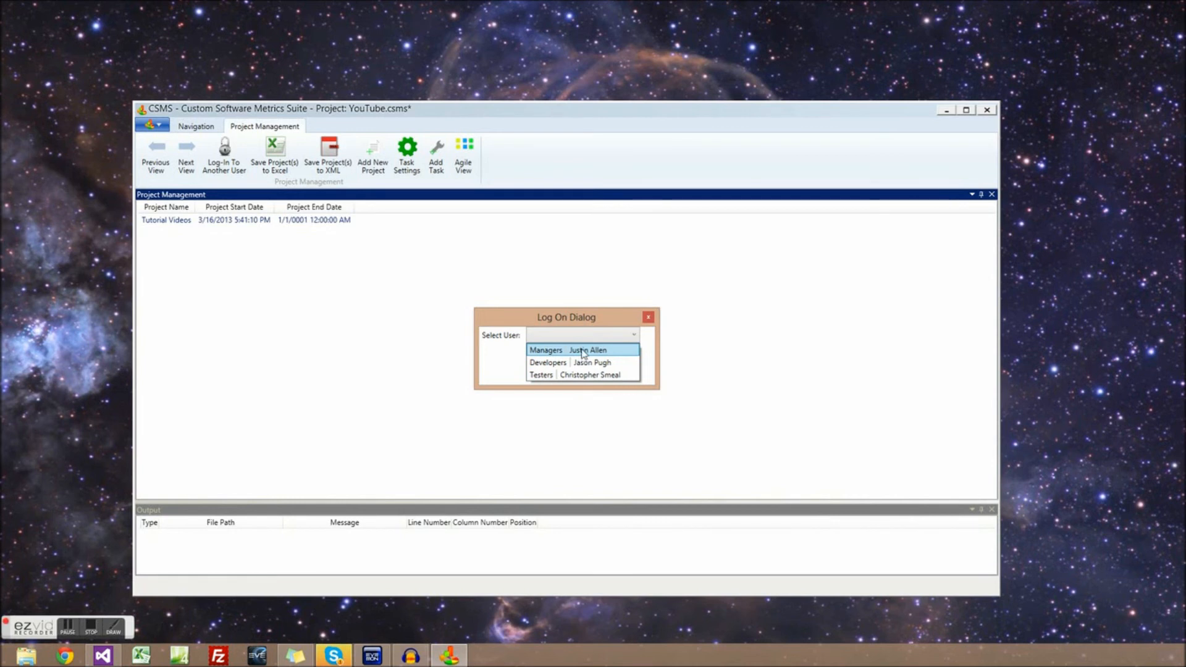
click(583, 351)
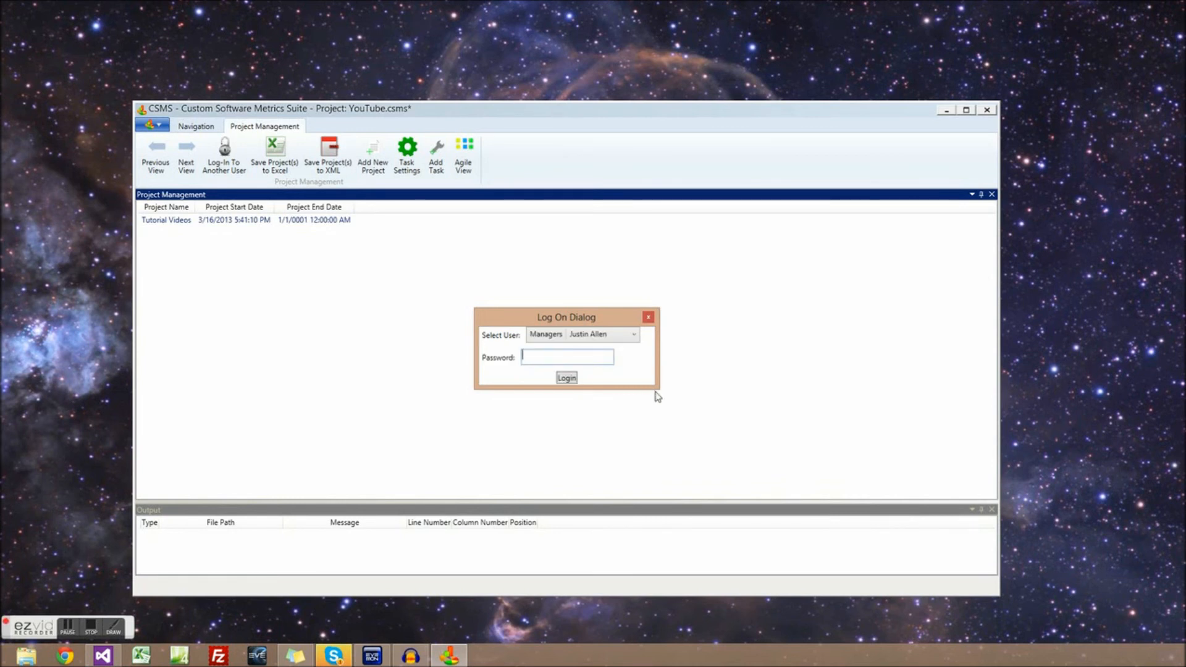
text(p)
click(565, 379)
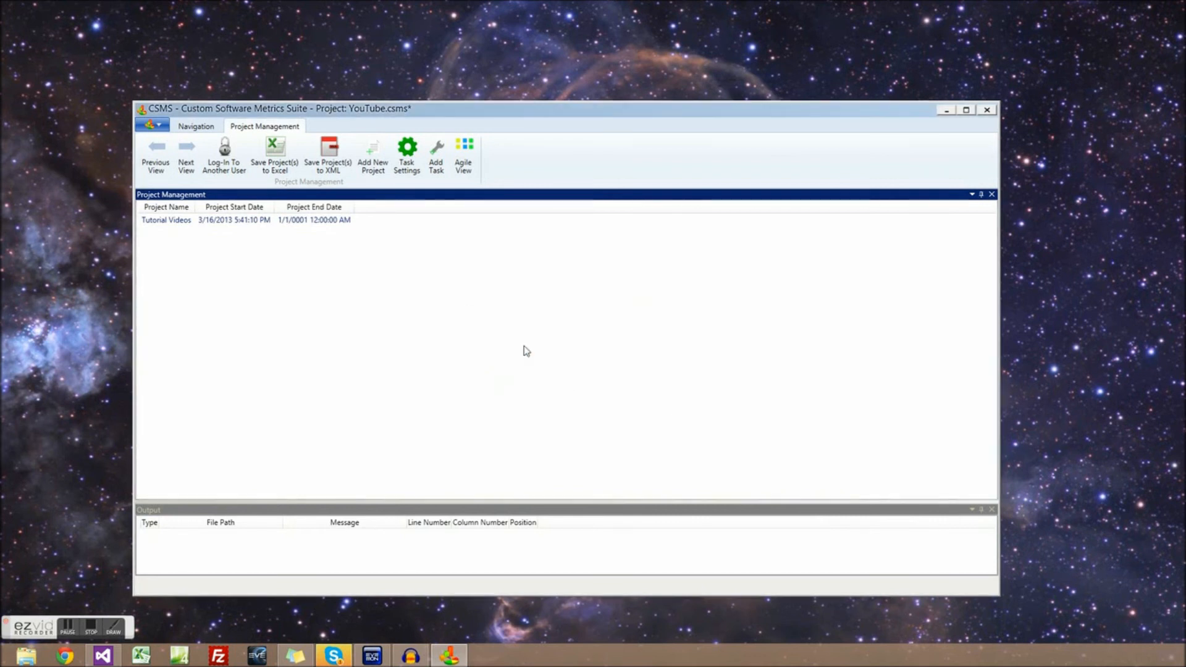
double_click(208, 221)
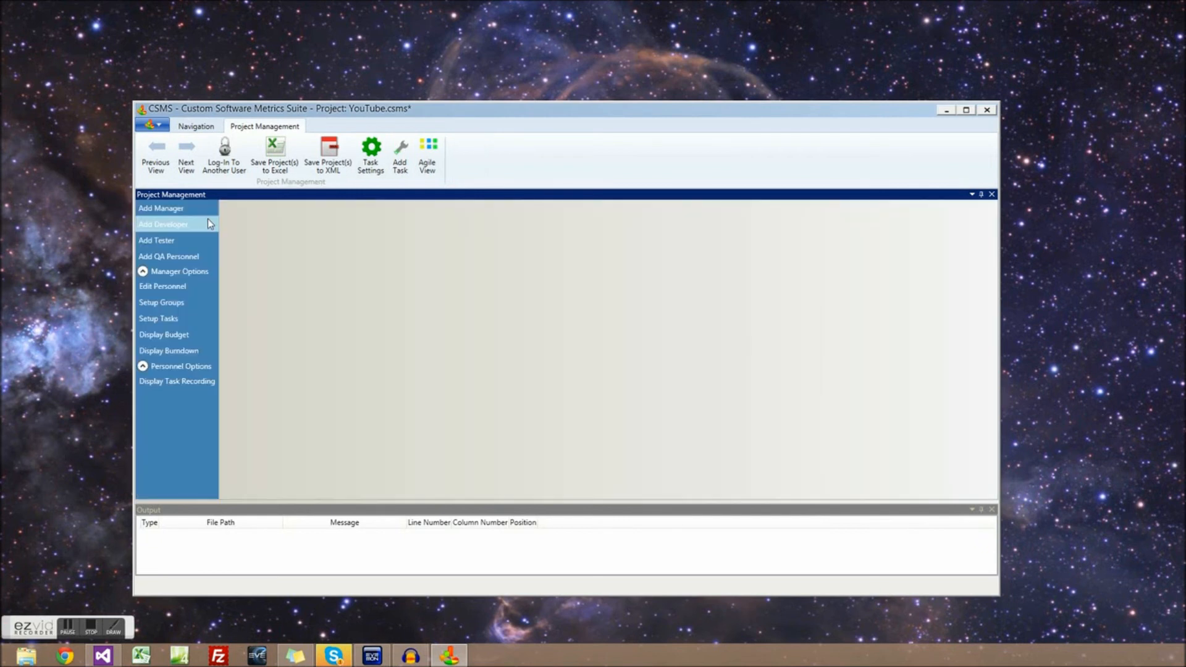
click(185, 382)
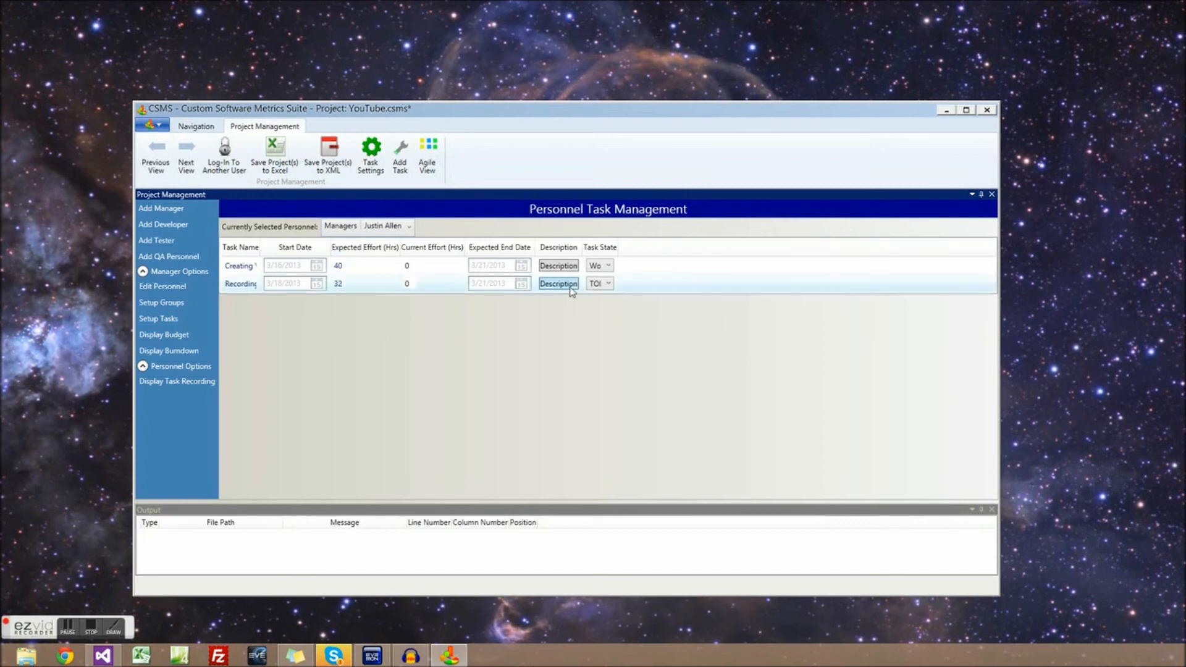
drag(262, 247, 288, 248)
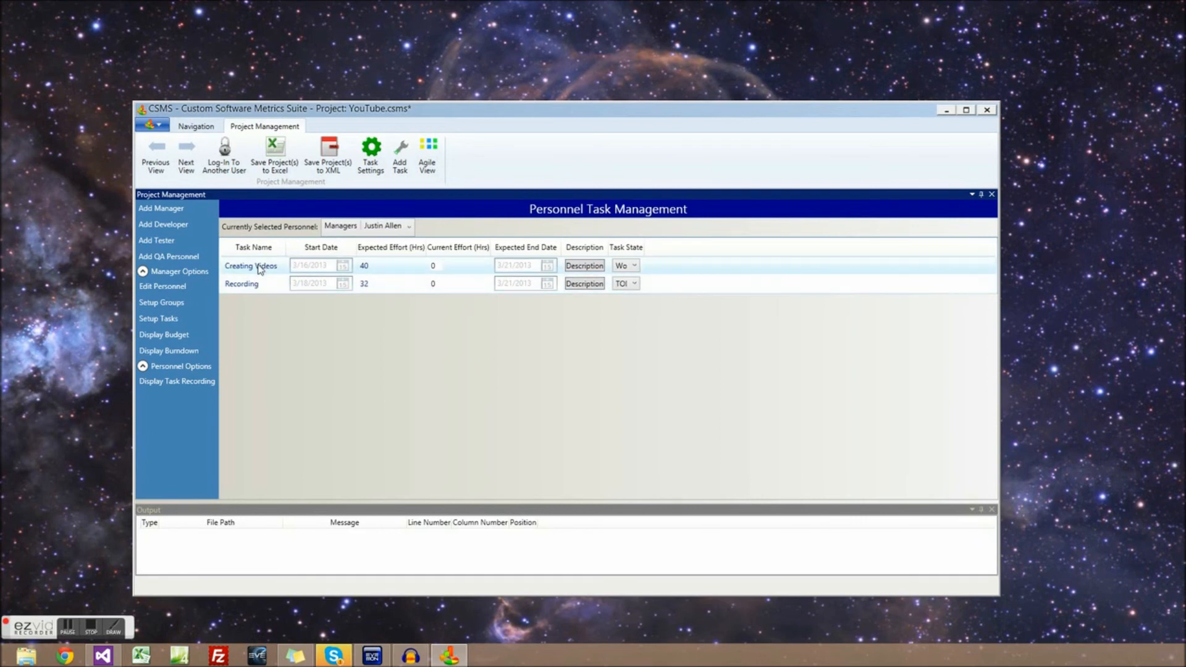
click(176, 316)
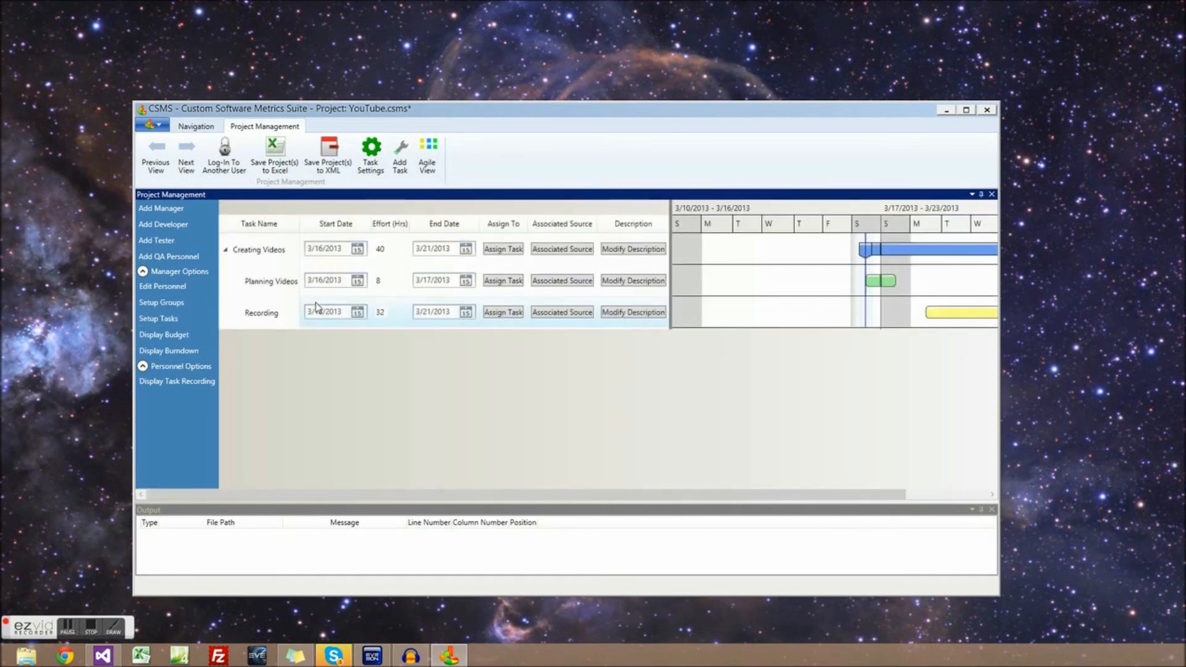
click(504, 281)
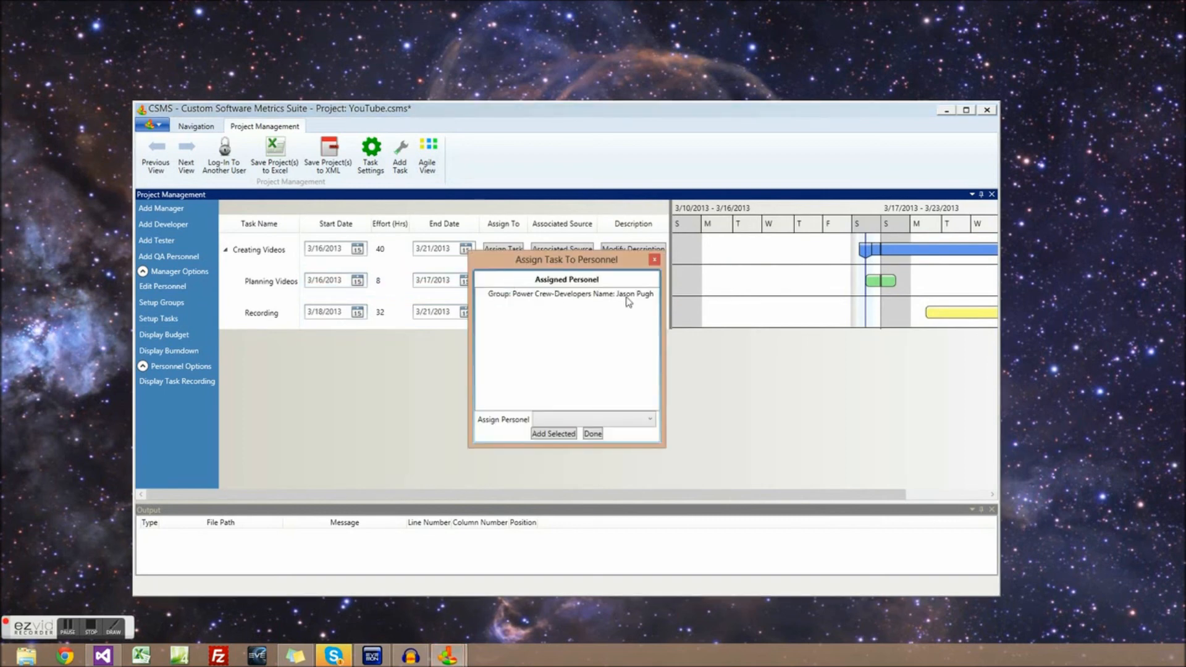
click(654, 260)
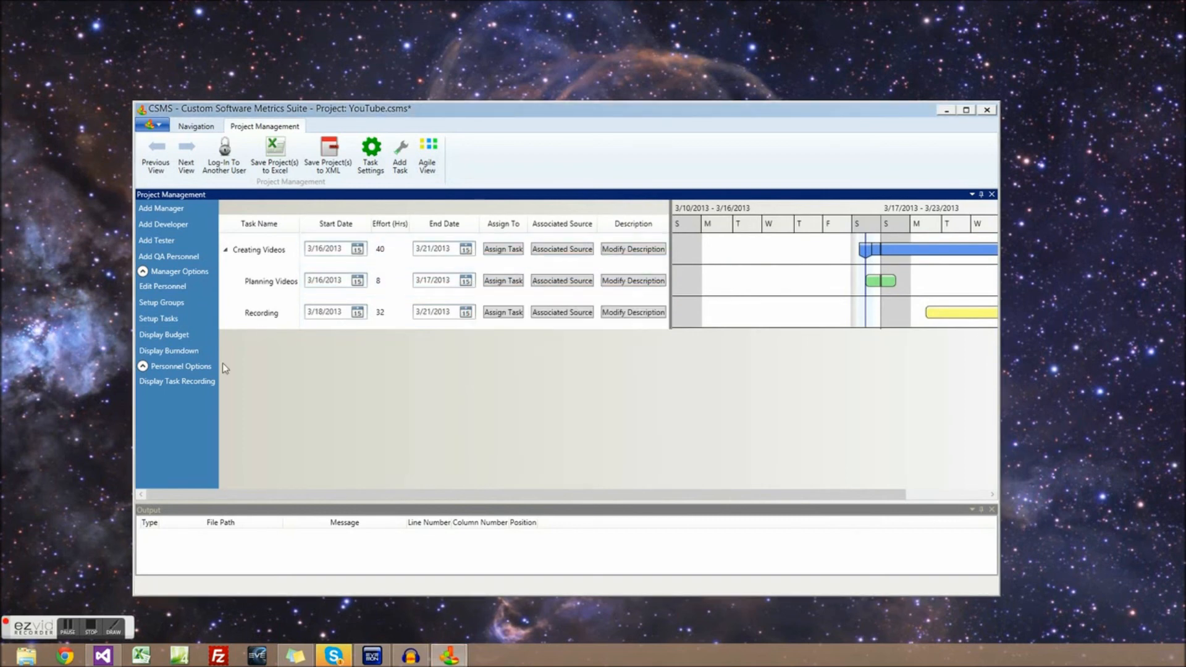
click(179, 379)
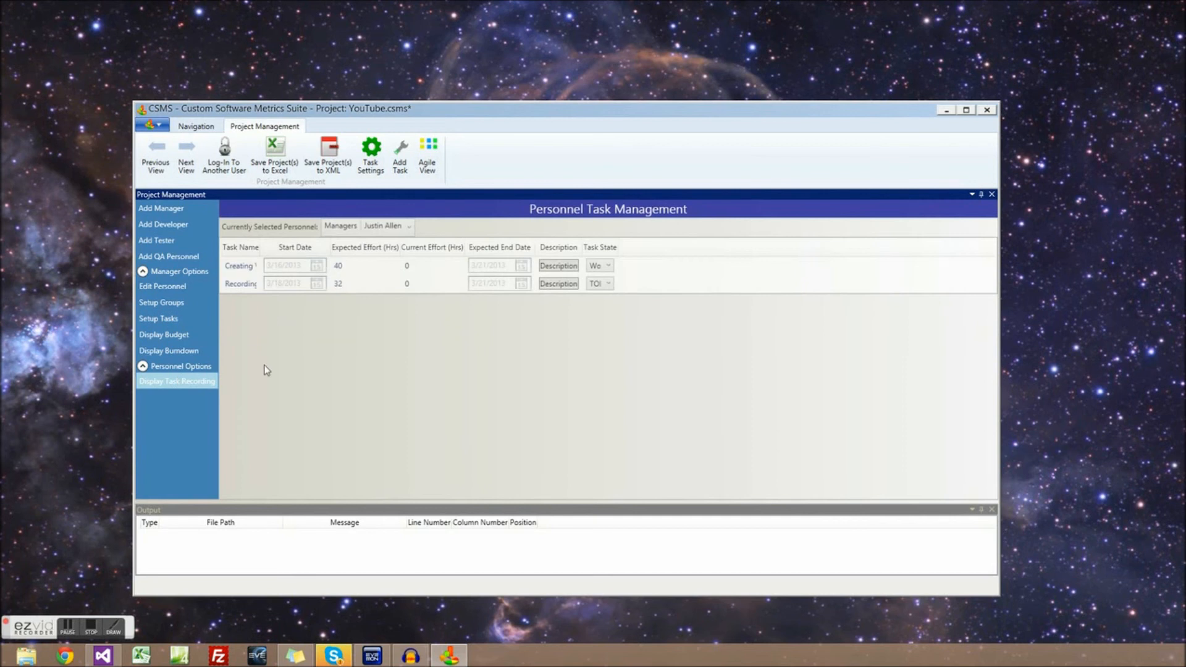
For the developer, keep task states unchanged and set Planning Videos current effort to 8
click(405, 230)
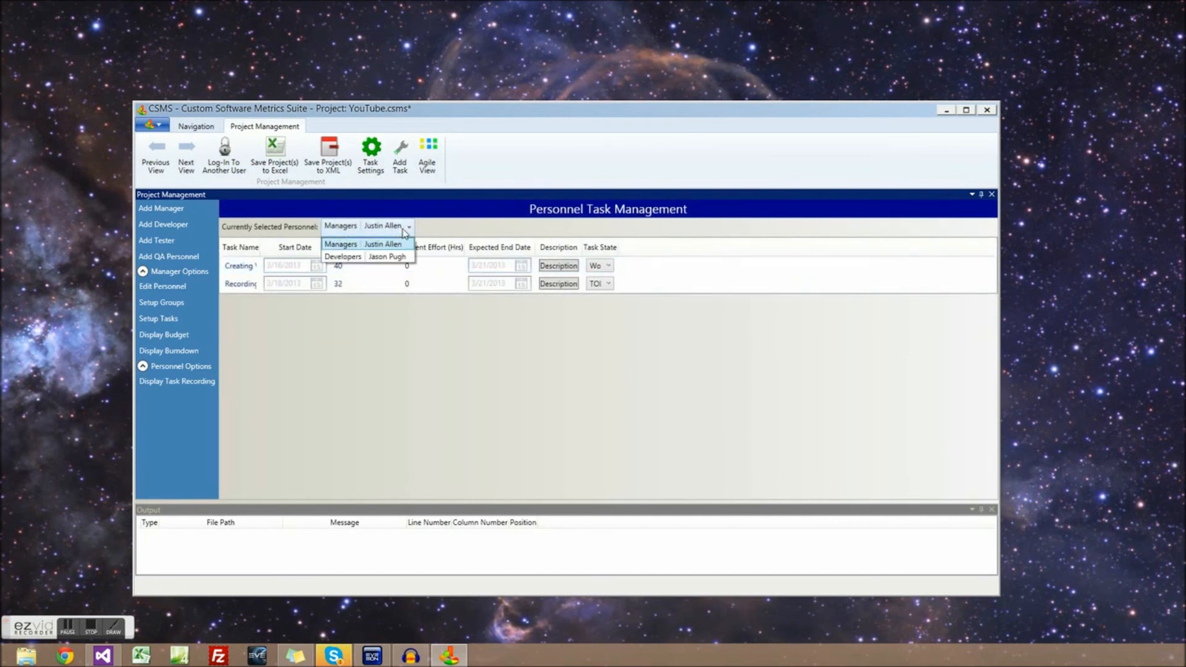
click(371, 257)
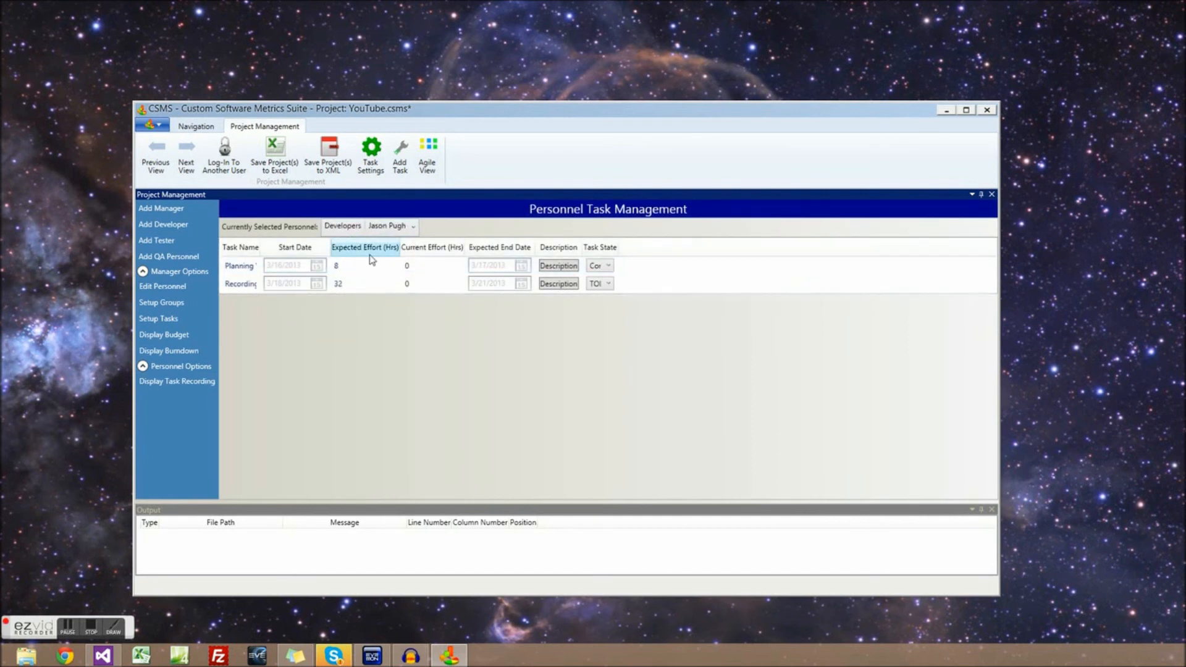
drag(276, 253, 293, 253)
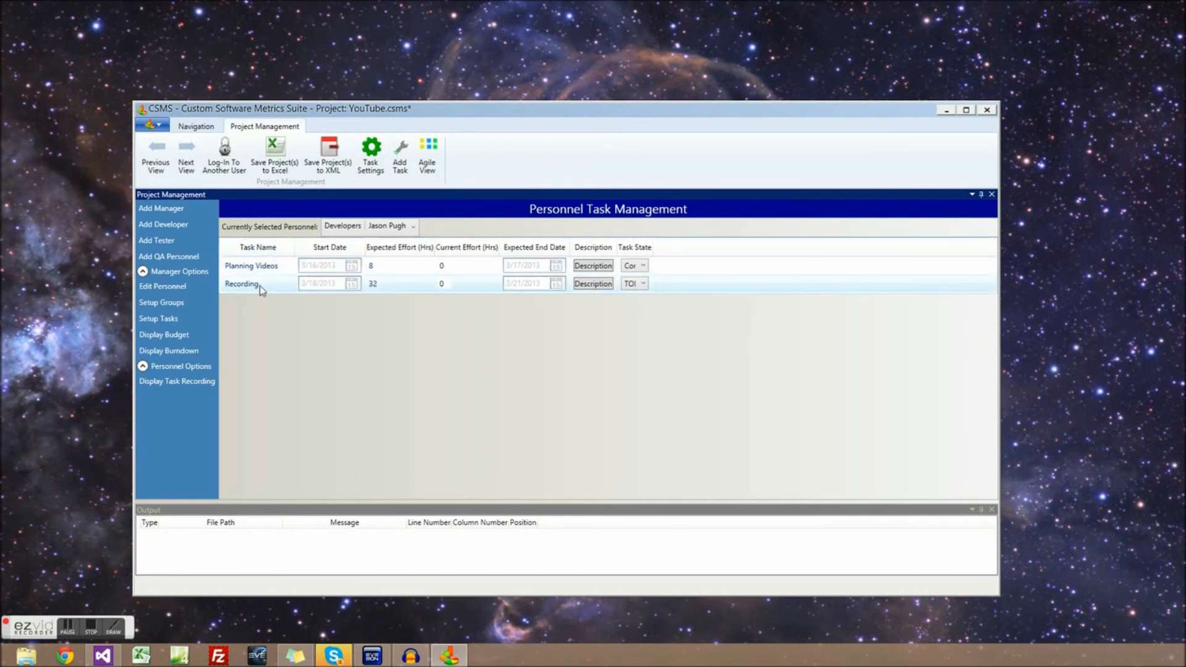
click(273, 271)
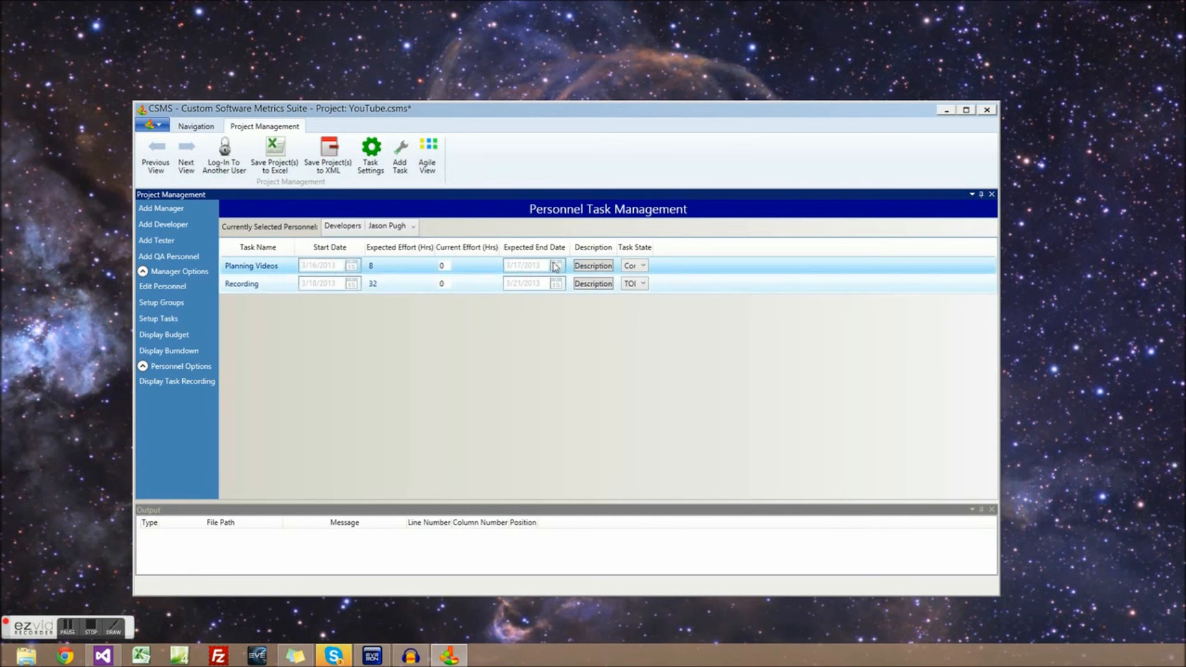
click(643, 266)
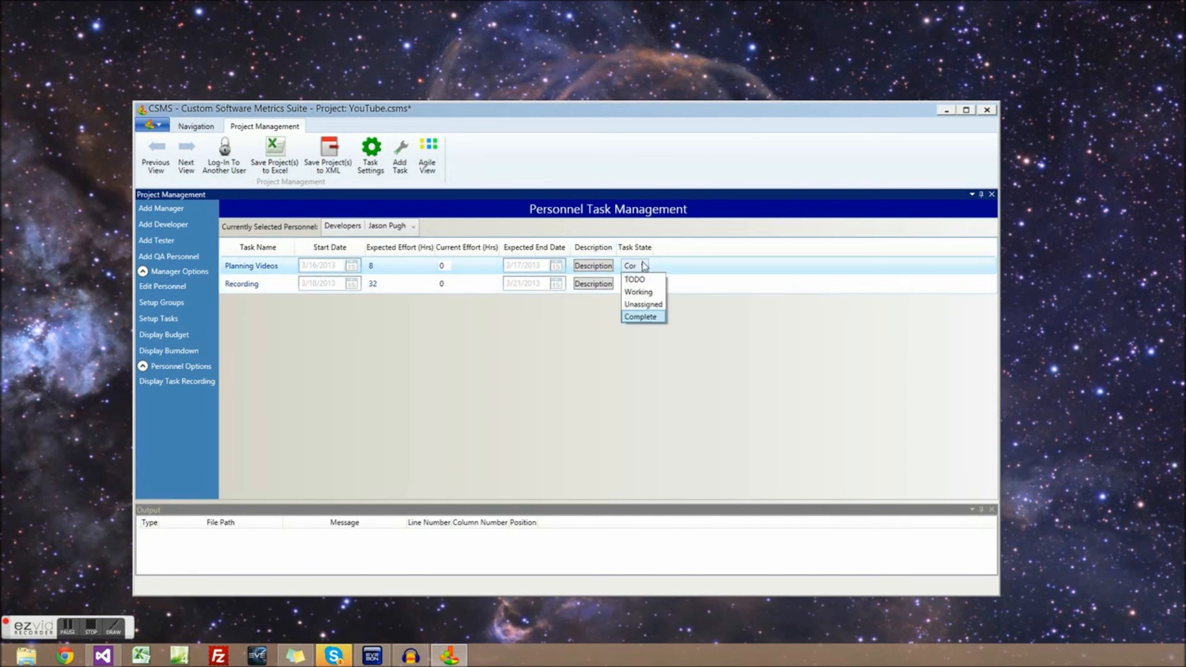
click(644, 267)
click(644, 284)
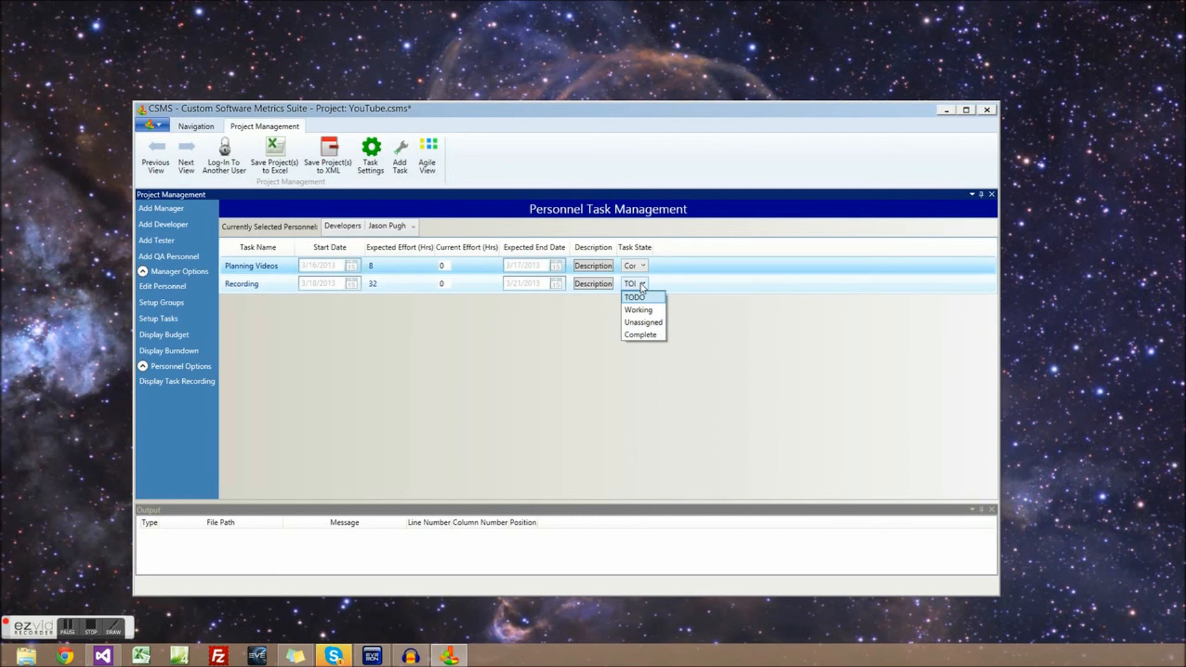
click(642, 284)
click(449, 267)
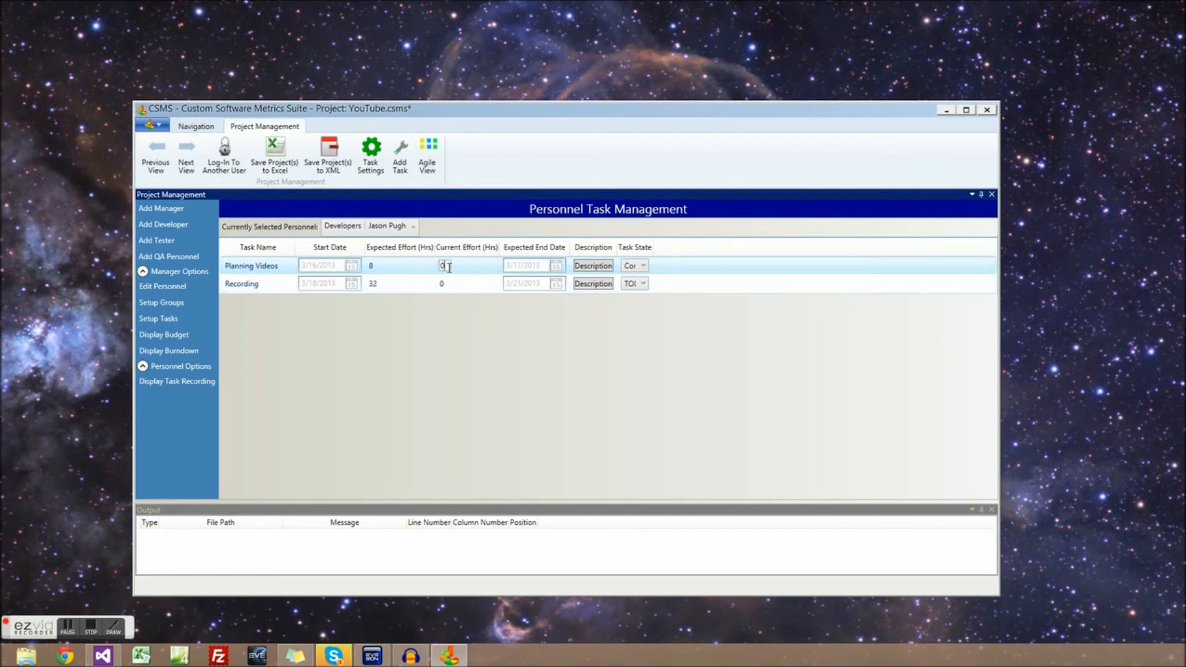
text(8)
key(Return)
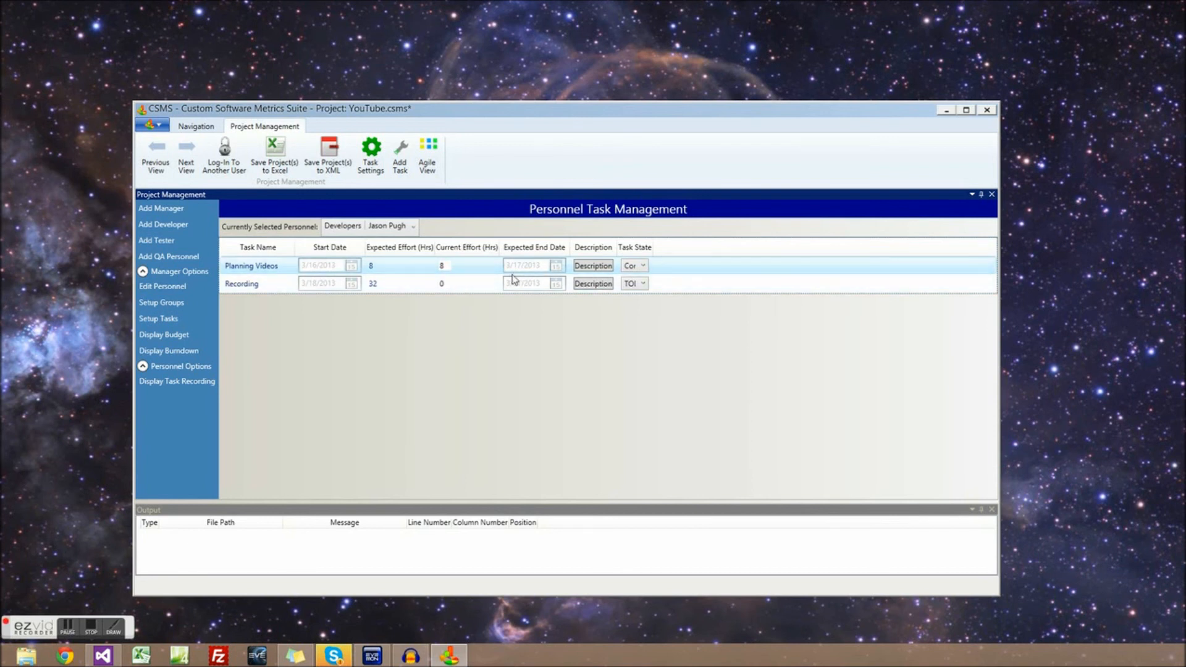
For the manager, set Creating Videos current effort to 12 hours
click(343, 227)
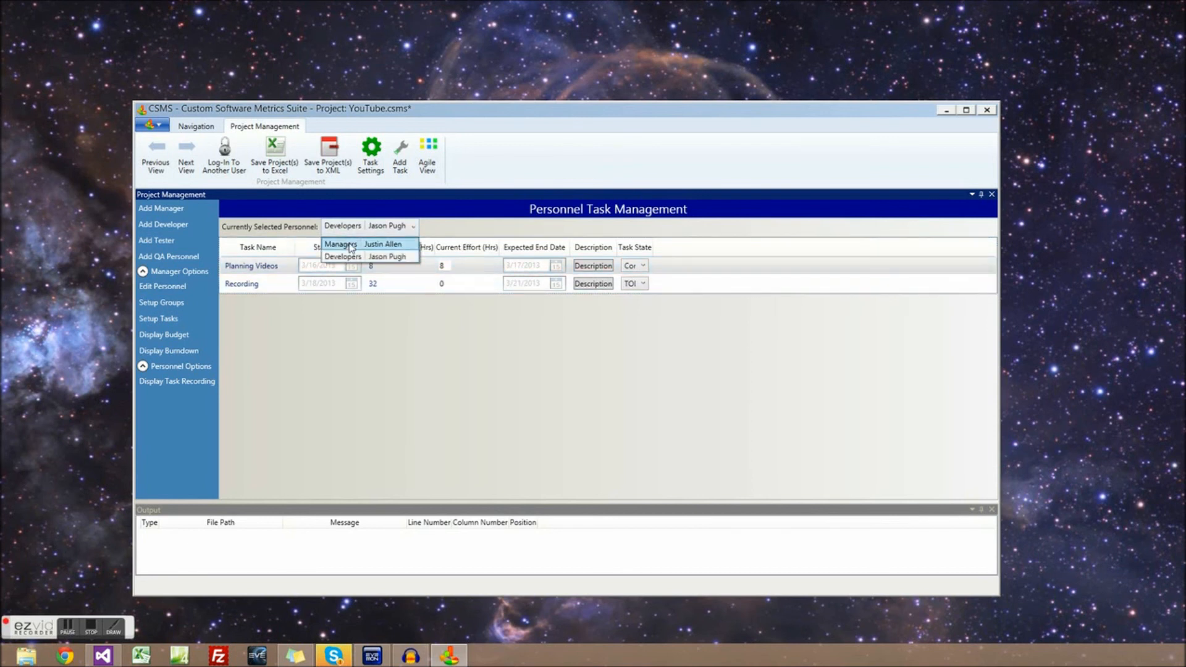
click(383, 241)
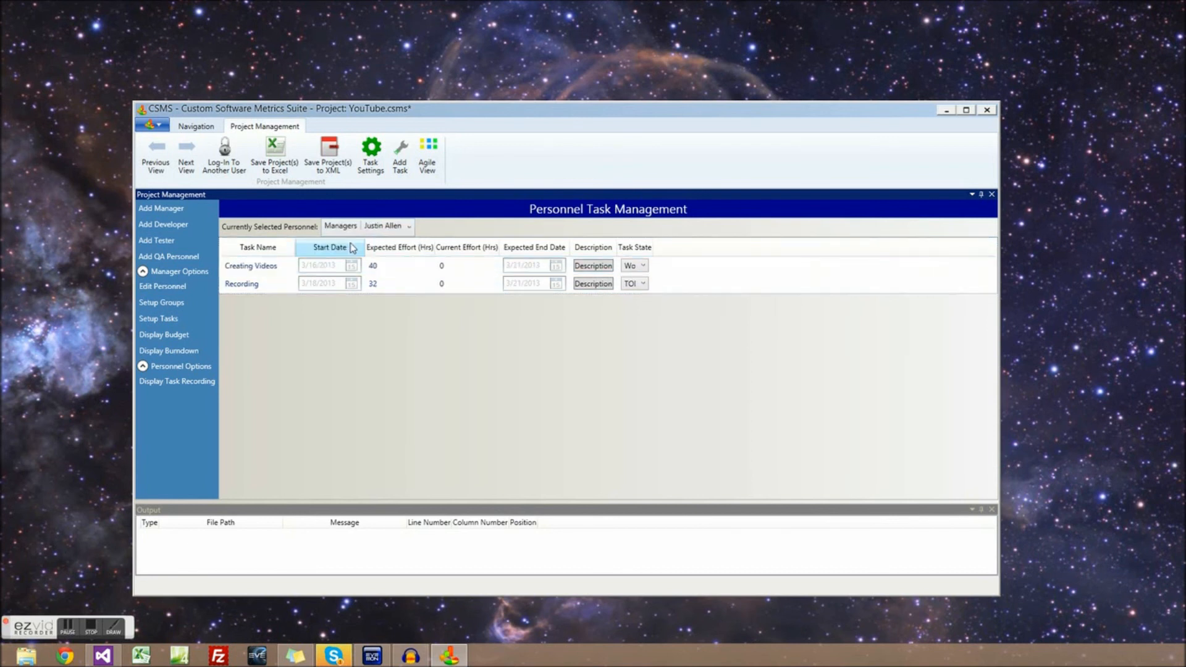
click(448, 270)
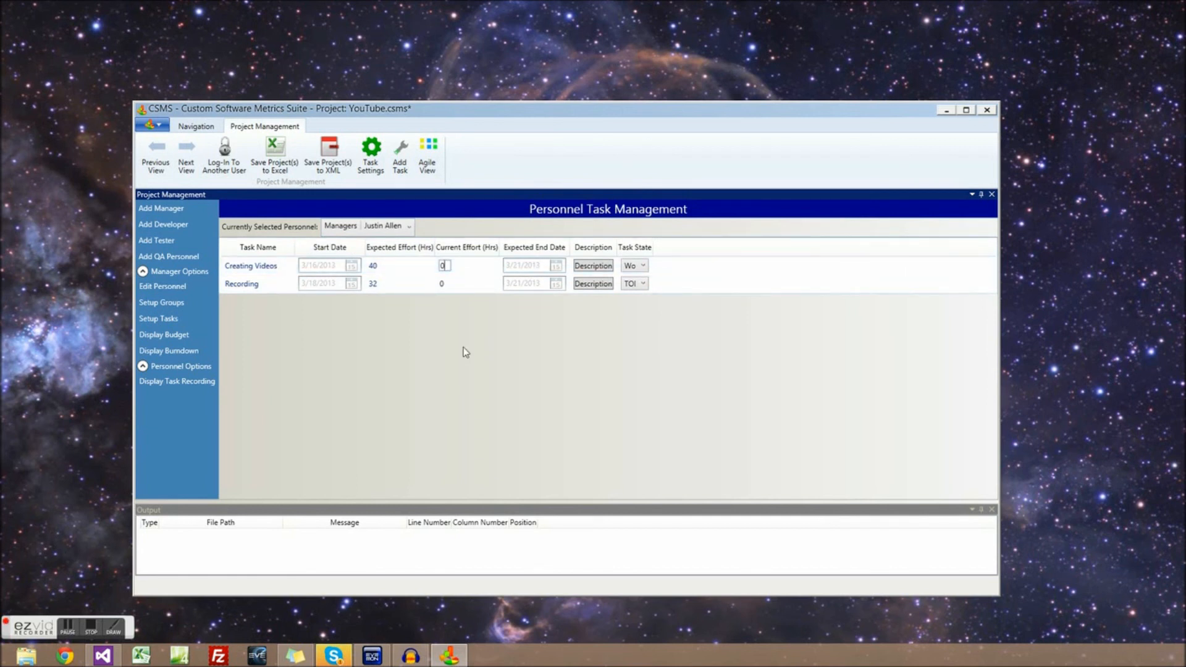
text(12)
key(Return)
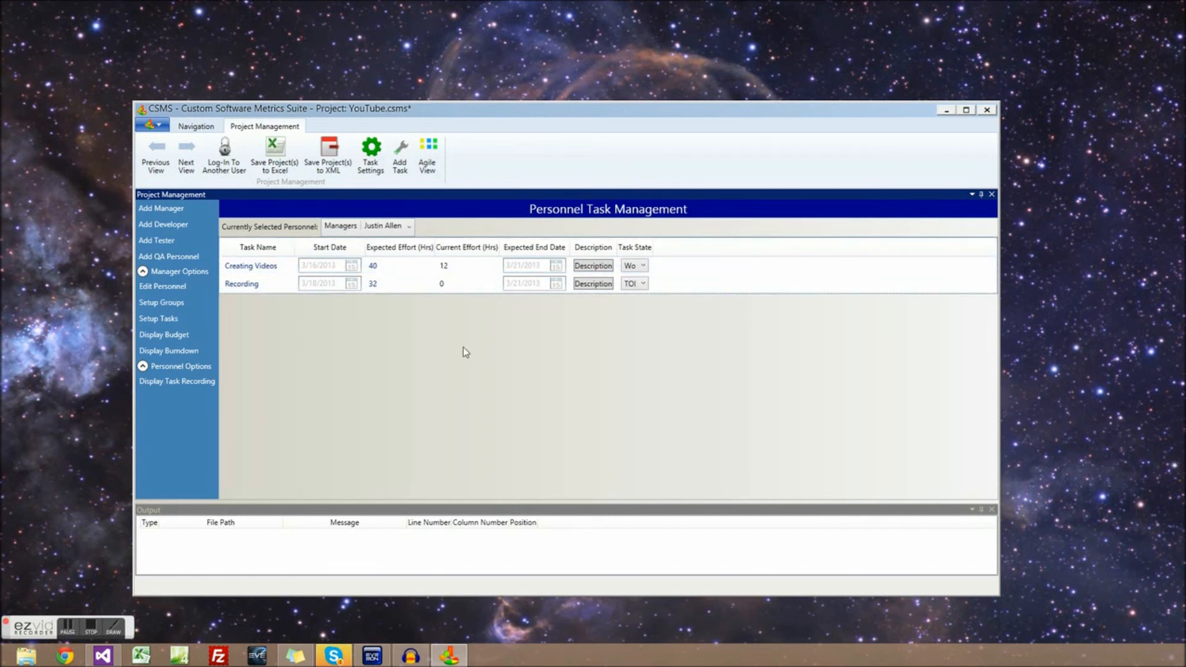
click(465, 290)
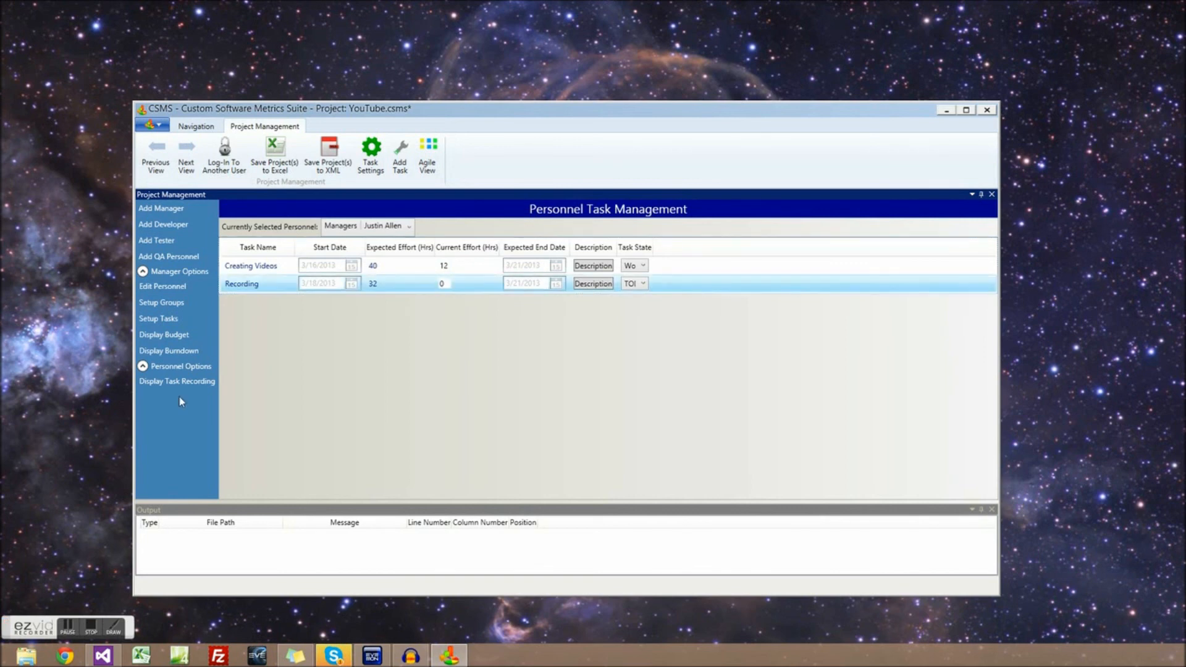
Check the task Gantt chart in Setup Tasks, scrolling along its timeline
click(170, 322)
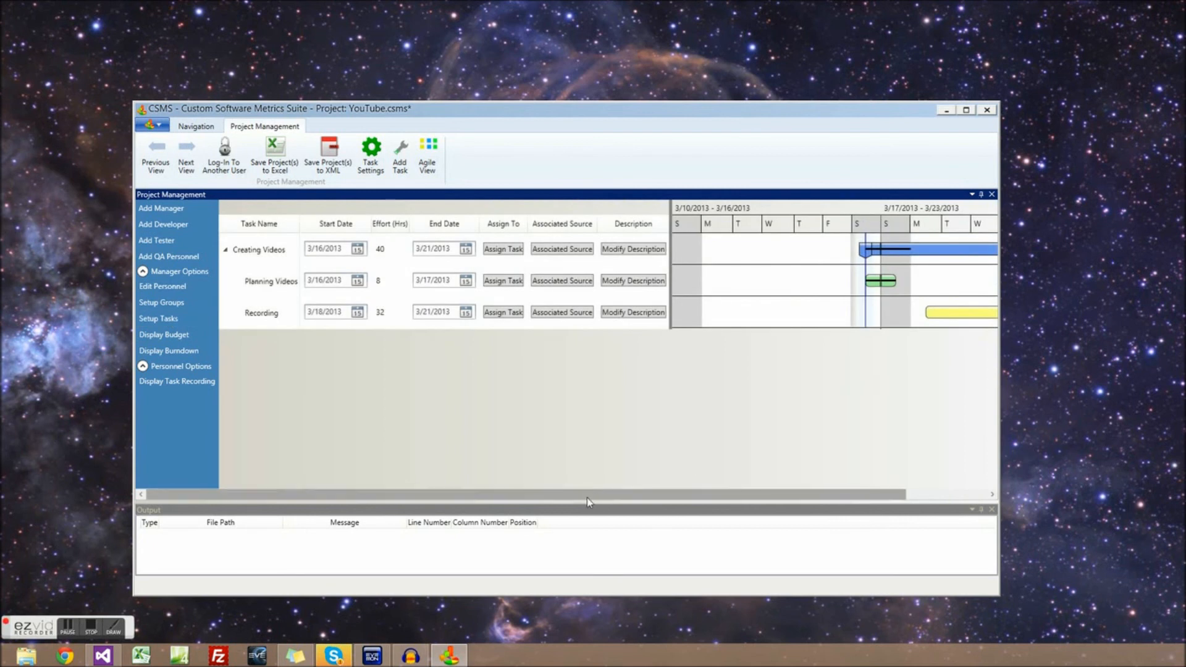
drag(588, 498, 725, 510)
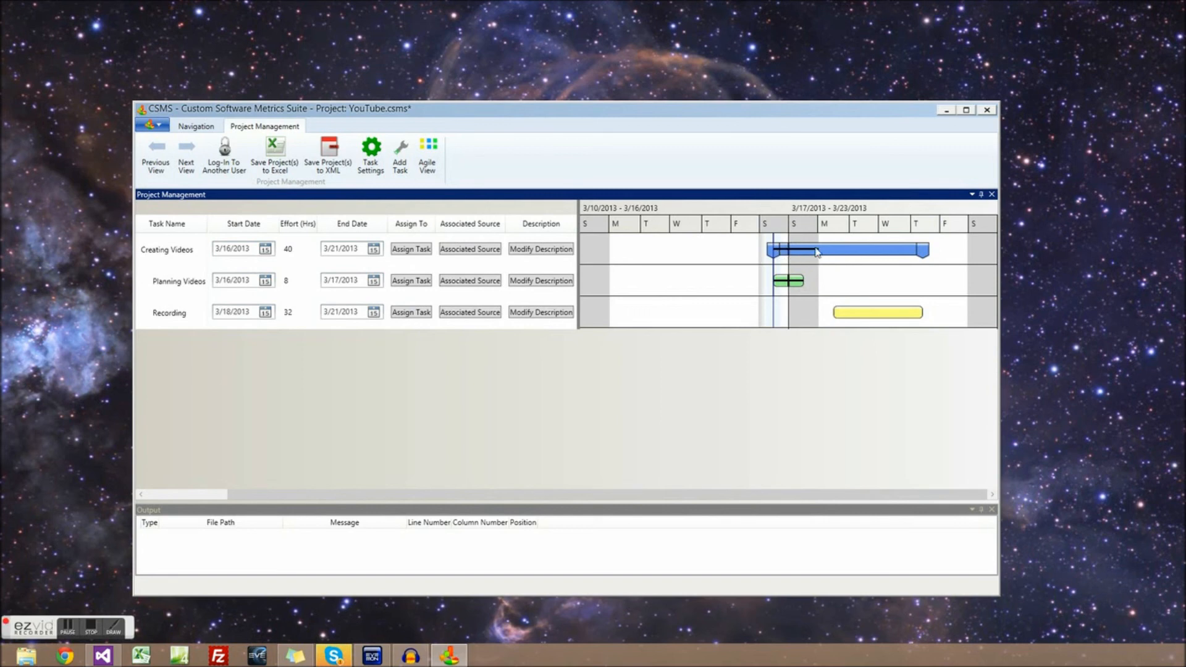
drag(553, 495, 436, 494)
Raise Creating Videos' current effort to 32 hours and open Display Budget
click(192, 381)
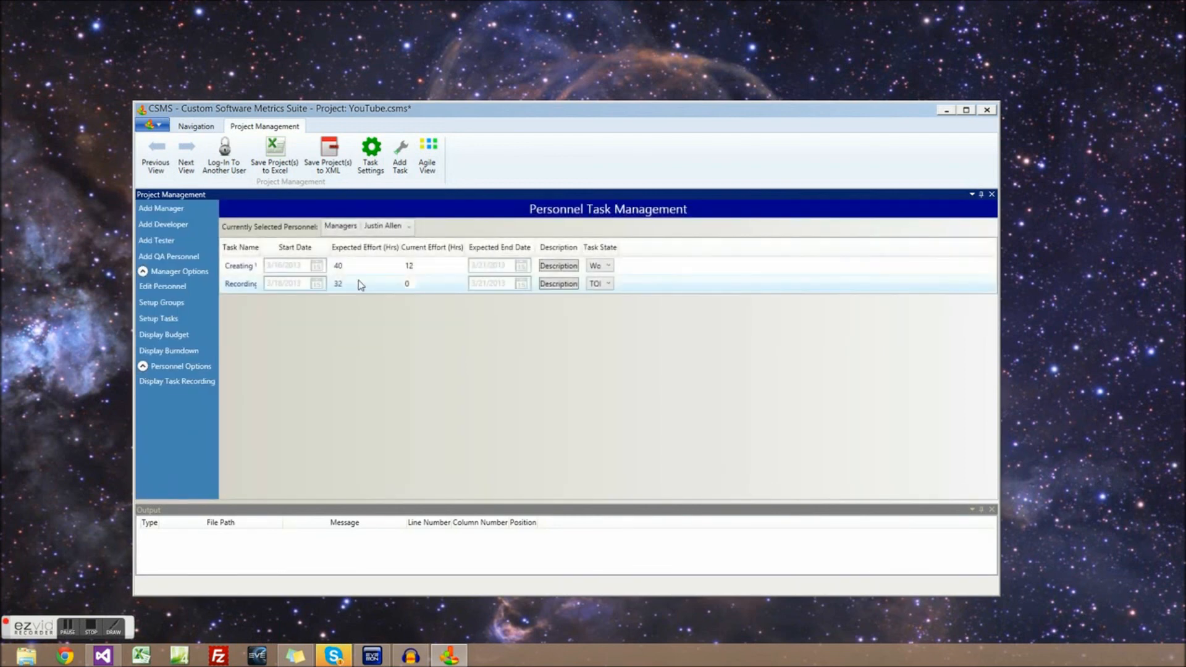
double_click(411, 266)
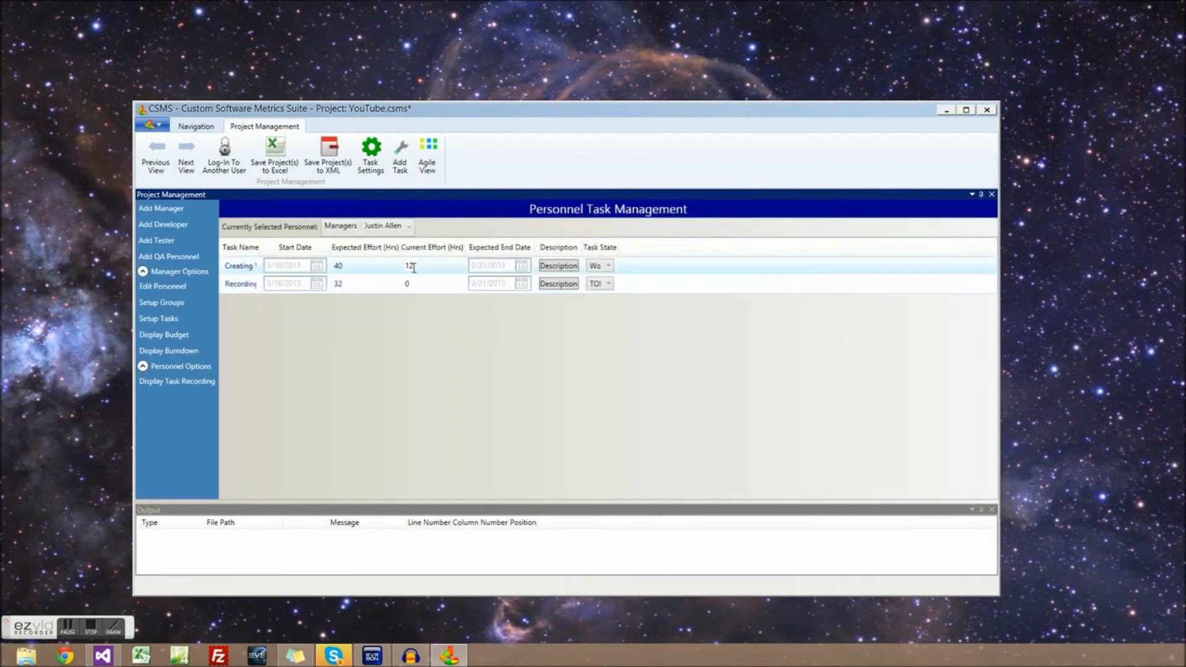
text(32)
click(459, 490)
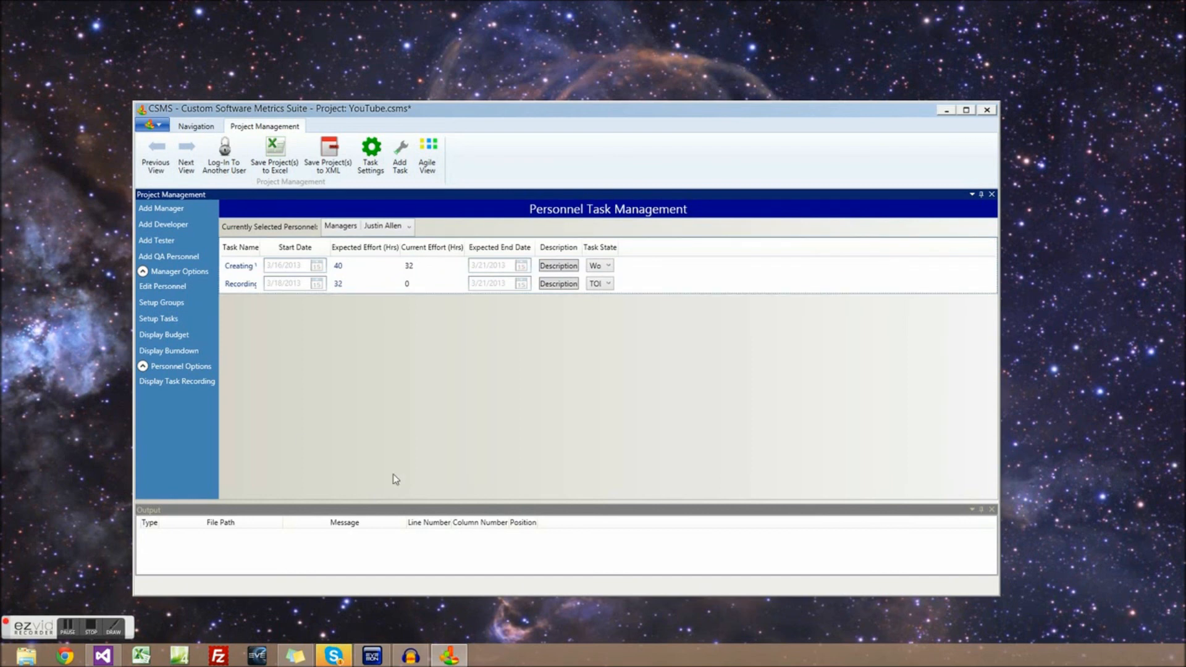
click(168, 334)
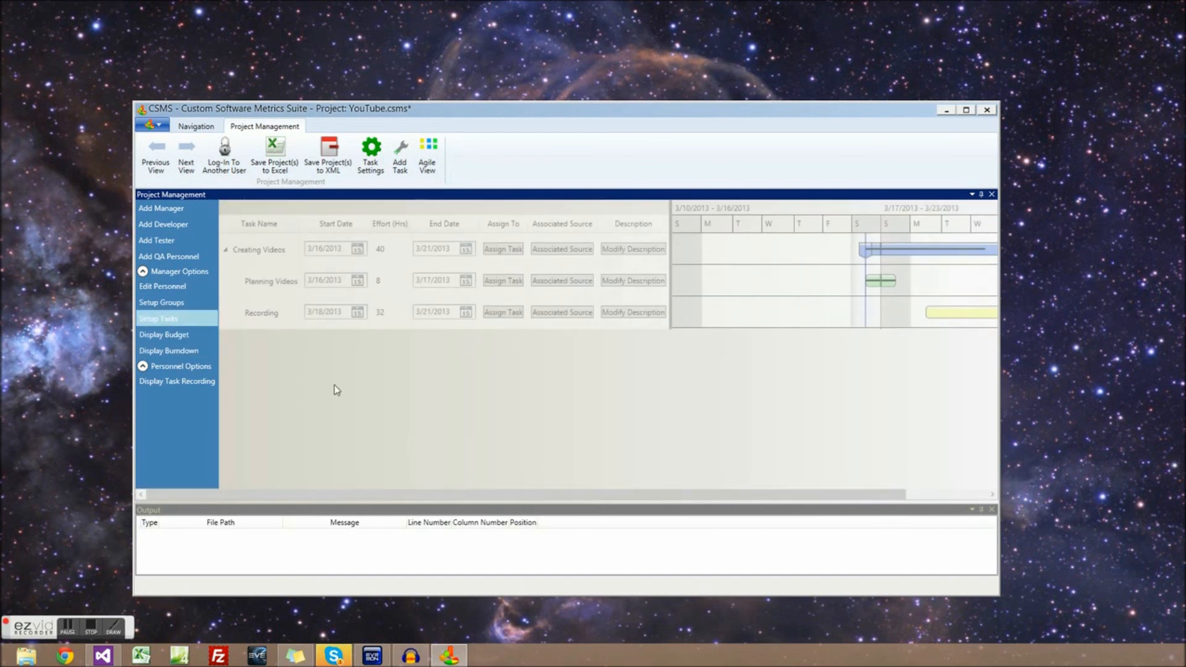
drag(536, 494, 710, 498)
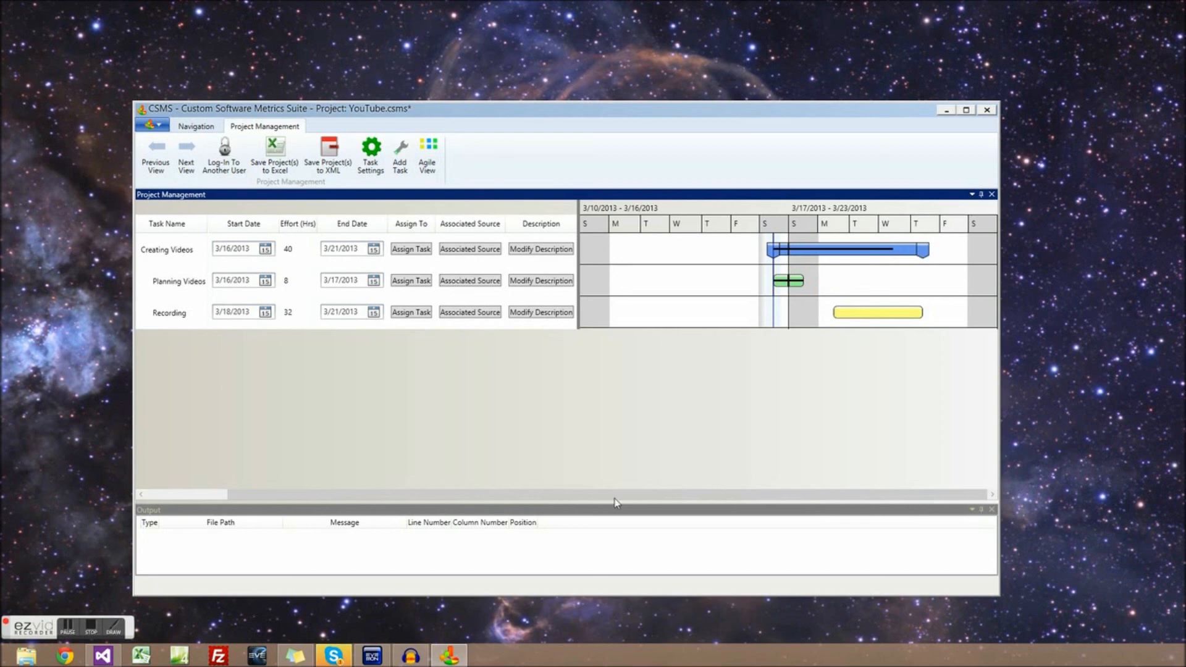
drag(614, 498, 524, 500)
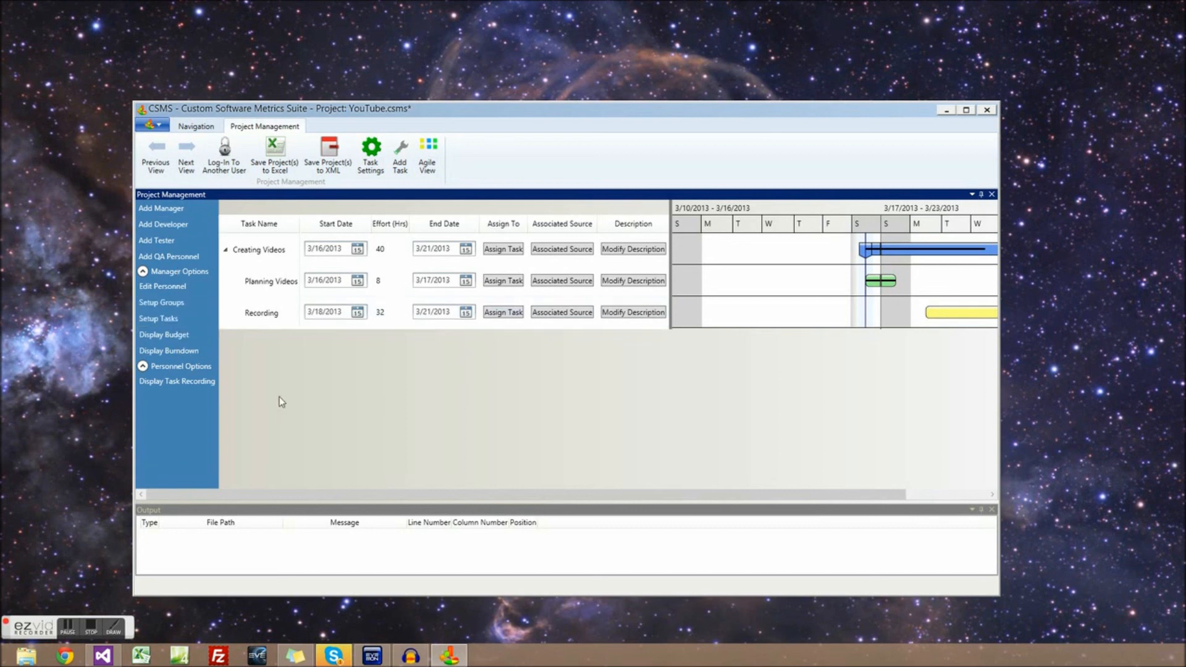
click(433, 169)
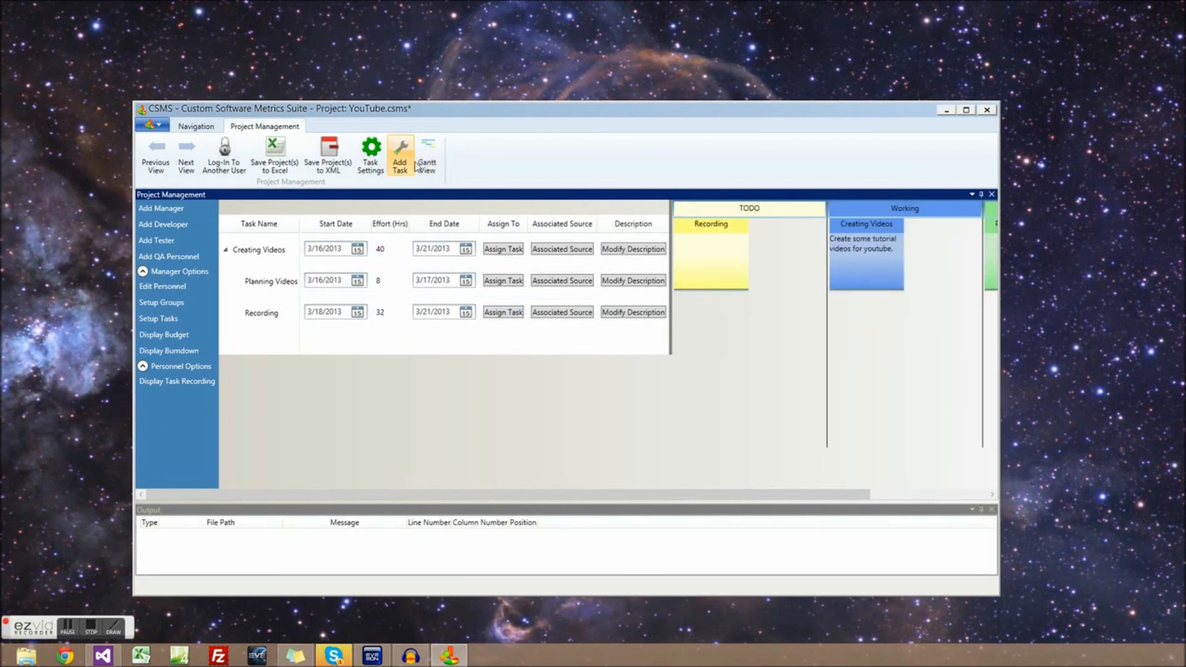
click(418, 164)
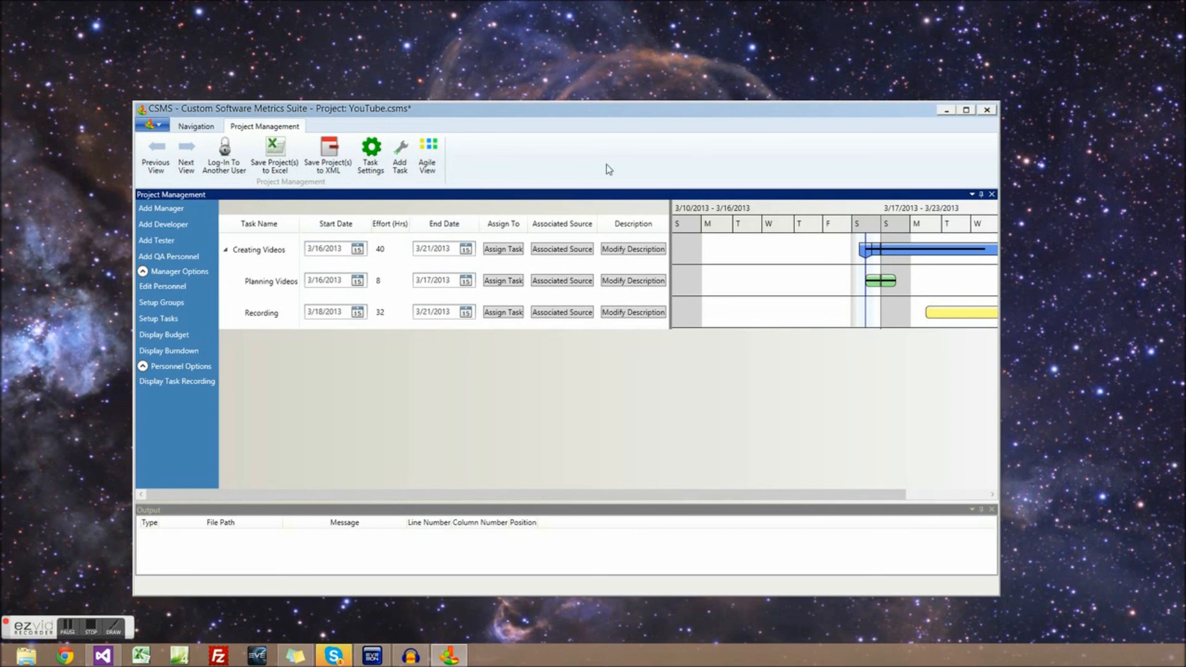
drag(546, 111, 553, 96)
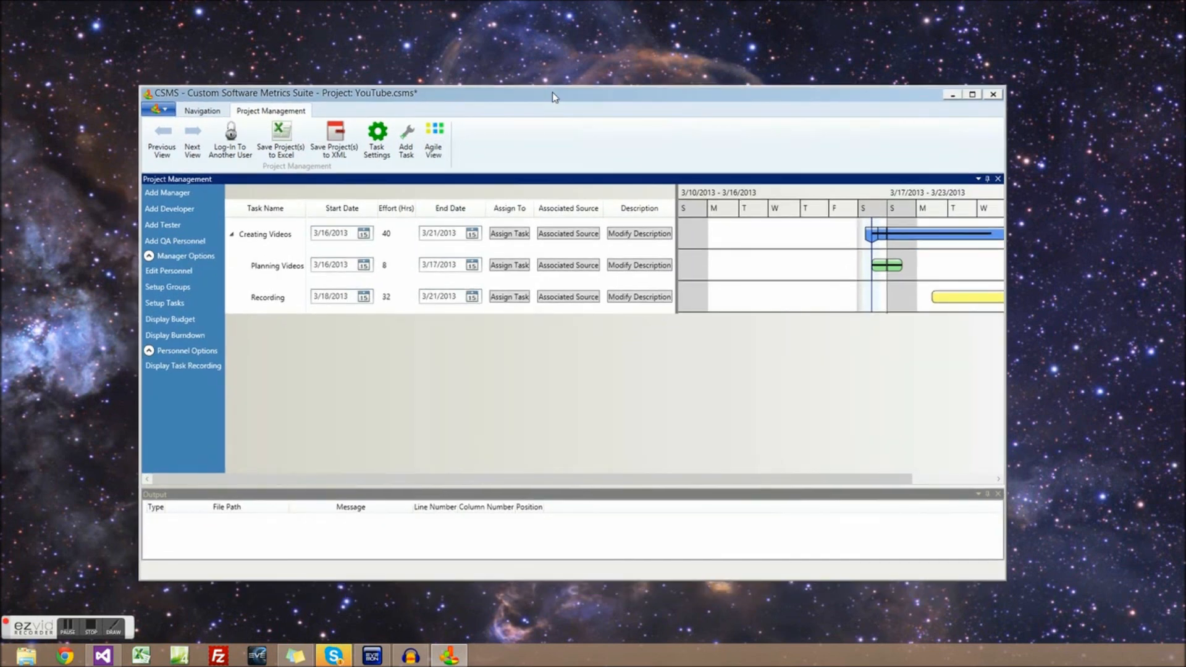